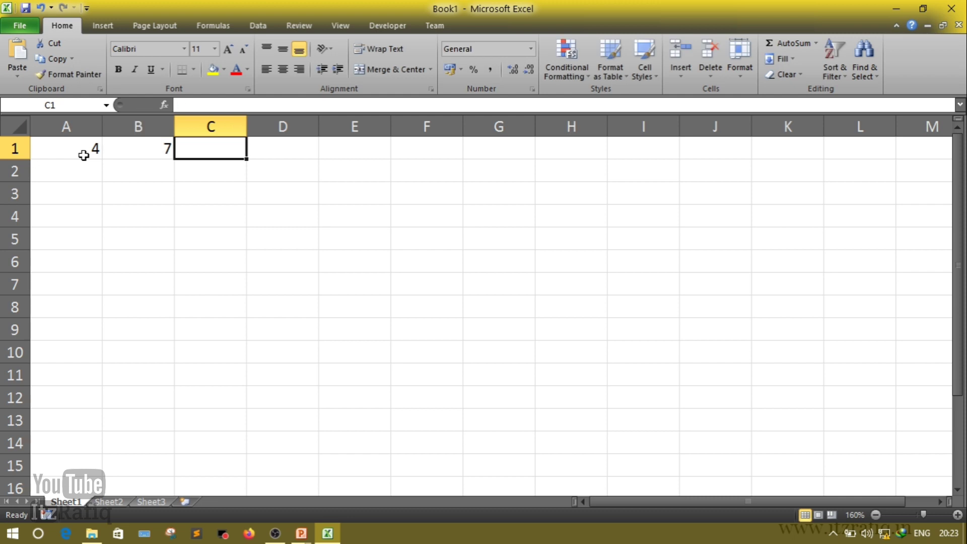
Step: Enter 8 in cell C1 and 9 in cell D1
text(8)
key(Tab)
text(9)
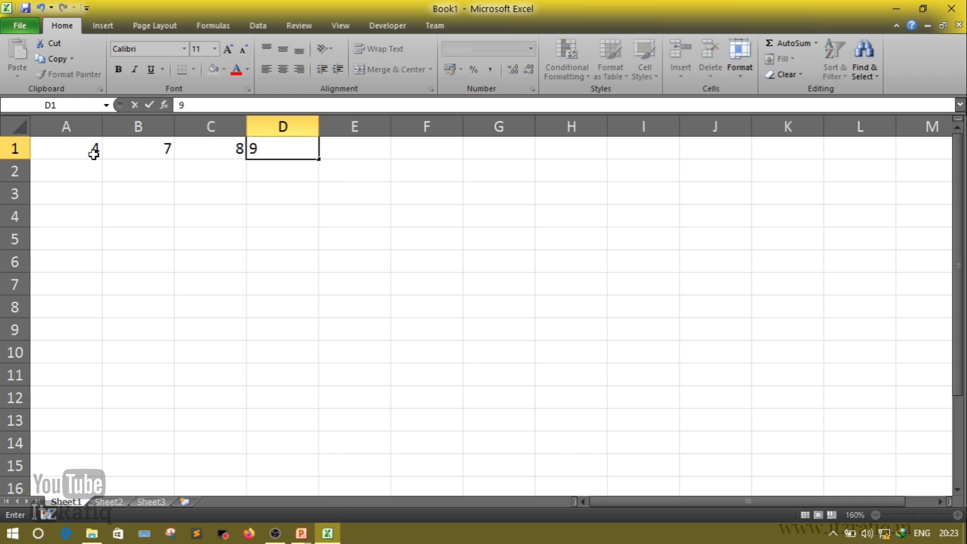
Step: Enter the formula =A1+B1+C1-D1 in cell E1, and reselect the cell to show its formula
click(362, 148)
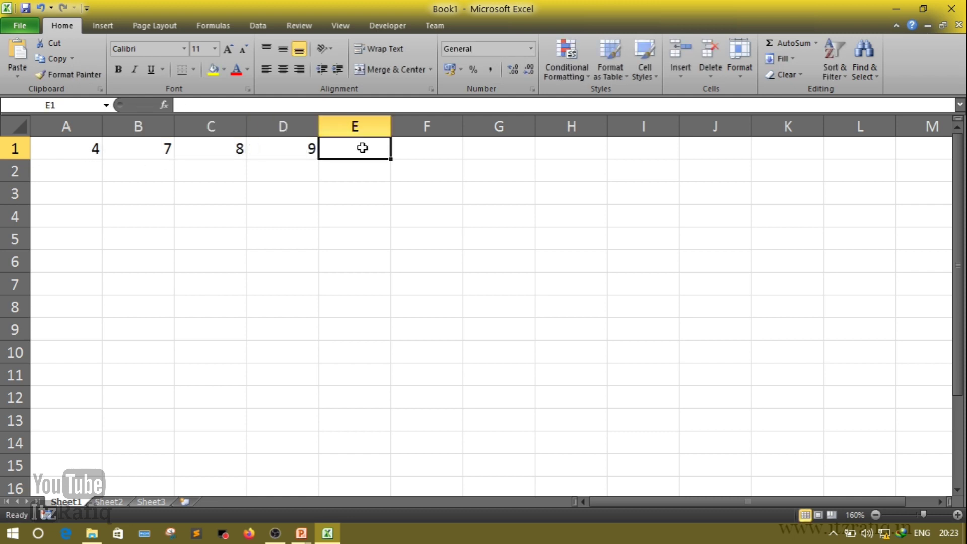
text(=)
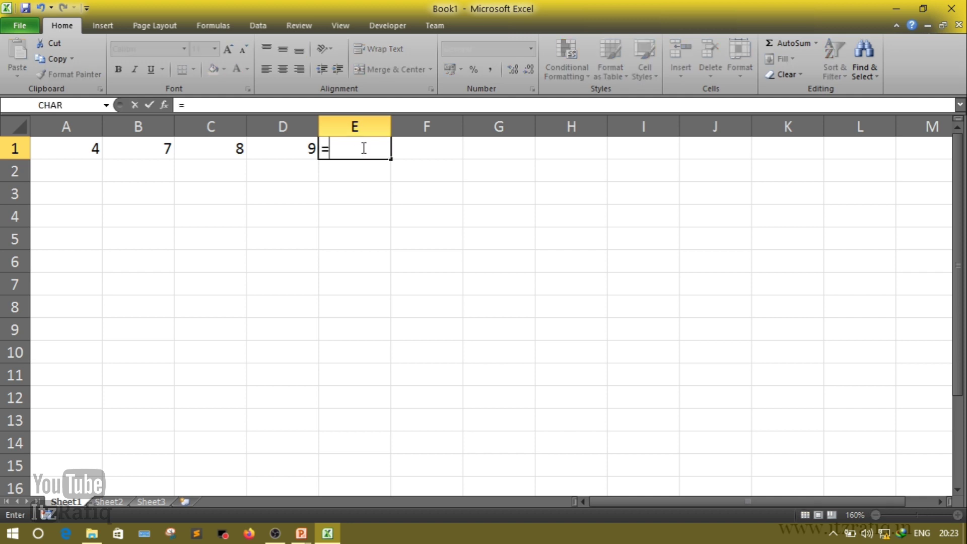
click(53, 147)
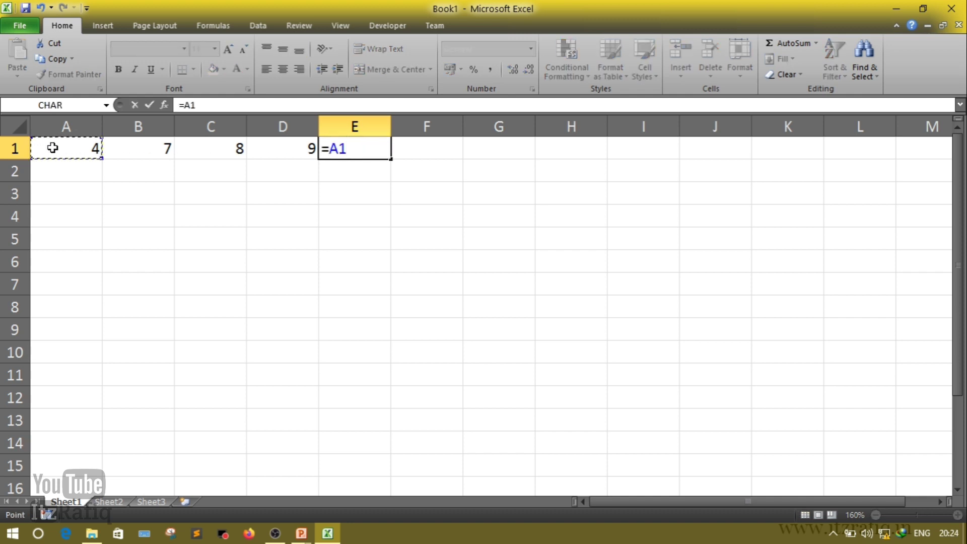
text(+)
click(144, 147)
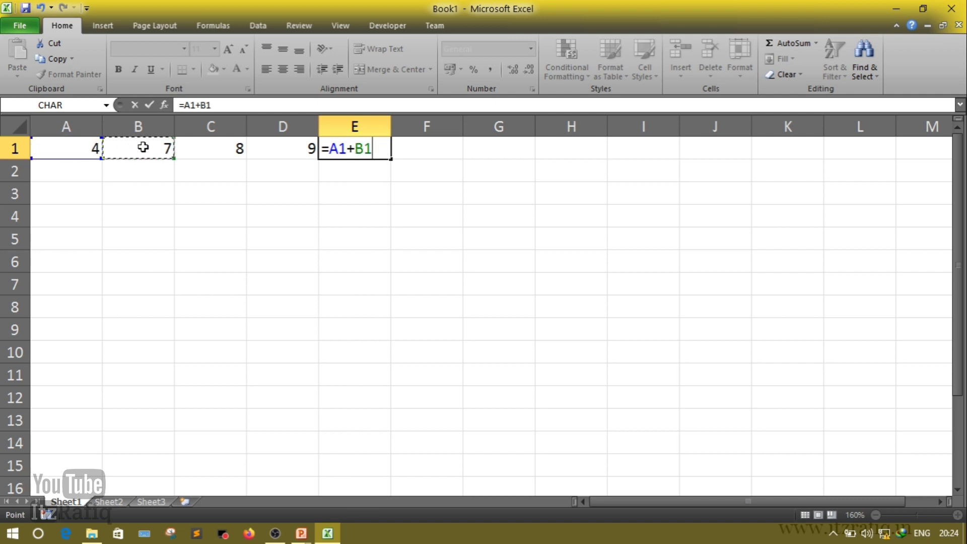
text(+)
click(204, 148)
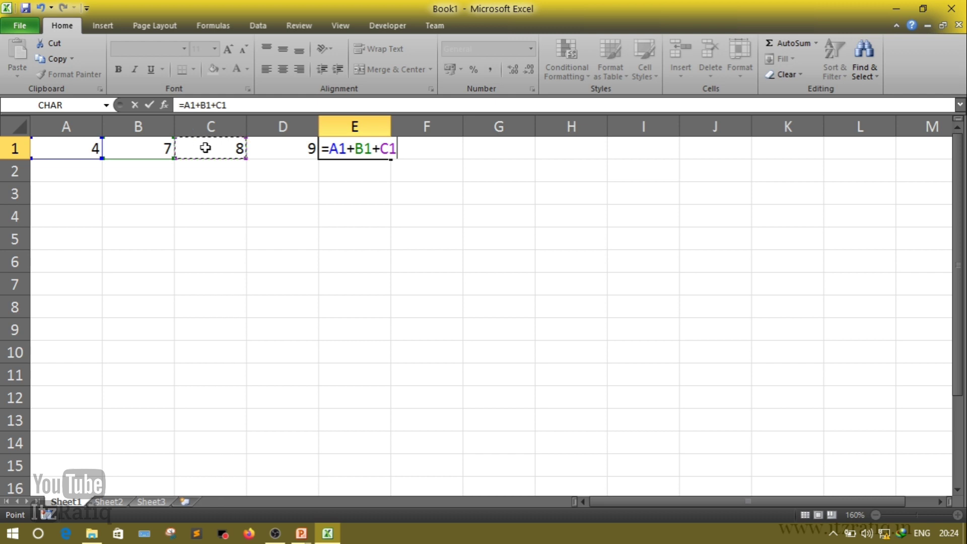
text(-)
click(279, 151)
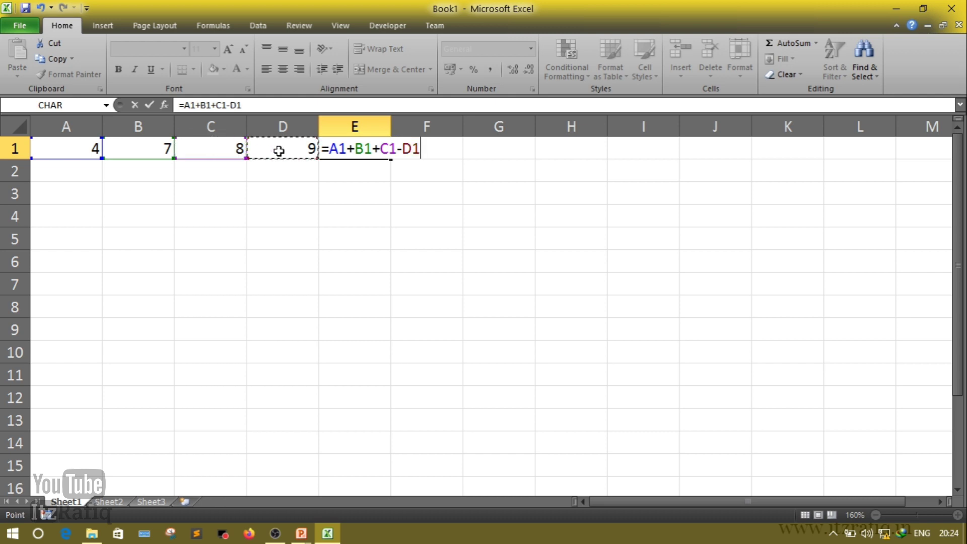
key(Return)
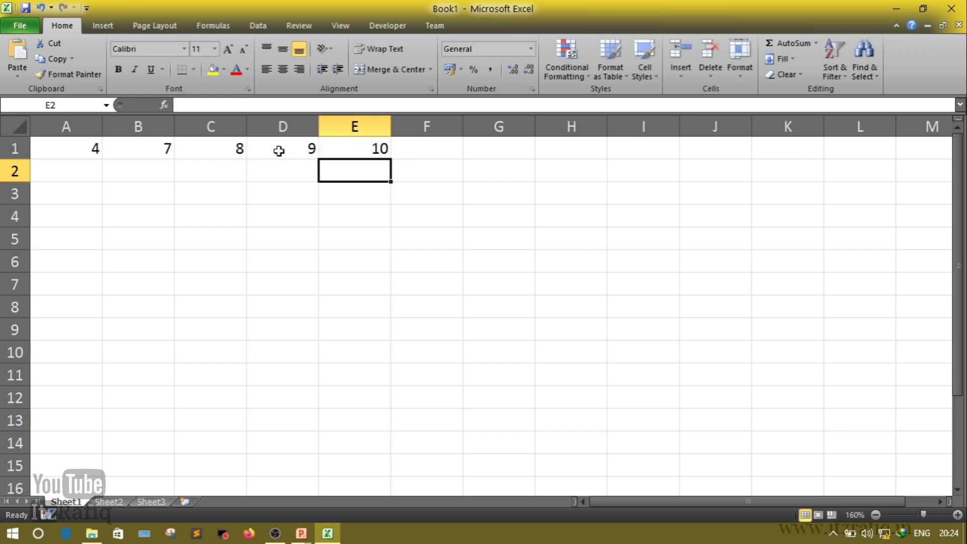
click(353, 147)
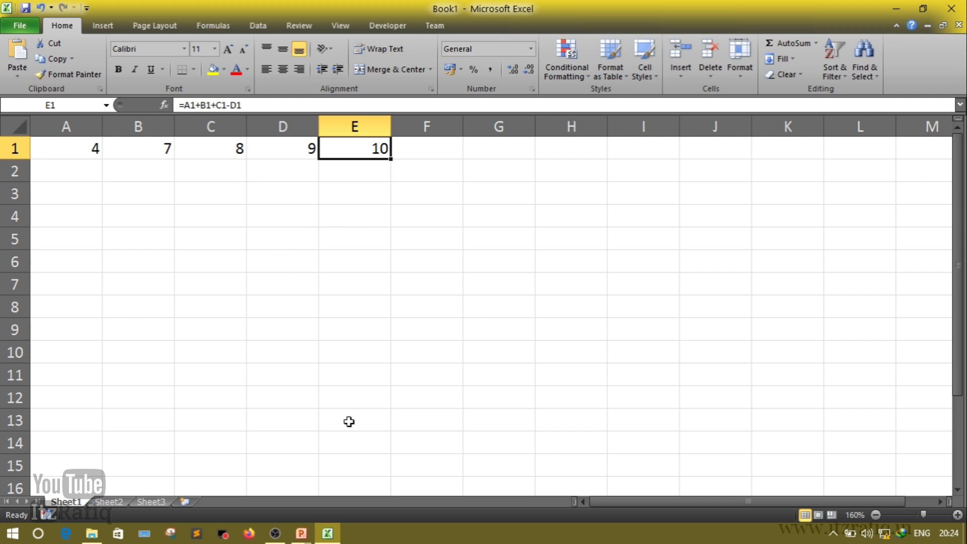
Step: Switch to the PowerPoint slide show and reveal the first bullet on the Error Result slide
mouse_move(300, 536)
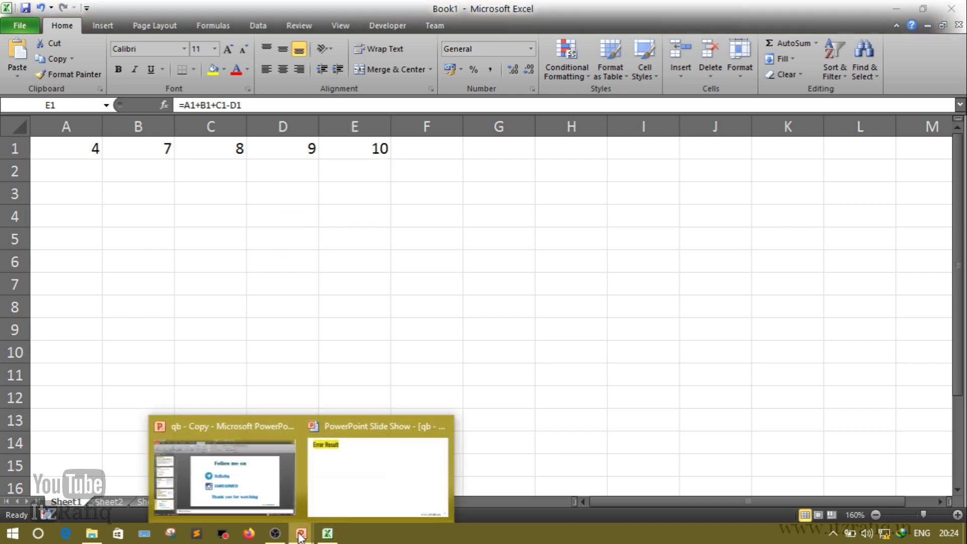
click(352, 497)
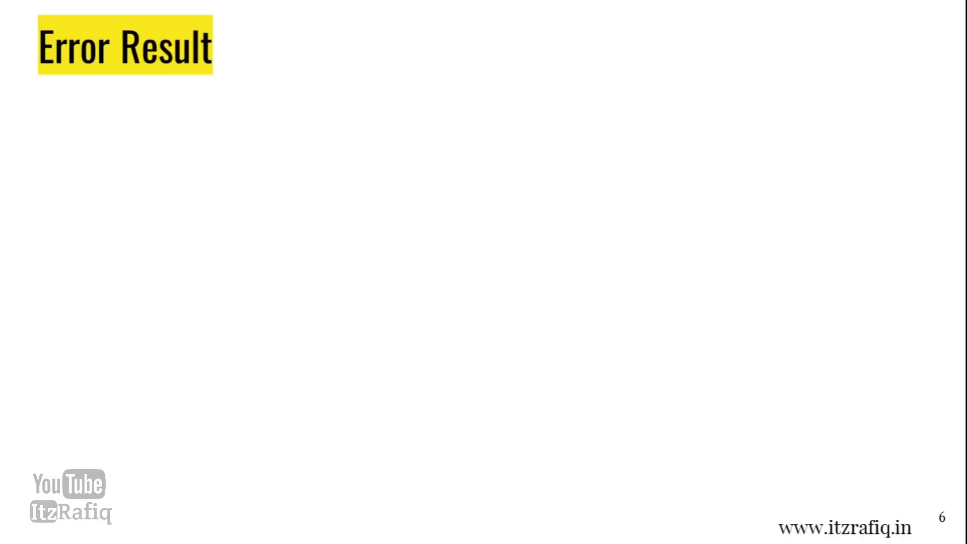
click(313, 308)
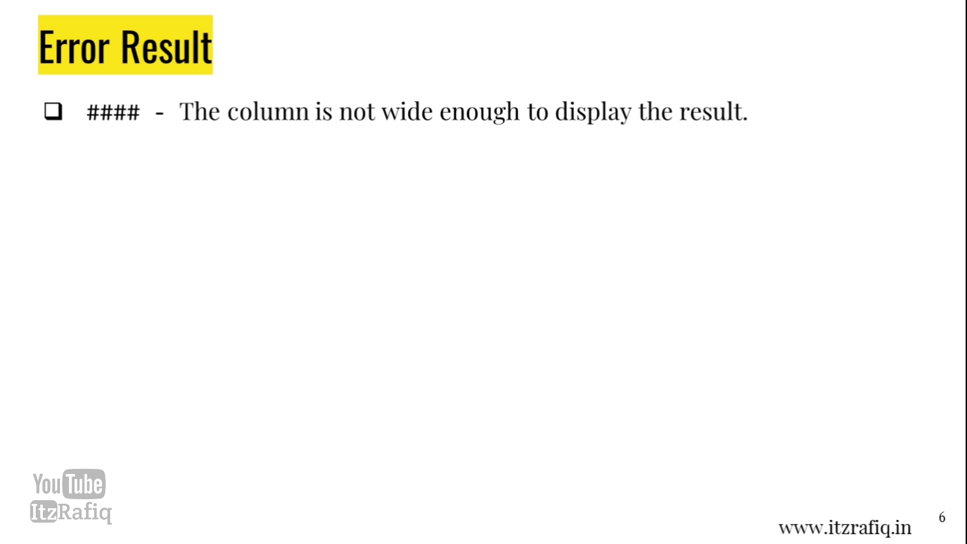
Step: Switch back to Excel and clear the contents of cells A1 to E1
key(alt+Tab)
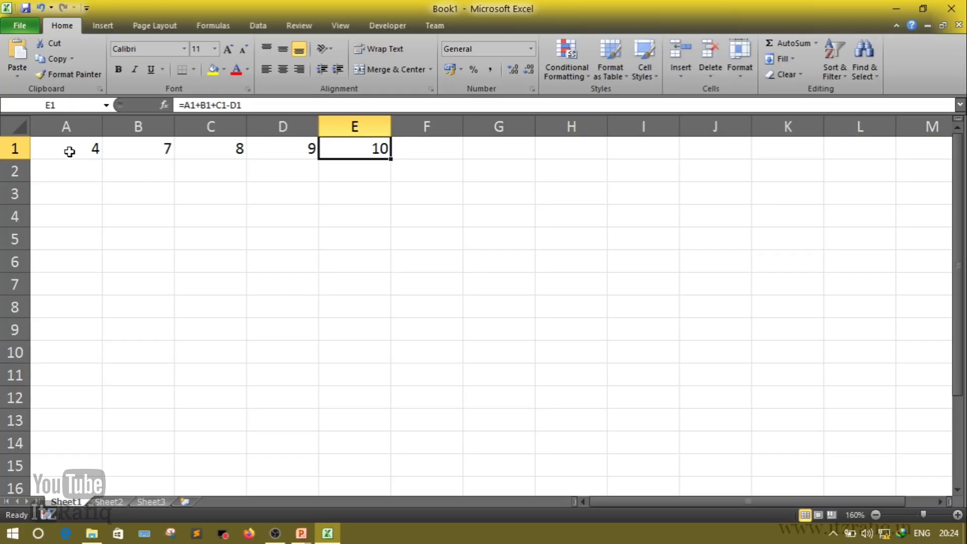
drag(70, 152, 371, 148)
key(Delete)
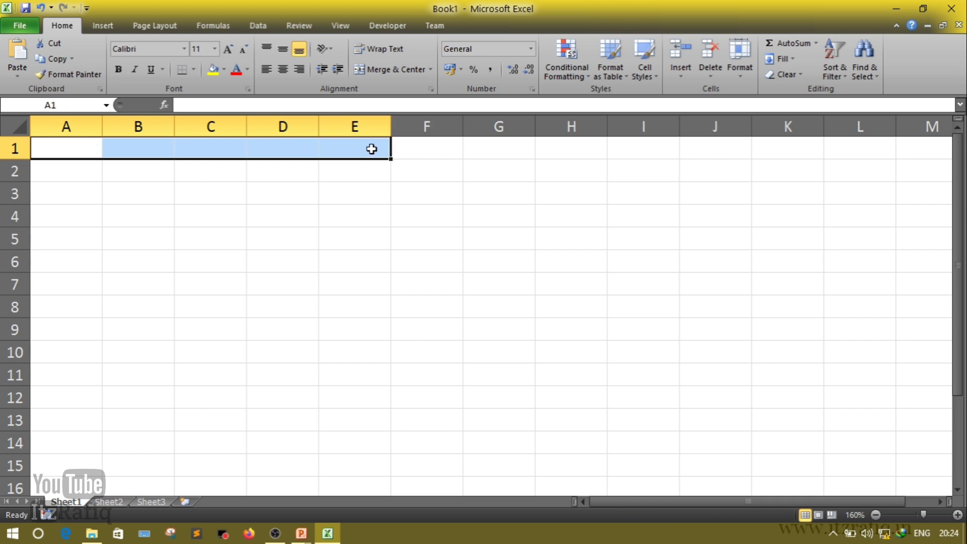
Step: Enter the formula =now() in cell A1 to insert the current date and time
text(=no)
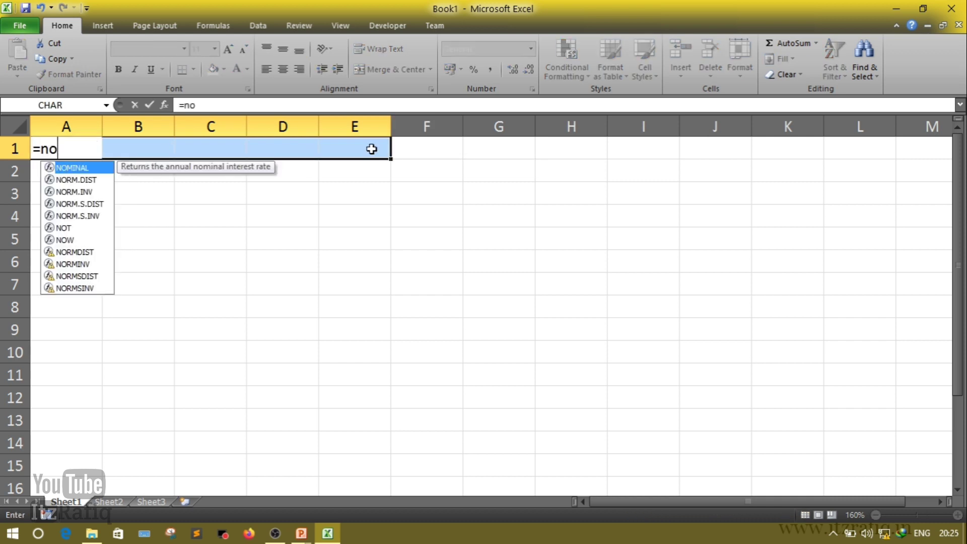
text(w())
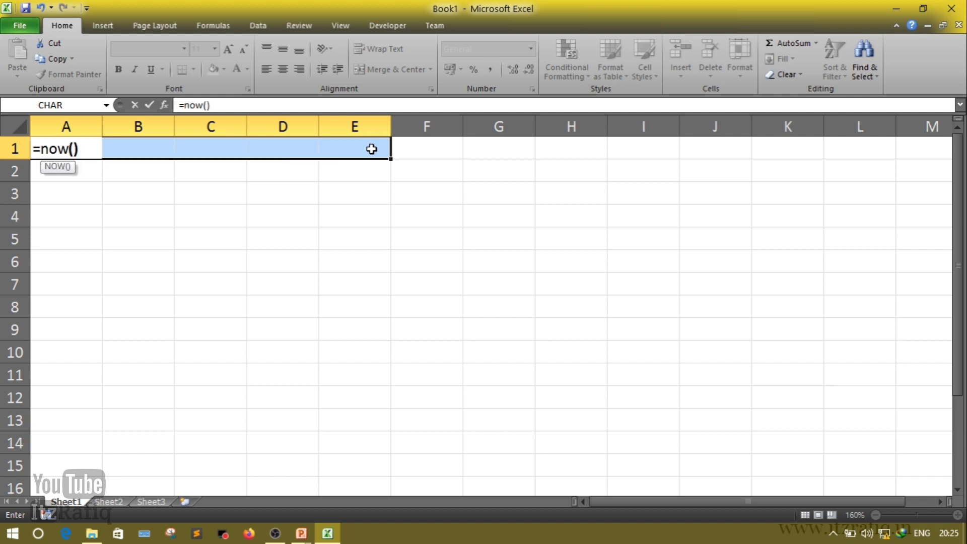
key(Return)
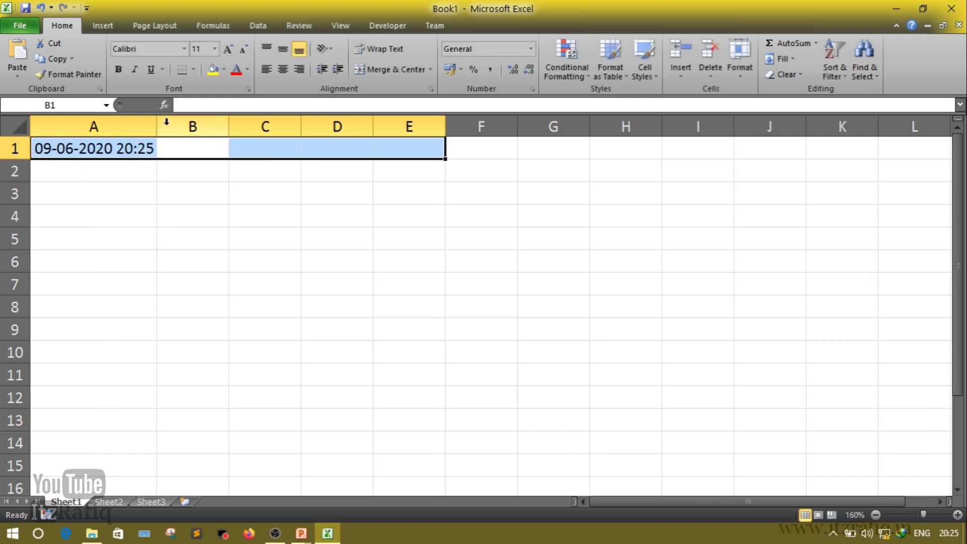
Step: Narrow column A until the date and time in A1 no longer fits
drag(152, 129, 109, 129)
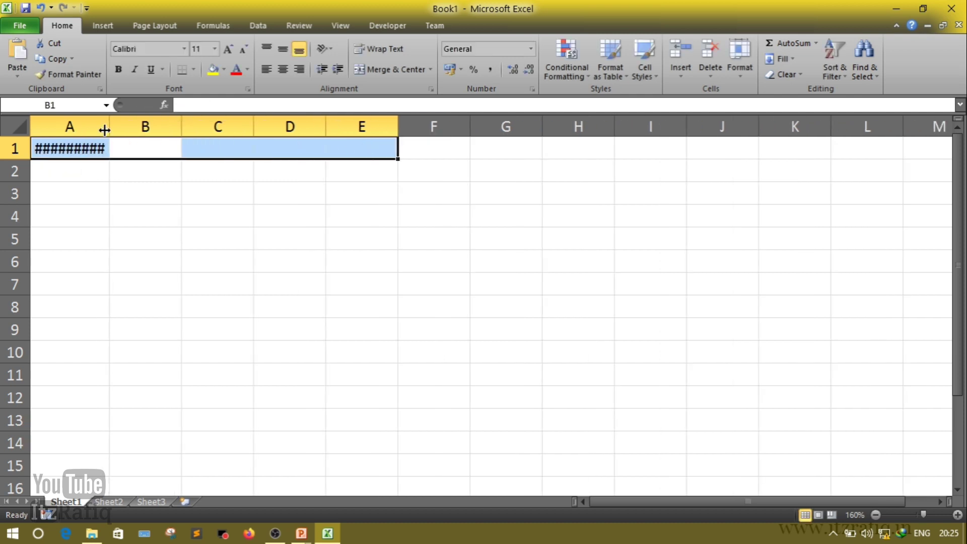
click(112, 187)
click(59, 201)
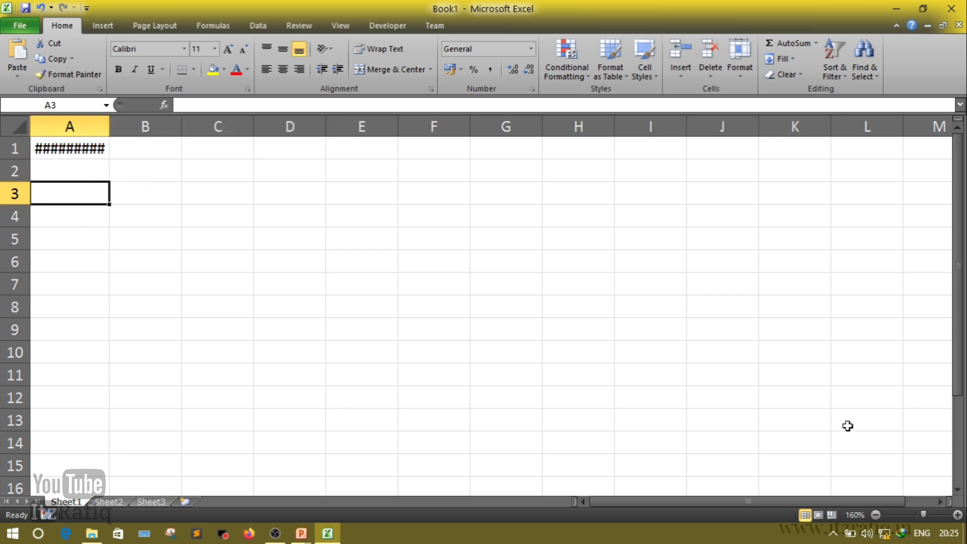
Step: Widen column A enough to display the full date and time in A1
click(957, 515)
click(958, 514)
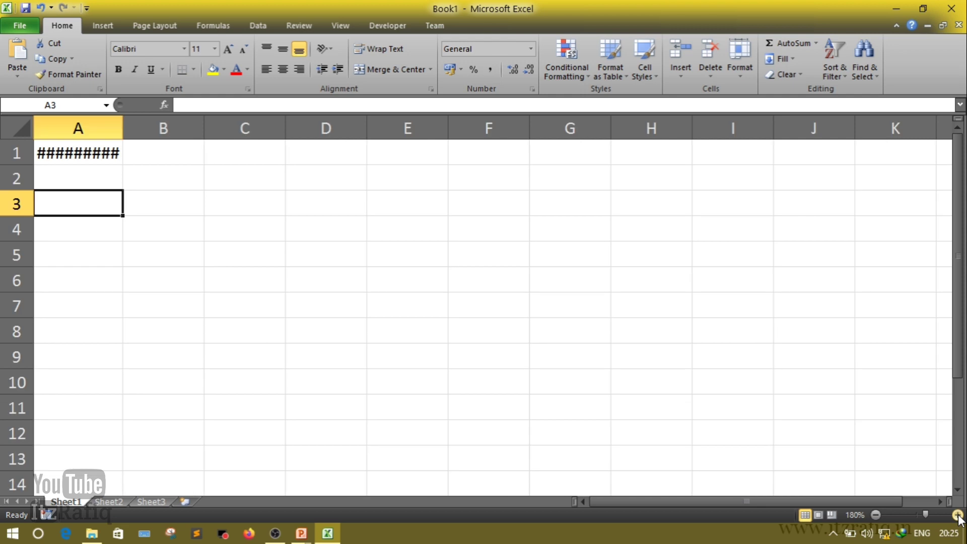
click(958, 514)
click(958, 515)
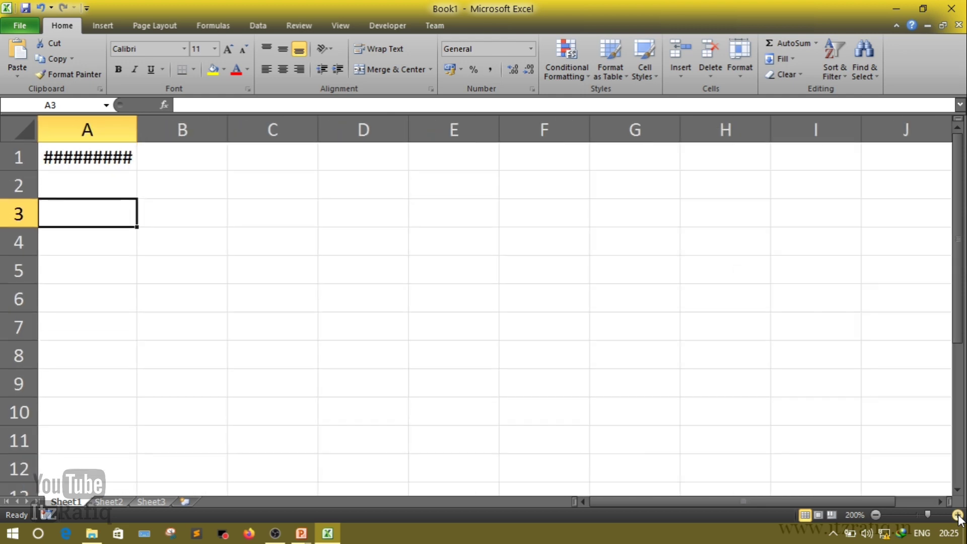
click(82, 166)
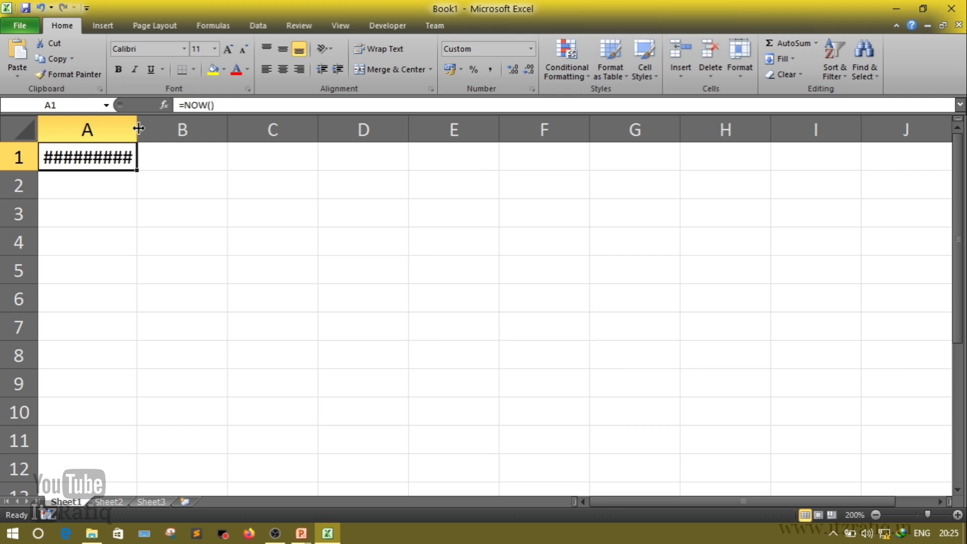
drag(138, 128, 229, 140)
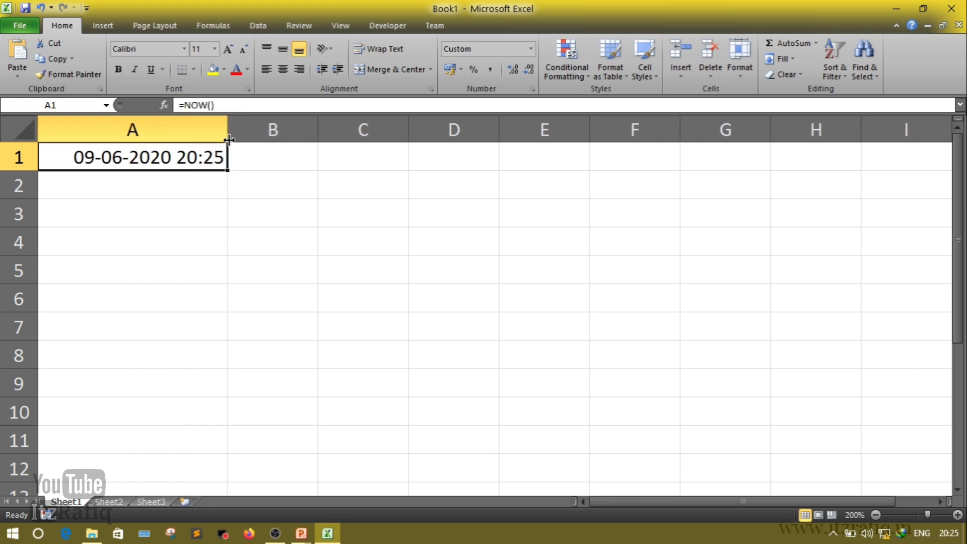
click(205, 222)
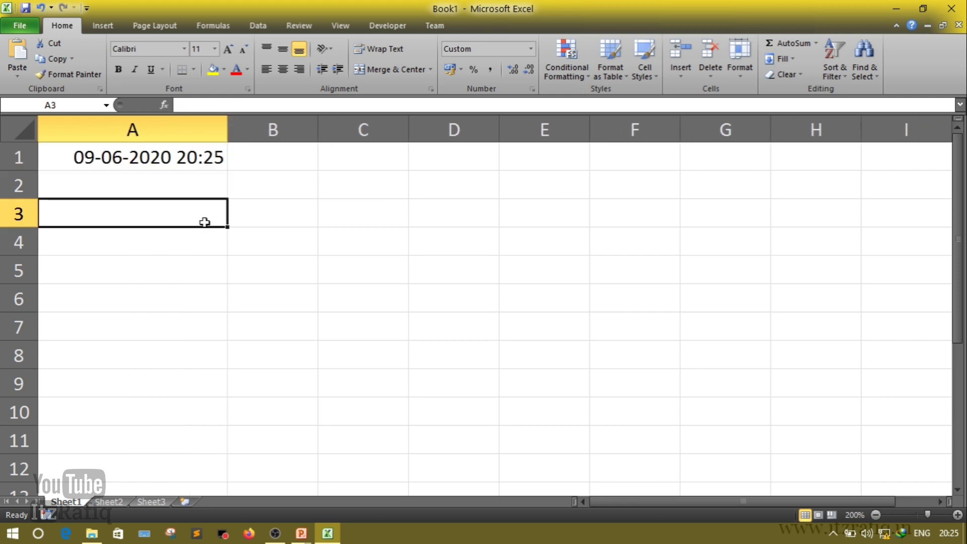
Step: Return to the PowerPoint slide show and reveal the next bullet about the #Div/0! error
click(156, 160)
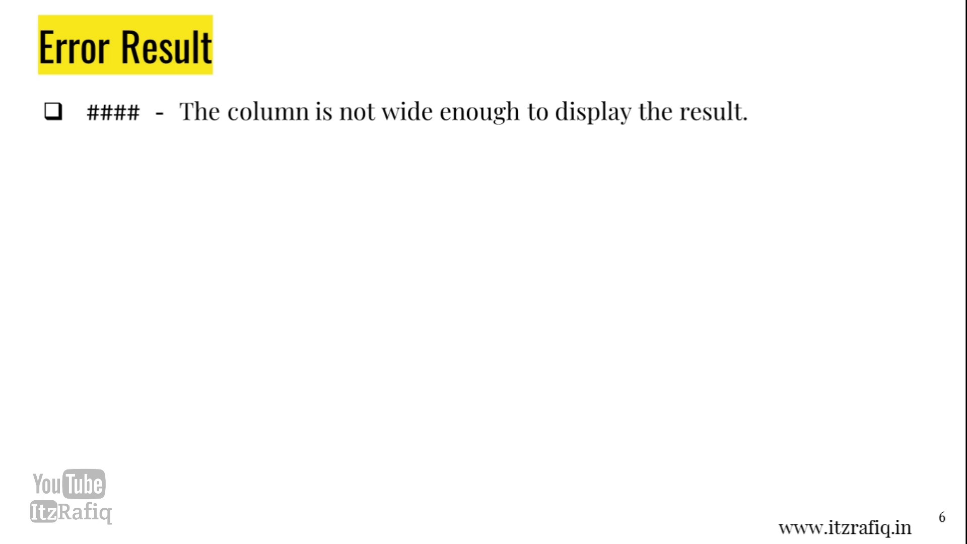
click(224, 304)
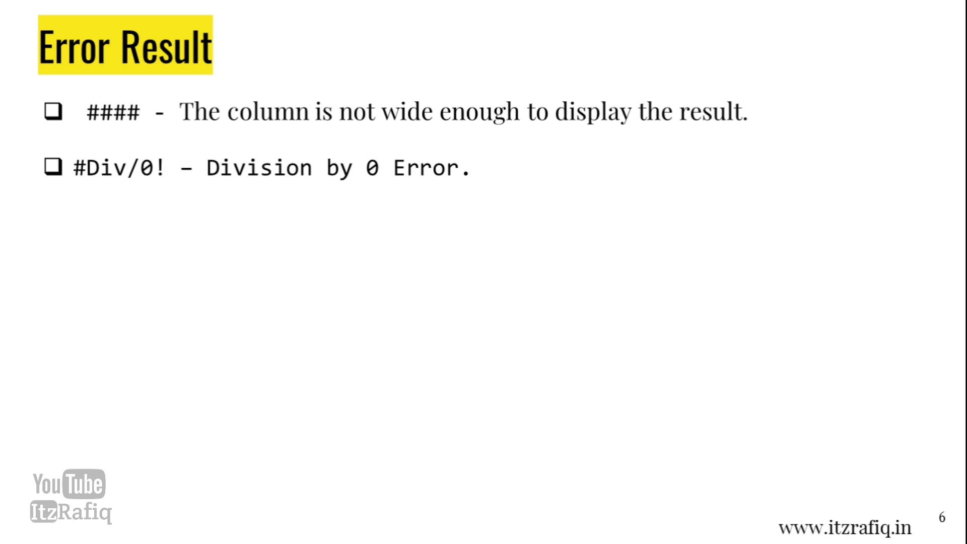
Step: Switch back to Excel, undo the widening of column A and empty cell A1
key(alt+Tab)
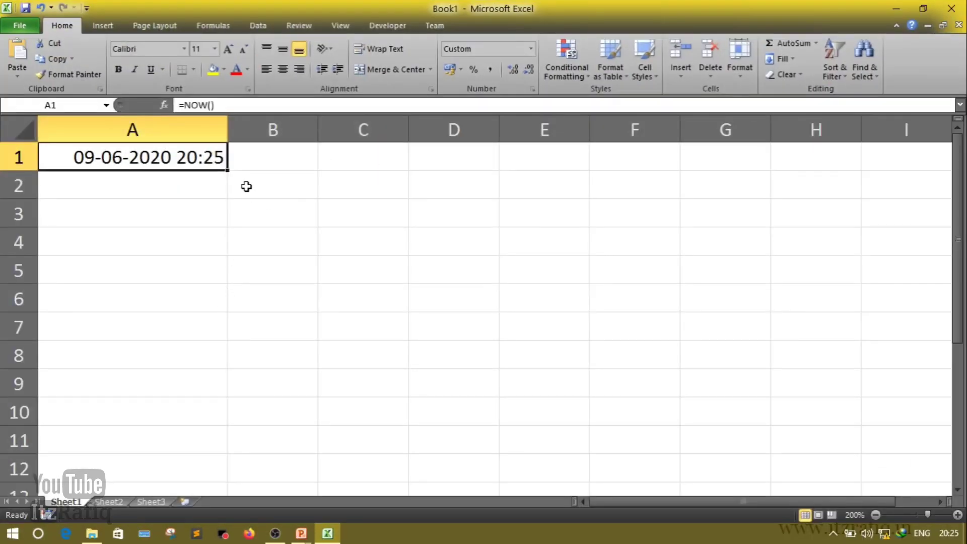
key(ctrl+z)
key(ctrl+z)
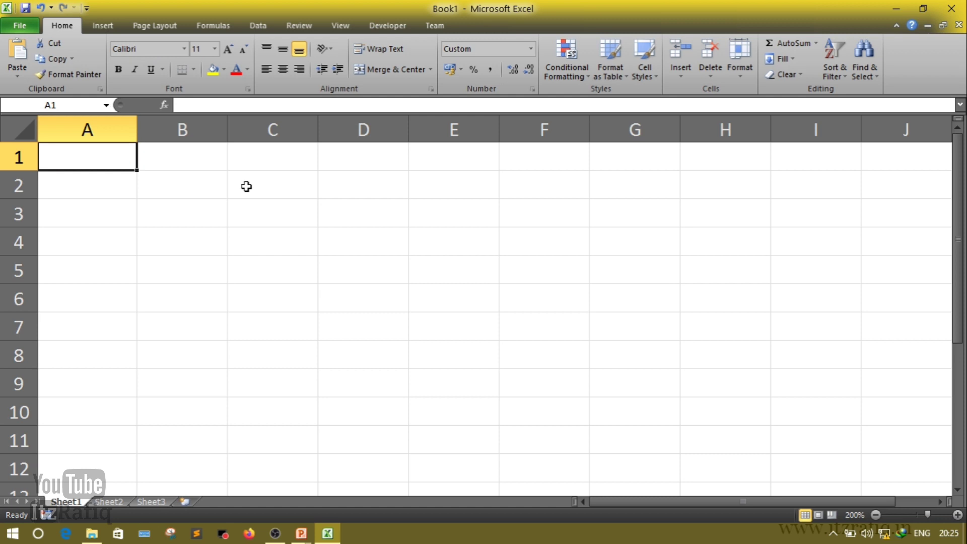
text(7)
key(Tab)
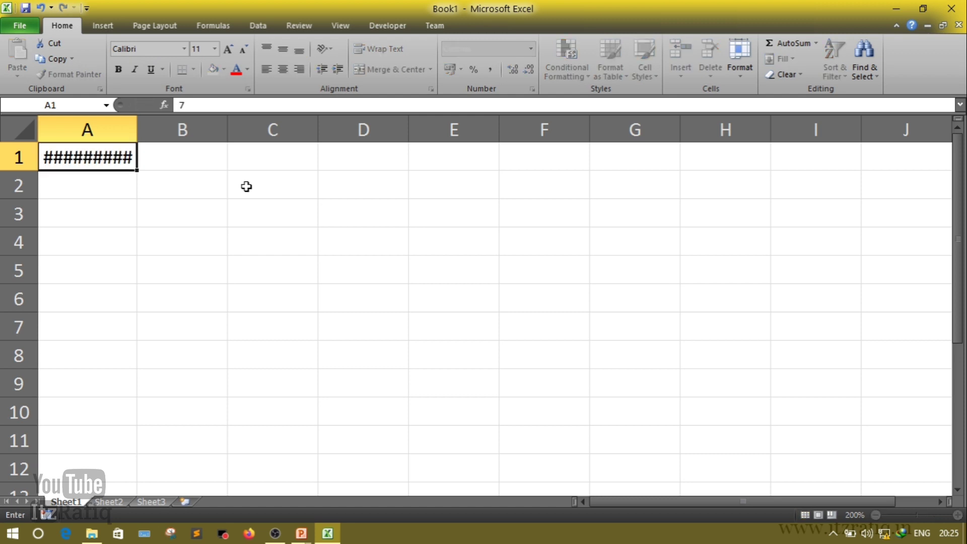
key(Left)
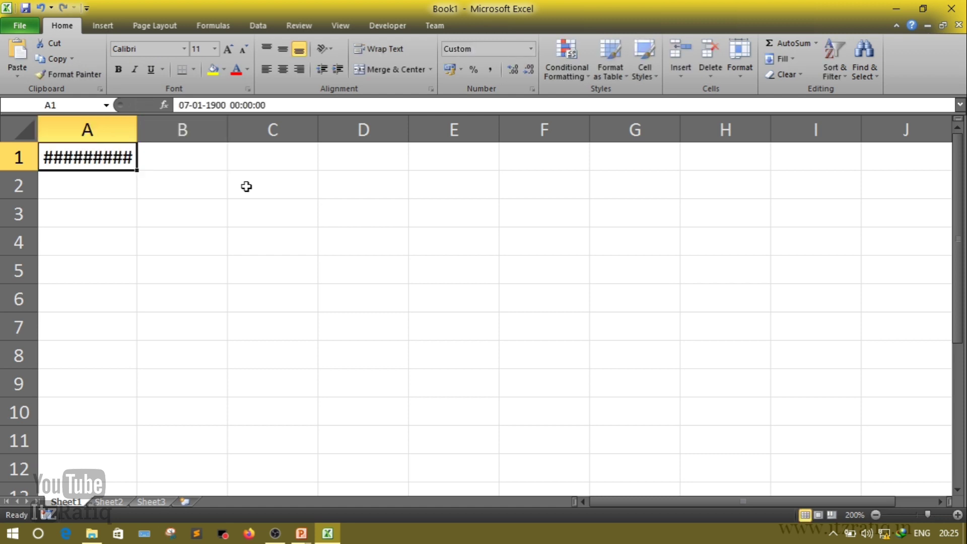
key(Delete)
text(7)
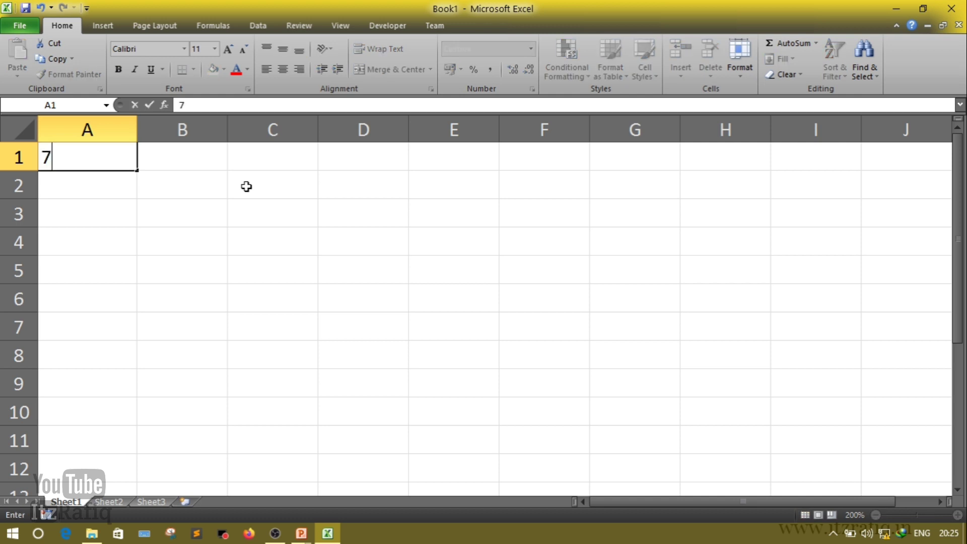
key(Tab)
text(0)
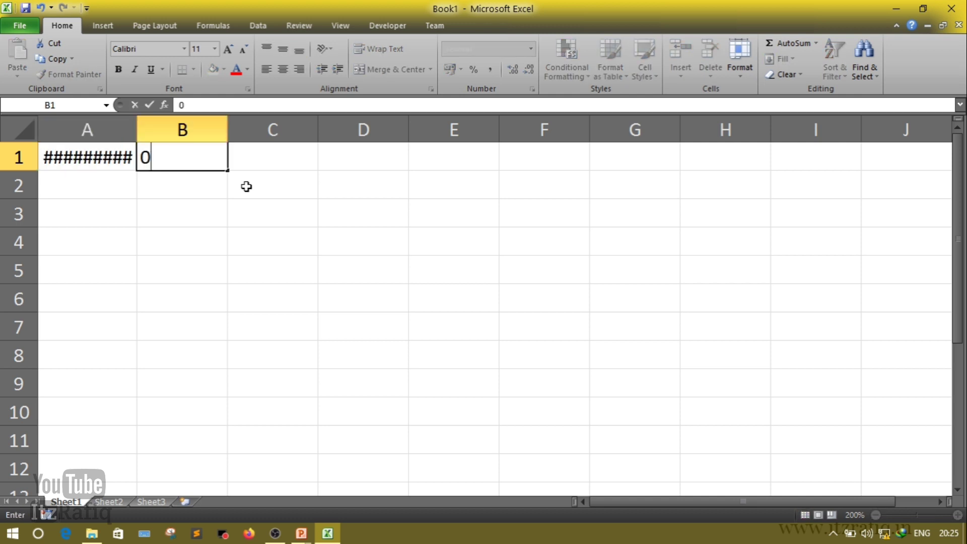
click(102, 152)
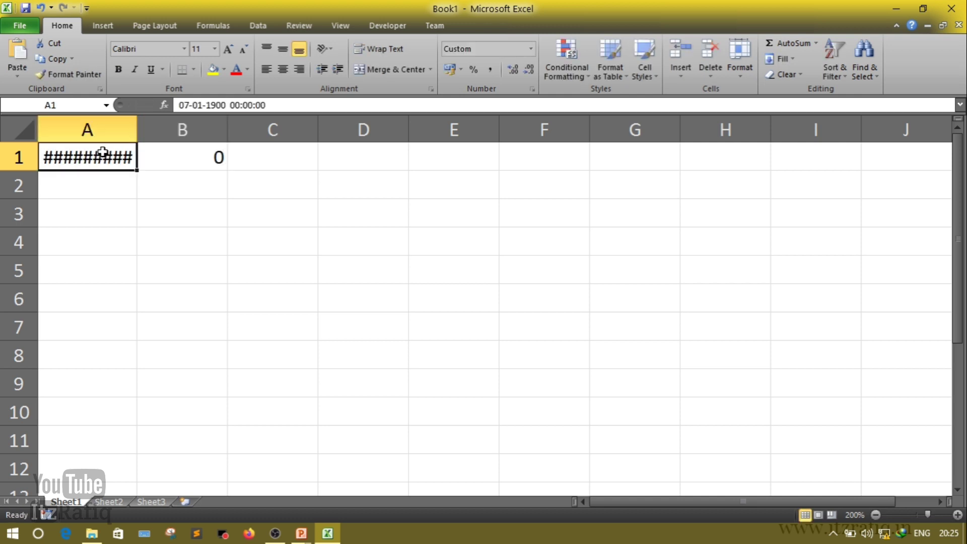
key(shift+Right)
key(Delete)
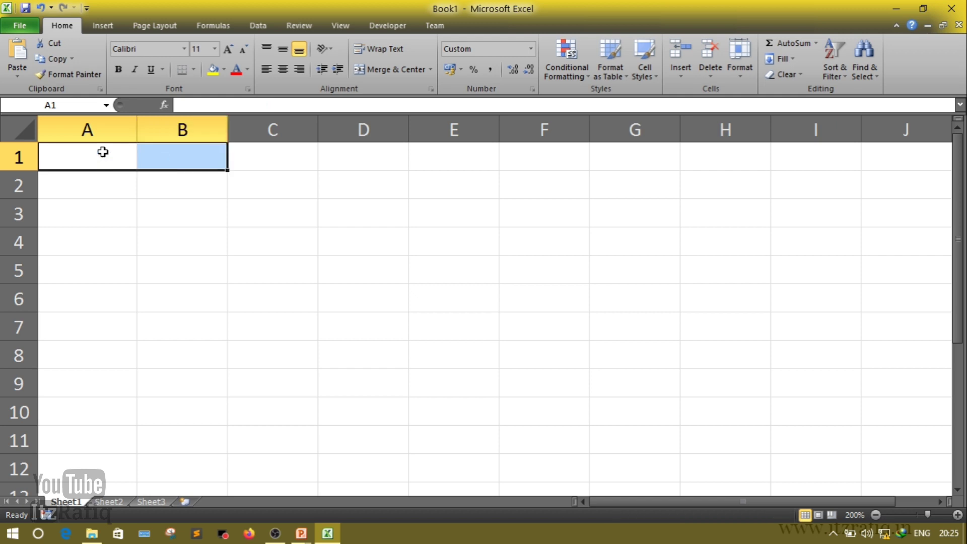
Step: Enter 8 in cell A1, 7 in A2 and 0 in B2
text(8)
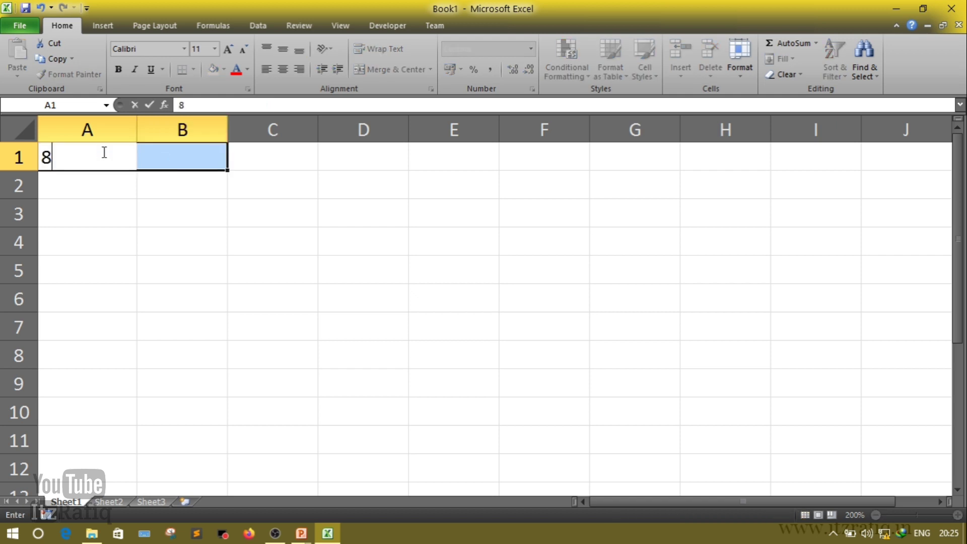
click(169, 158)
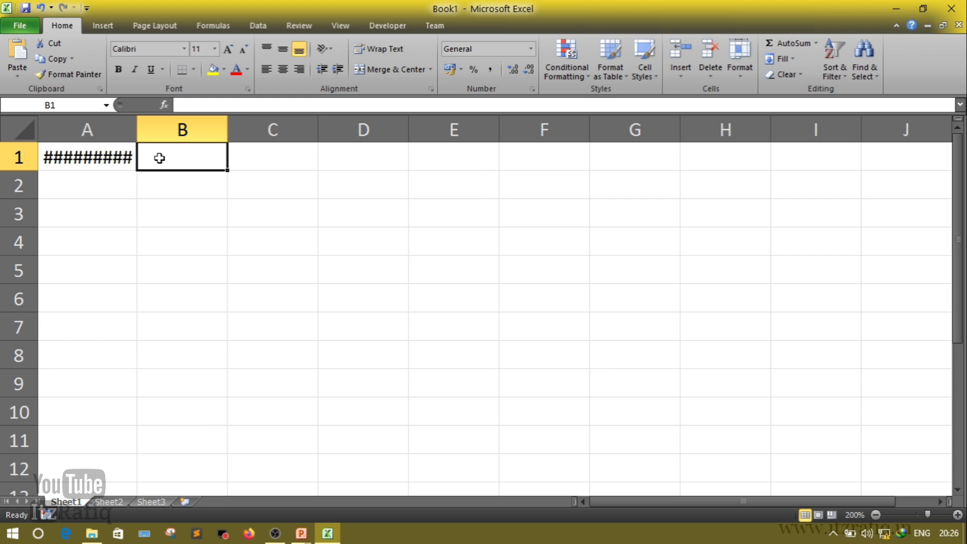
click(110, 184)
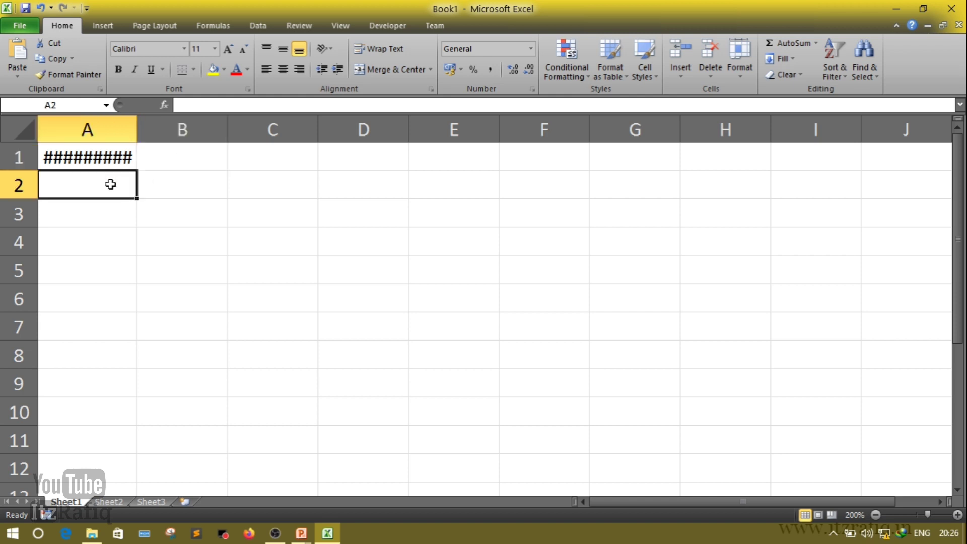
text(7)
key(Tab)
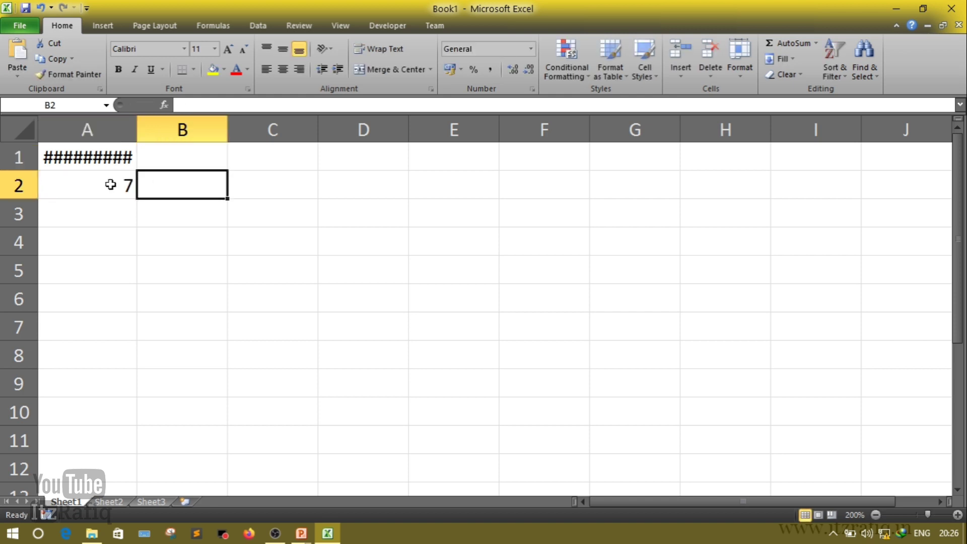
text(0)
Step: Enter the formula =A2/B2 in cell C2 to divide by zero, and select the result
click(262, 184)
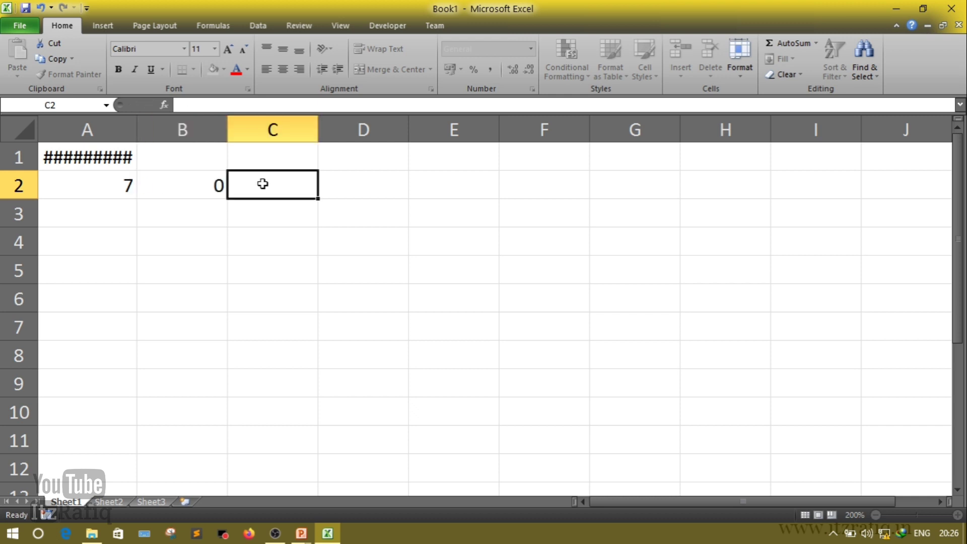
text(=)
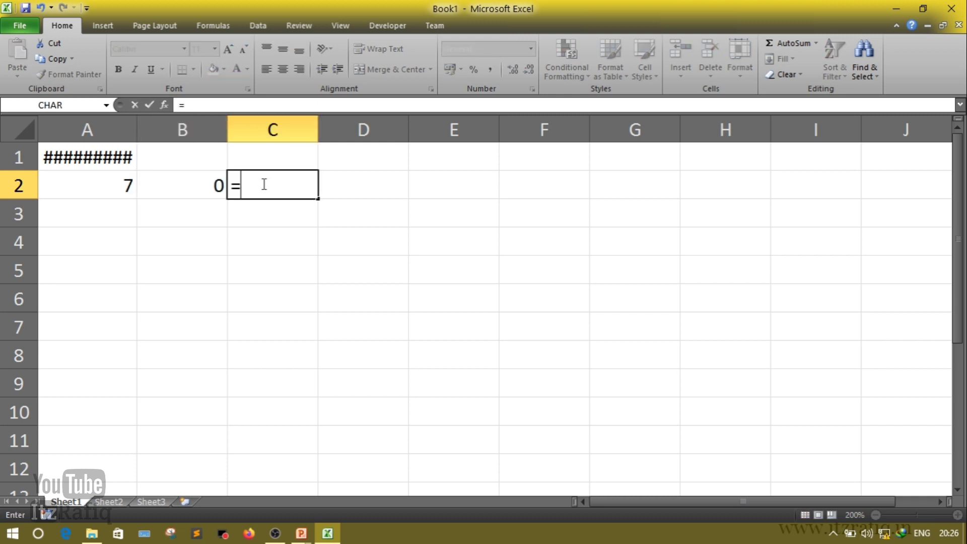
click(112, 187)
text(/)
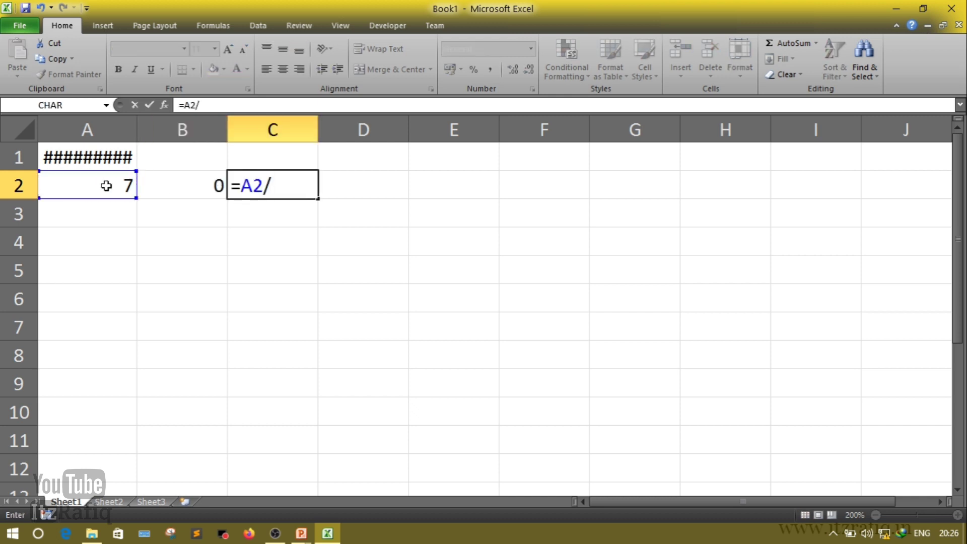
click(165, 185)
key(Return)
text(\)
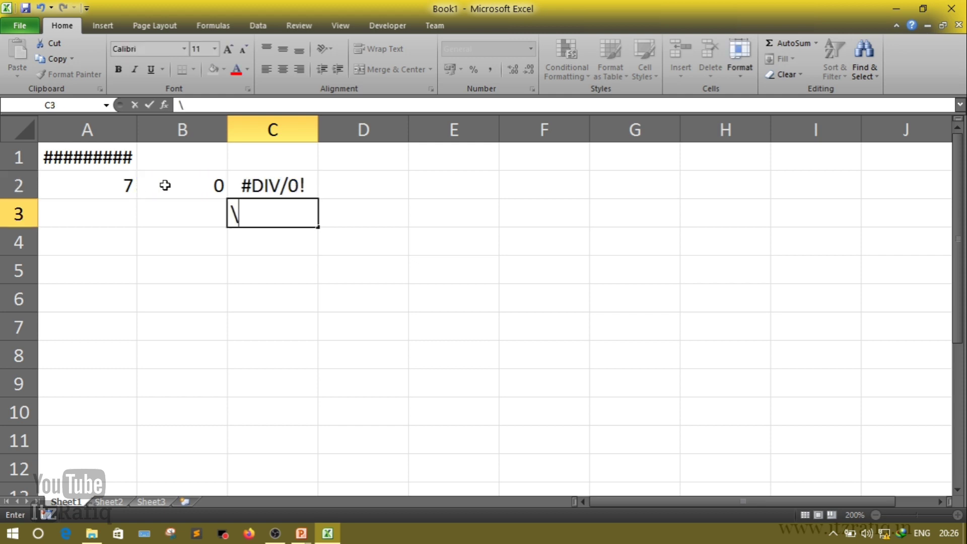
key(BackSpace)
click(283, 186)
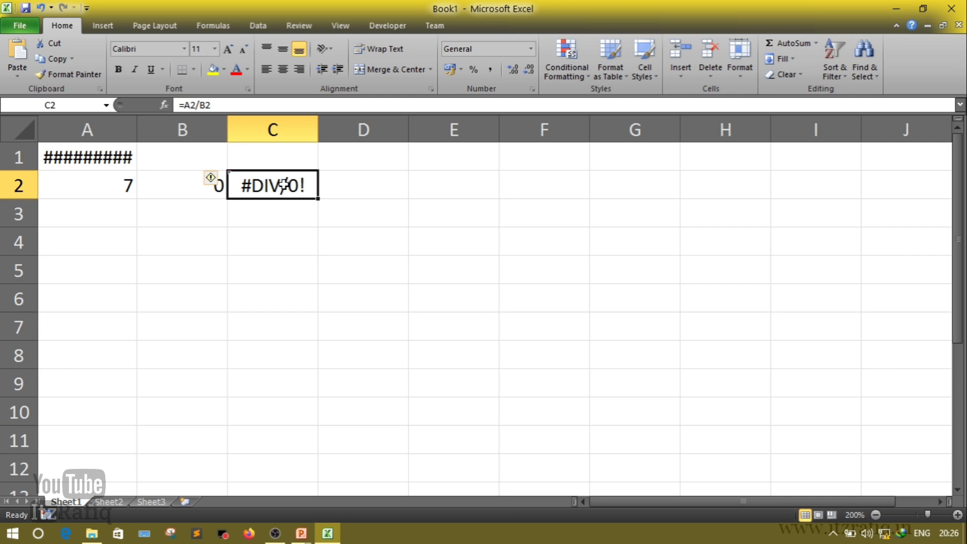
Step: Return to the PowerPoint slide show and reveal the bullets about the #N/A and #Value! errors
mouse_move(212, 185)
click(330, 533)
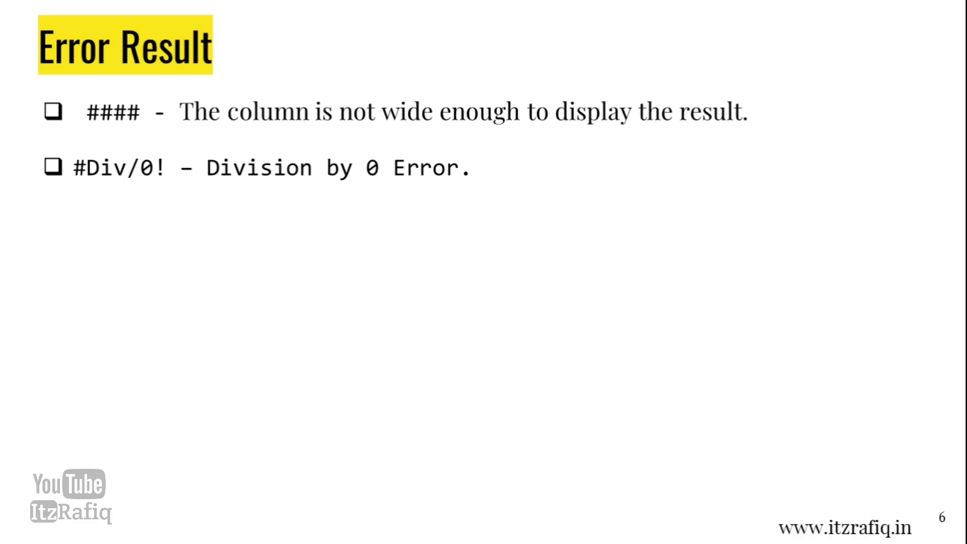
key(Right)
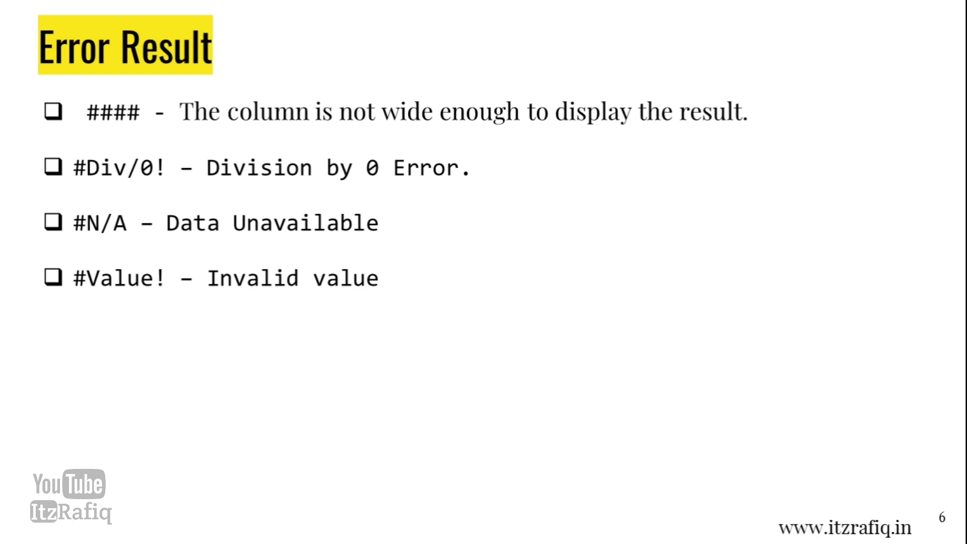
Step: Switch back to Excel and enter the letter a in A3 and the number 7 in B3
key(alt+Tab)
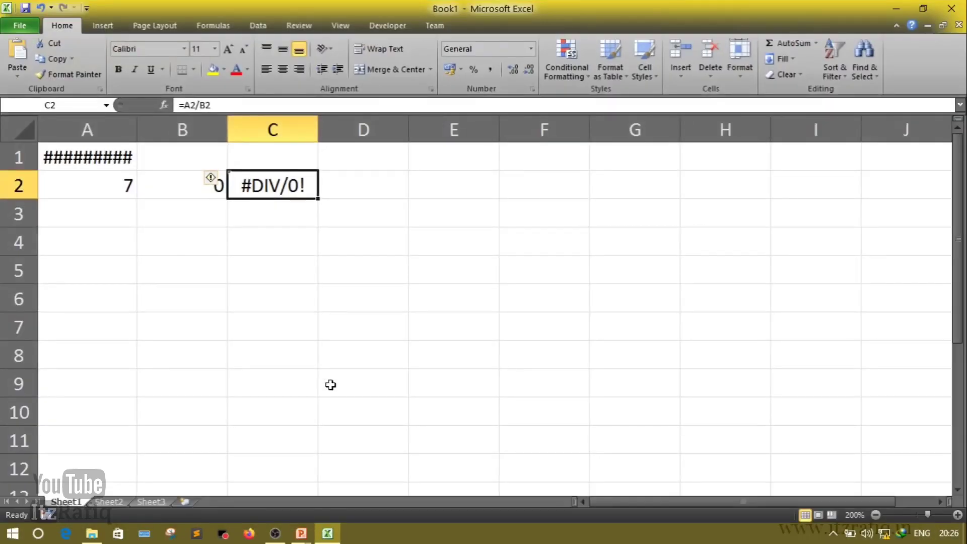
click(99, 235)
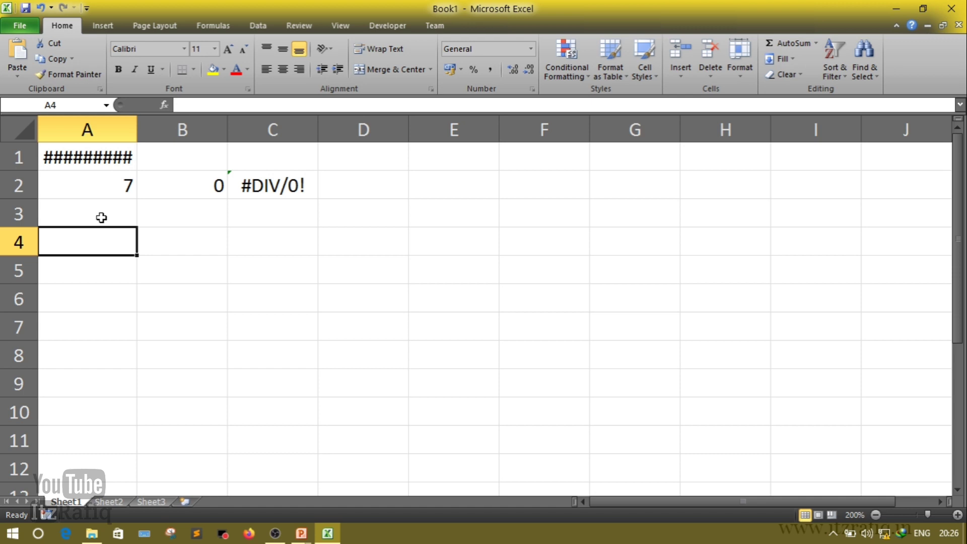
click(101, 214)
text(a)
key(Tab)
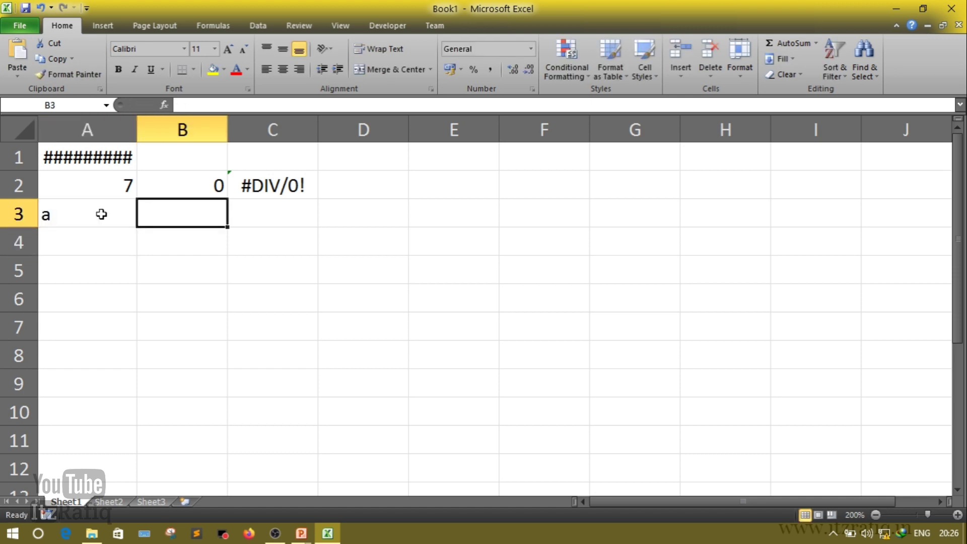
click(101, 214)
key(Tab)
text(7)
key(Tab)
Step: Enter the formula =A3+B3 in cell C3 and inspect the text cell A3 and the formula's result
text(=)
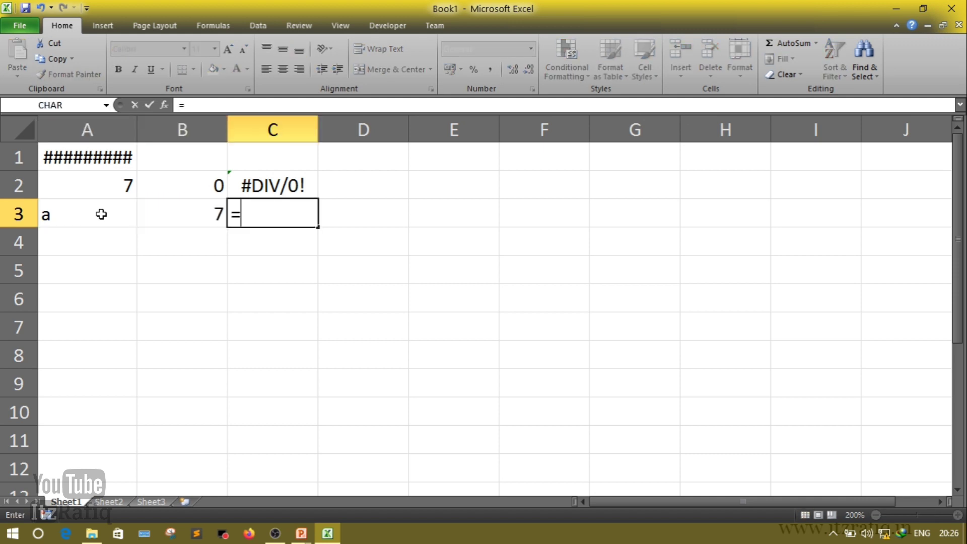
click(85, 214)
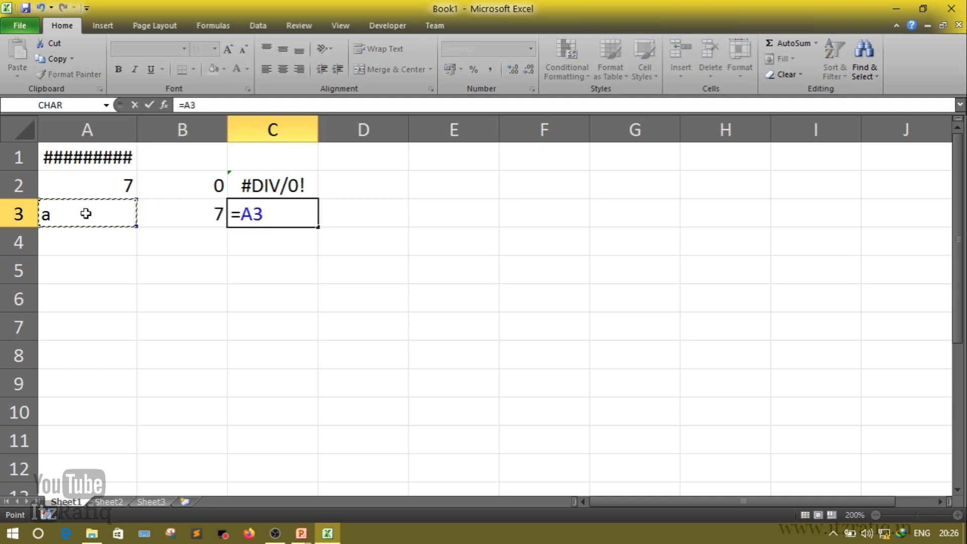
text(+)
click(182, 210)
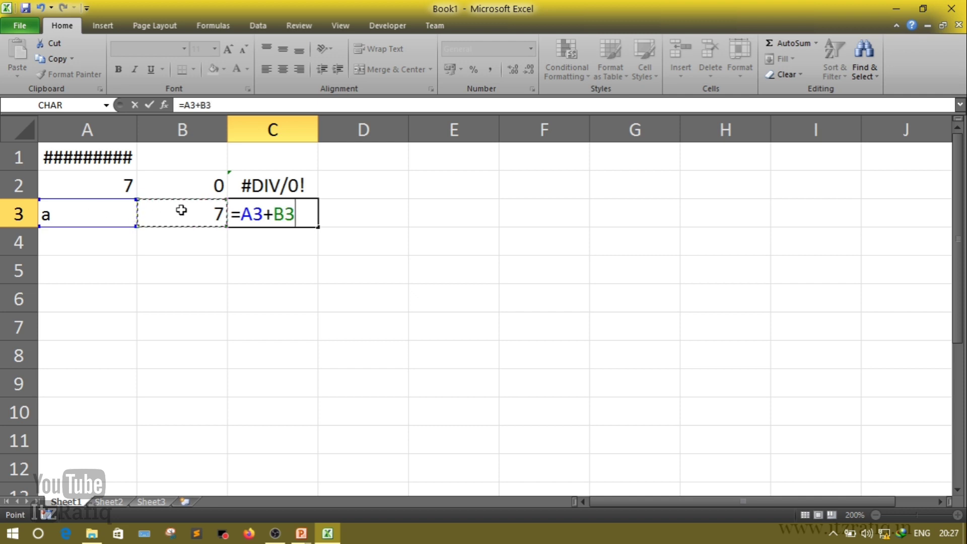
key(Return)
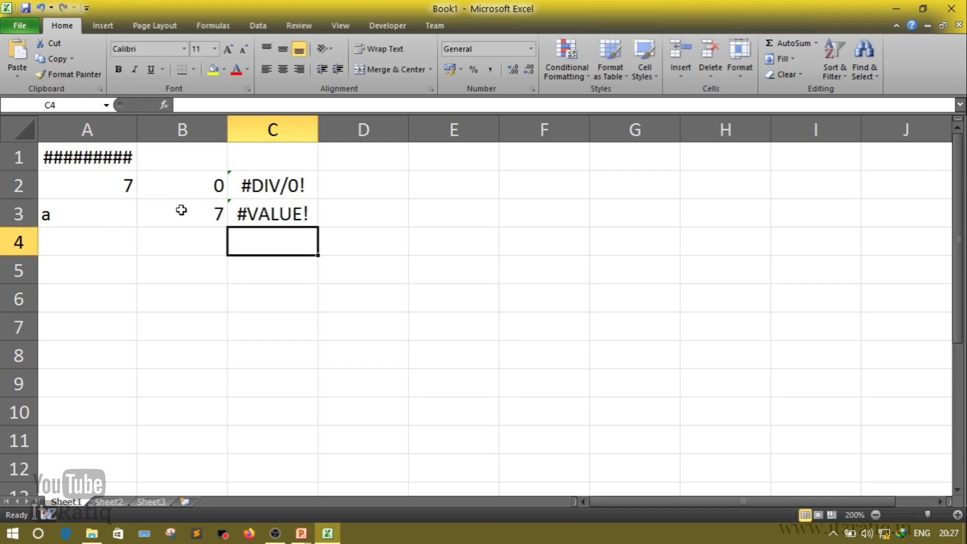
click(275, 213)
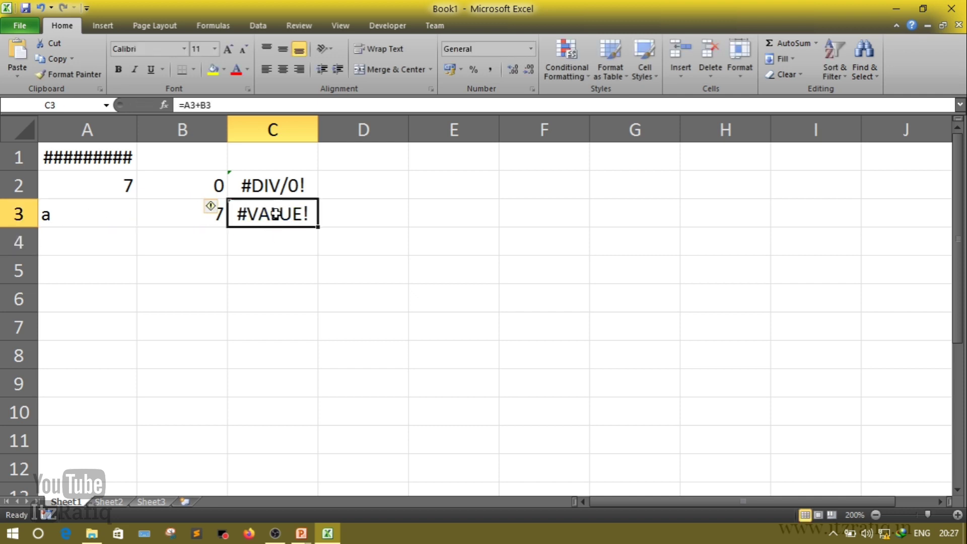
click(73, 211)
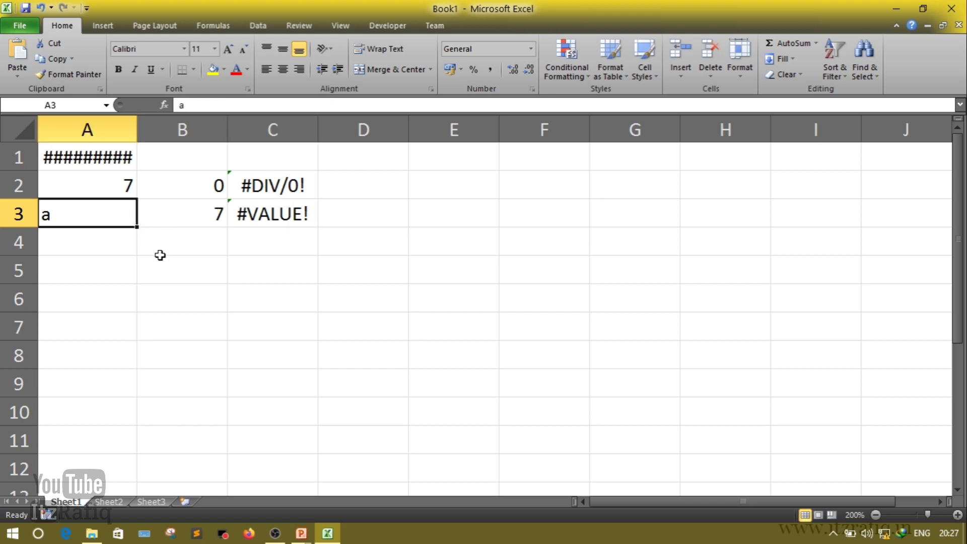
click(287, 213)
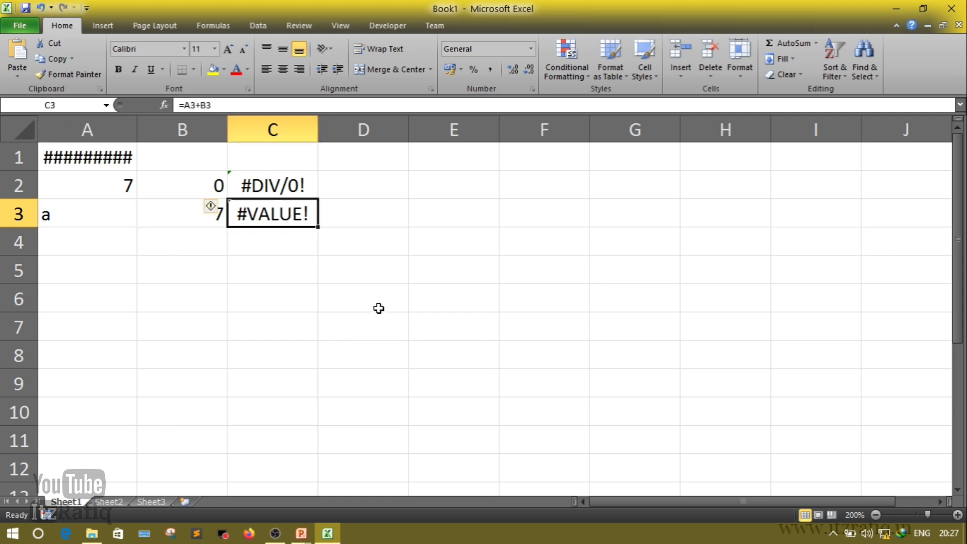
Step: Return to the PowerPoint slide show, reveal the #Name, #Ref and #Null bullets and advance to the Basic function slide
click(326, 533)
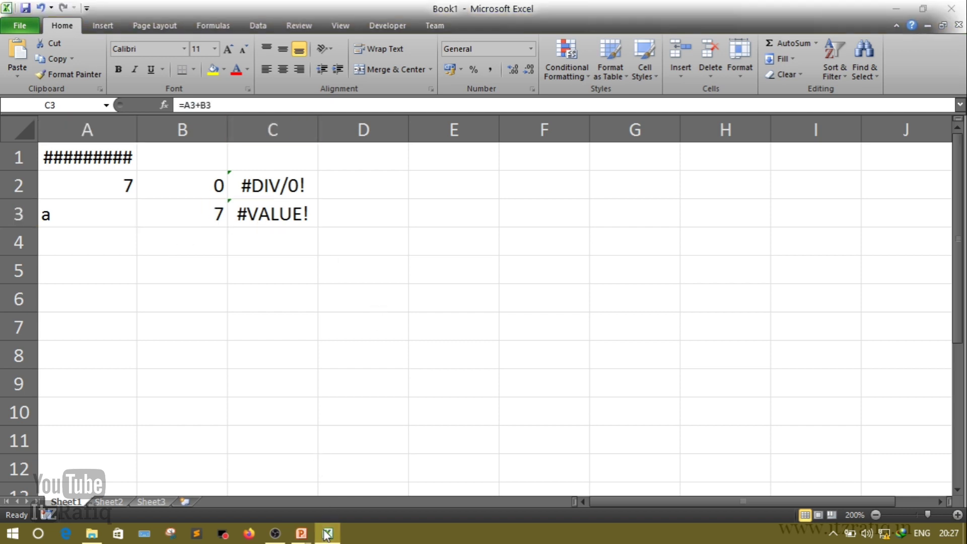
key(Right)
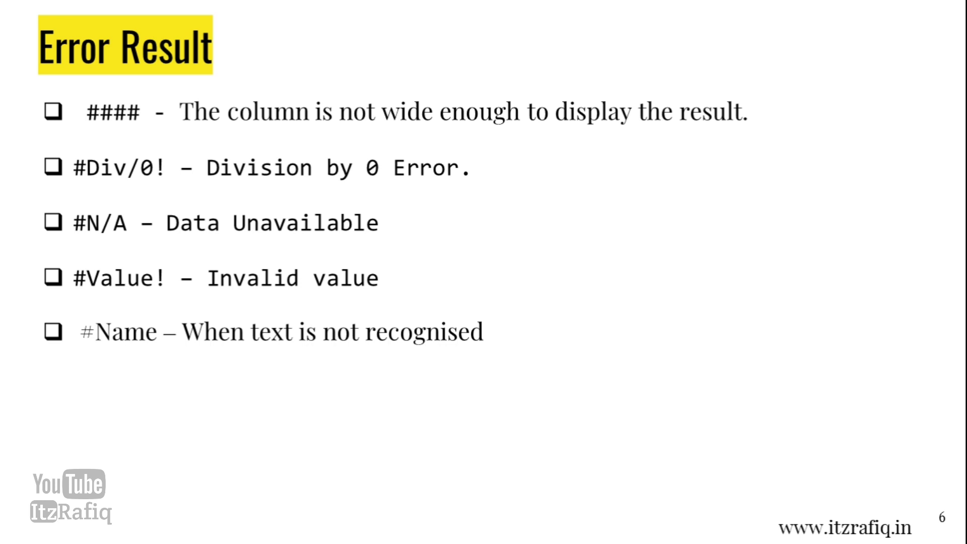
key(Right)
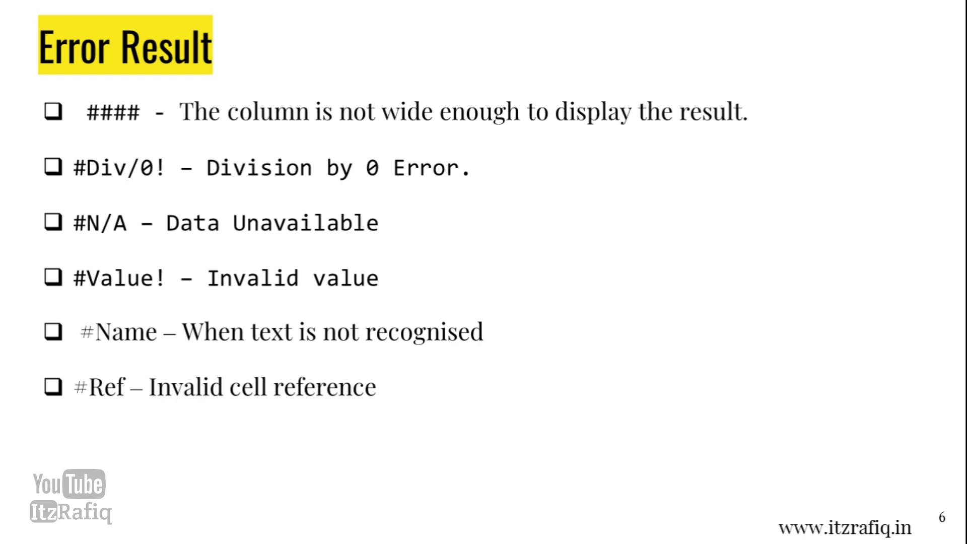
key(Right)
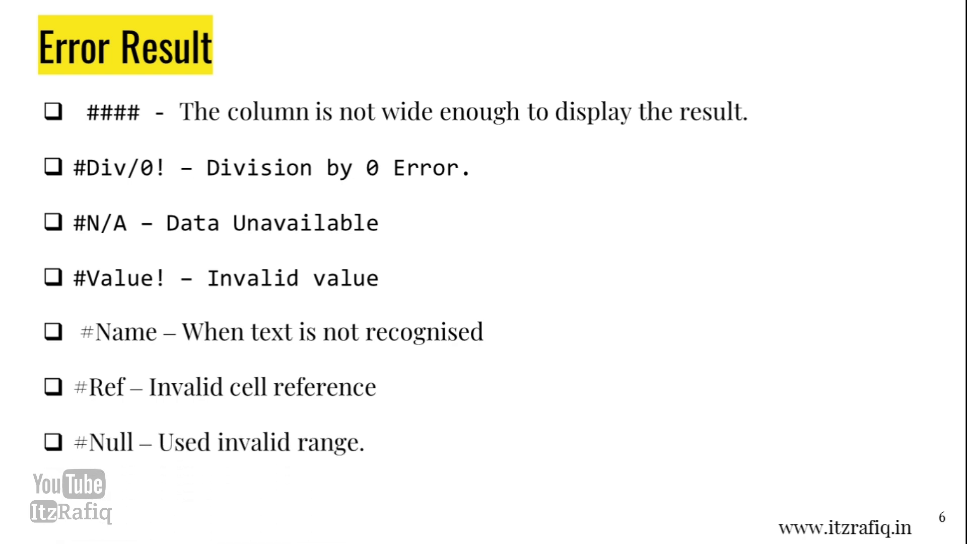
key(Right)
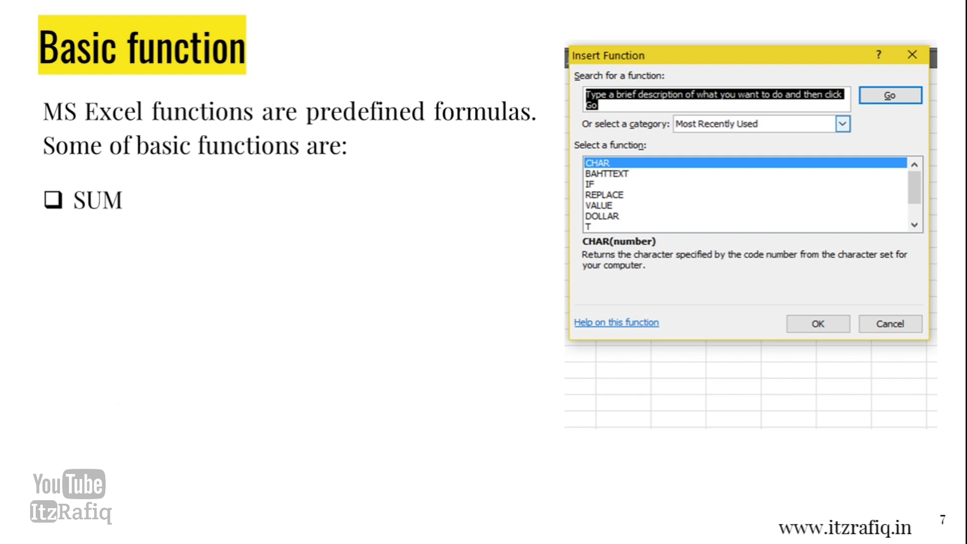
Step: Switch back to Excel and clear the contents of A1:C3 on Sheet1
key(alt+Tab)
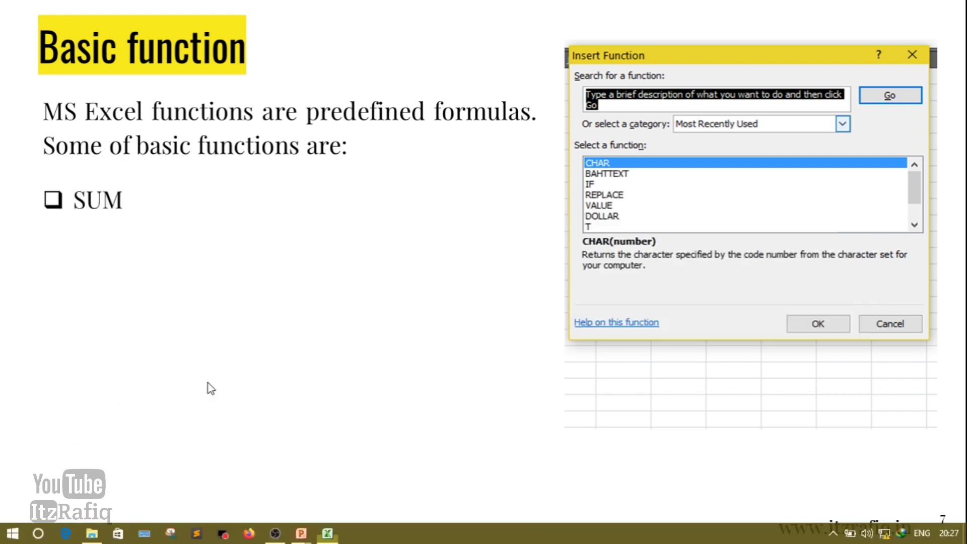
key(ctrl+a)
key(Delete)
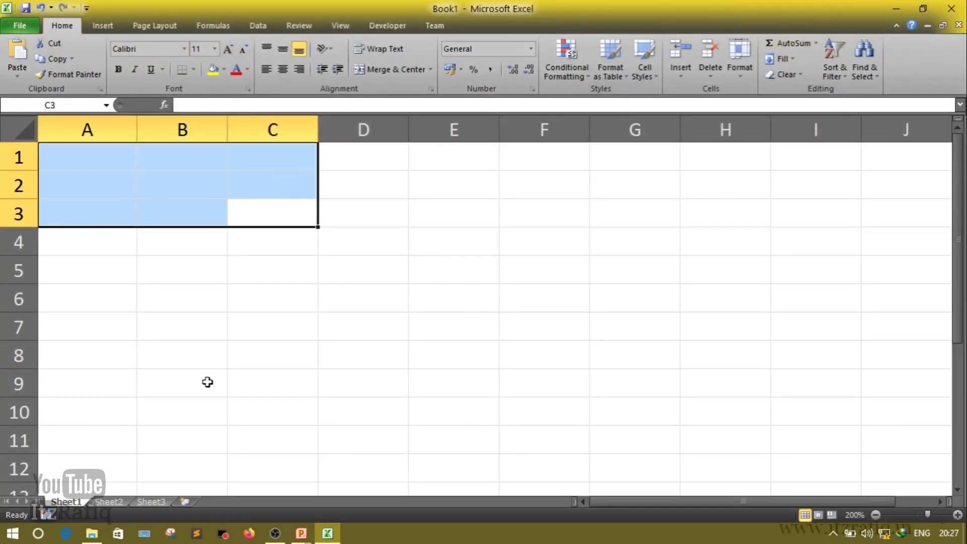
Step: Open Sheet2 and enter the heading Roll in cell A1
click(108, 502)
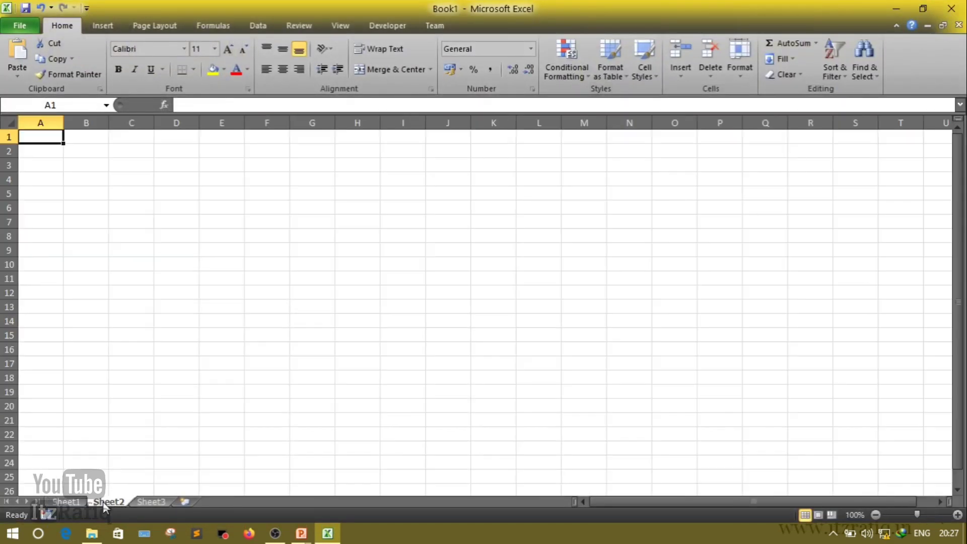
scroll(298, 249, up, 6)
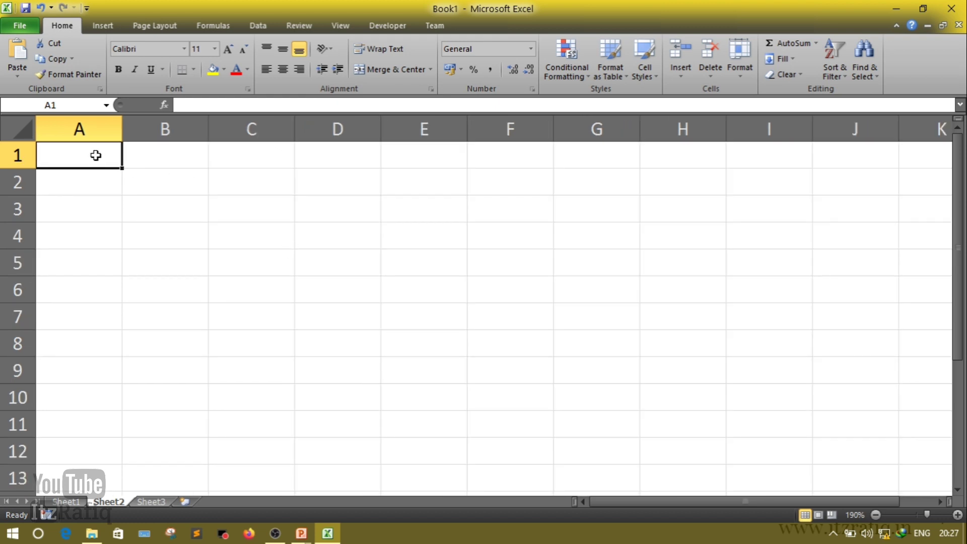
text(Roll)
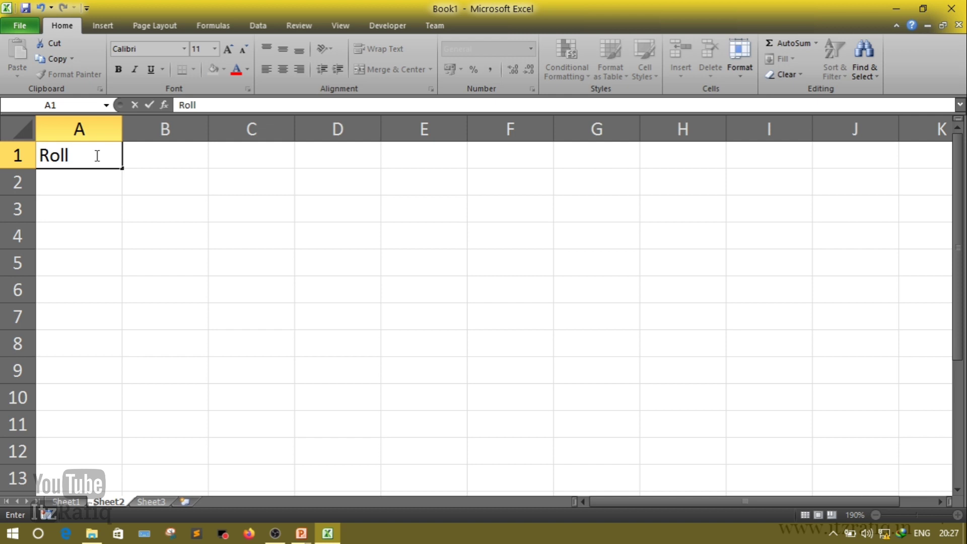
key(Tab)
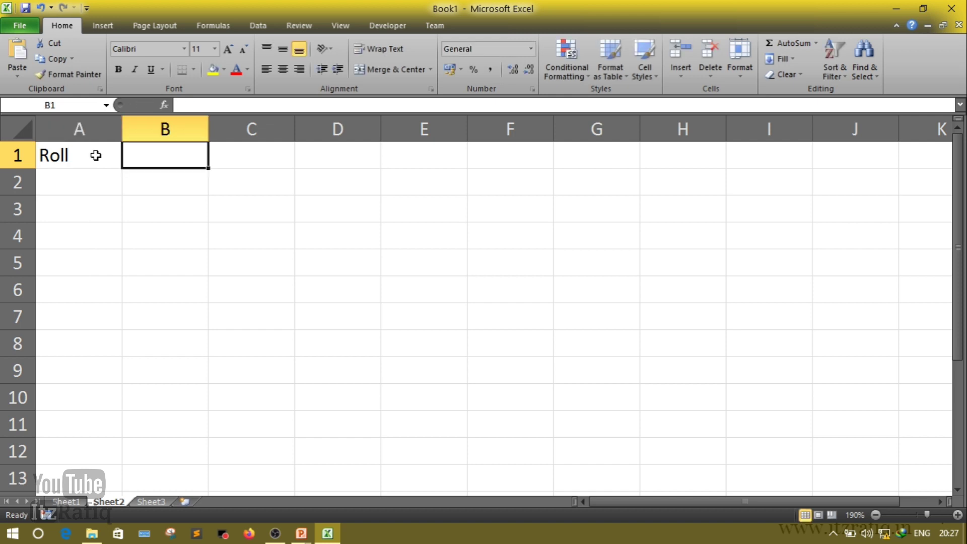
text(Name)
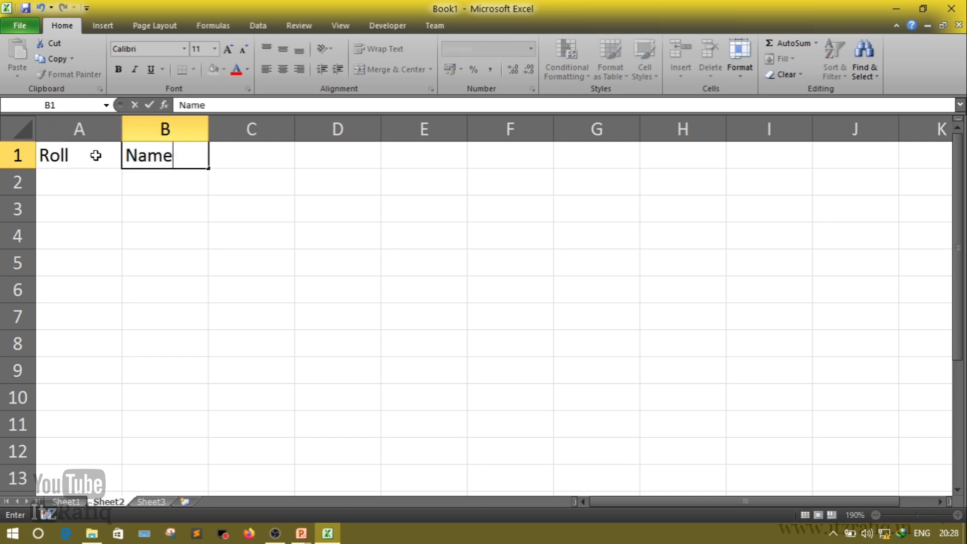
text( Sub1)
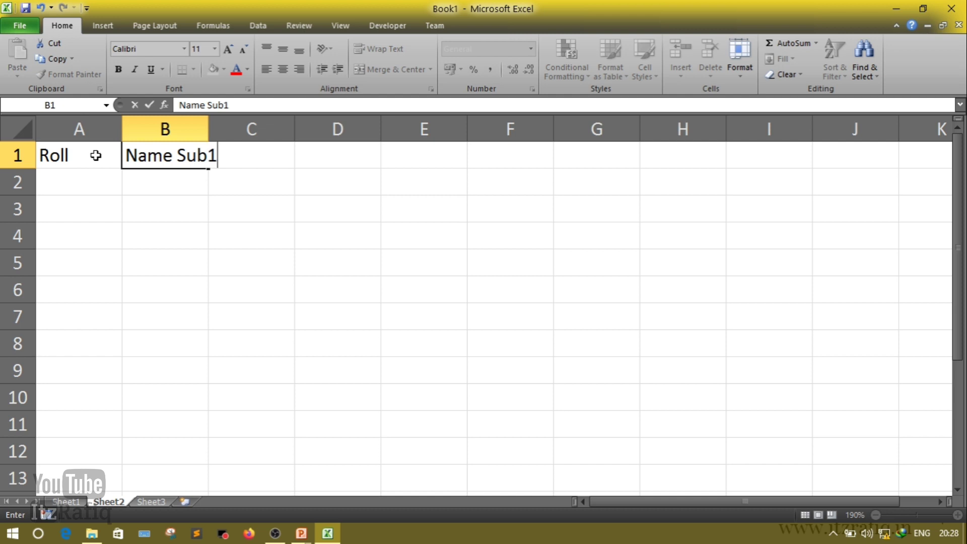
key(Tab)
text(sub)
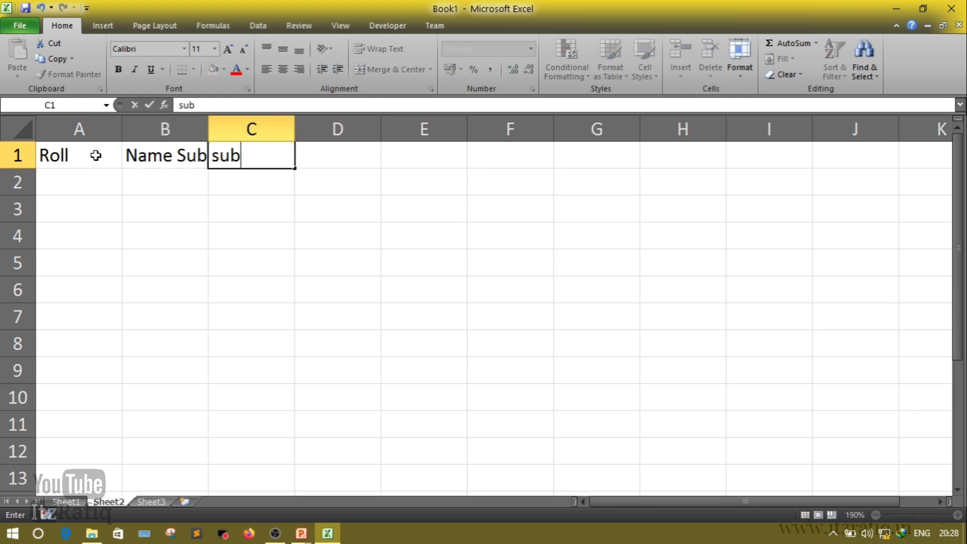
text(23)
key(Tab)
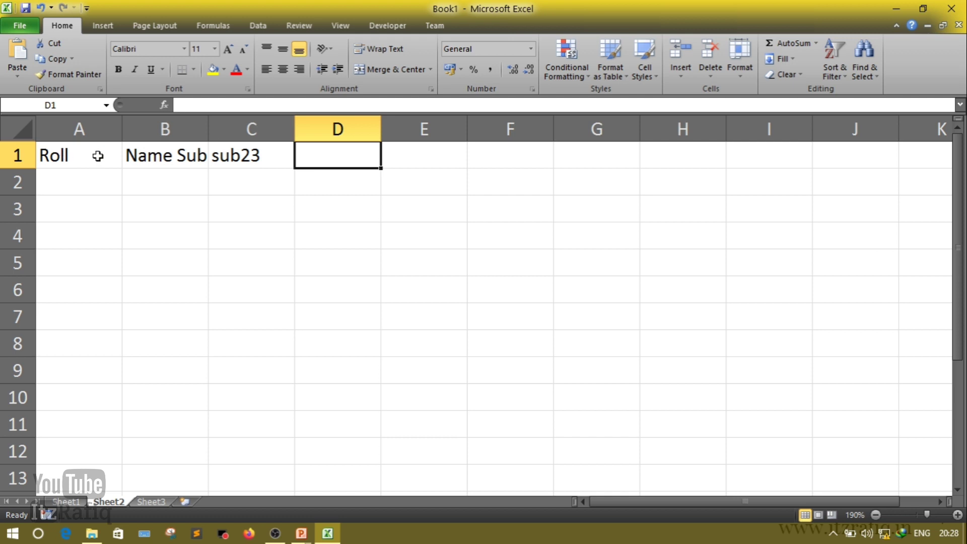
Step: Enter the headings name, s1, s2, s3 and s4 across cells B1 to F1
click(160, 152)
text(name)
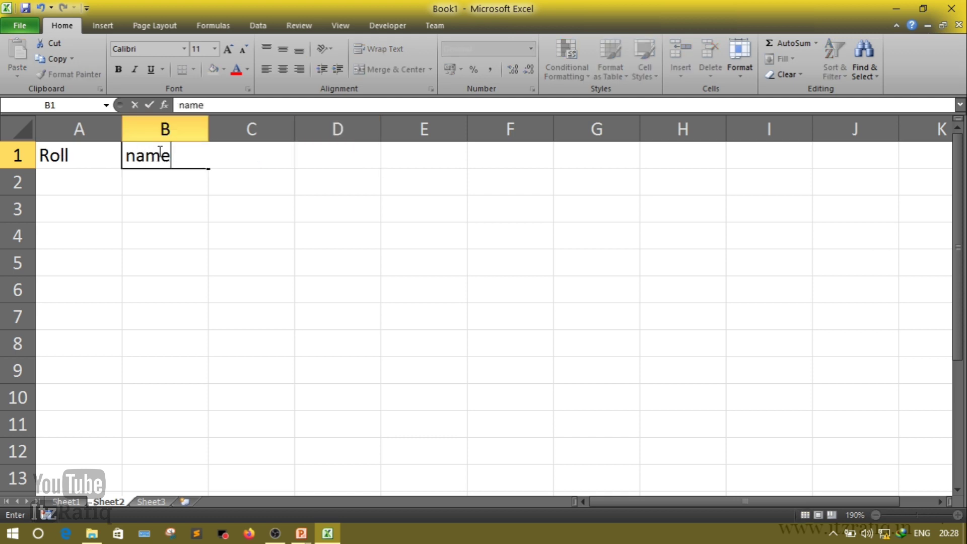
key(Tab)
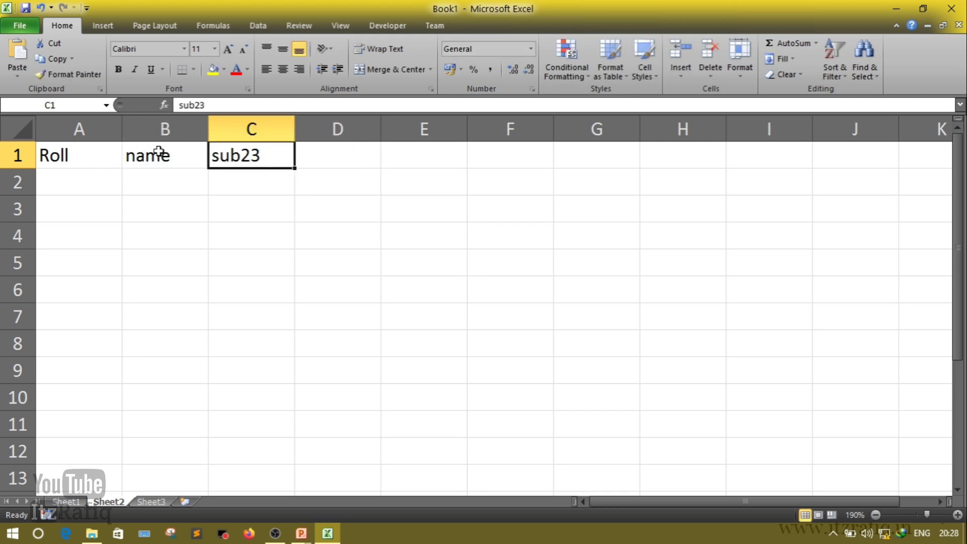
text(s1)
key(Tab)
text(s)
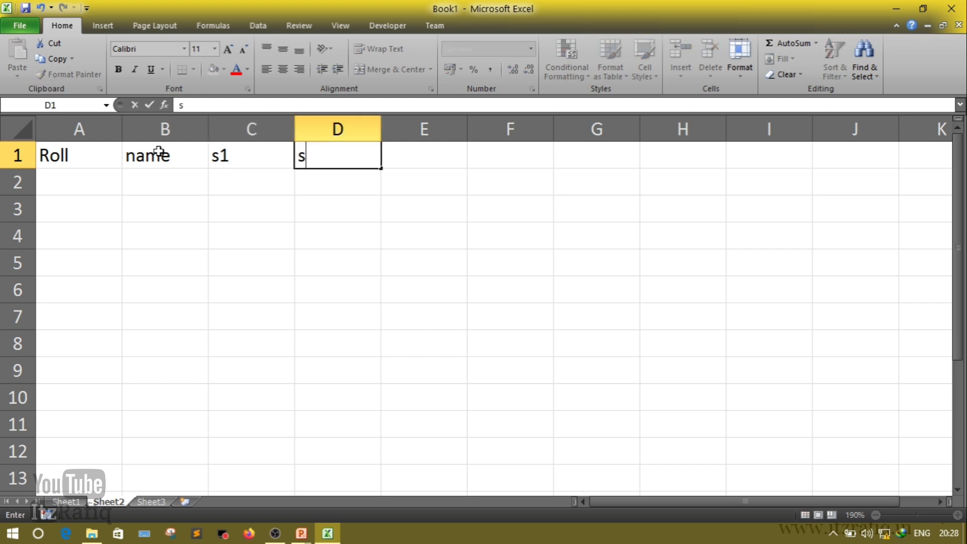
text(2)
key(Tab)
text(s3)
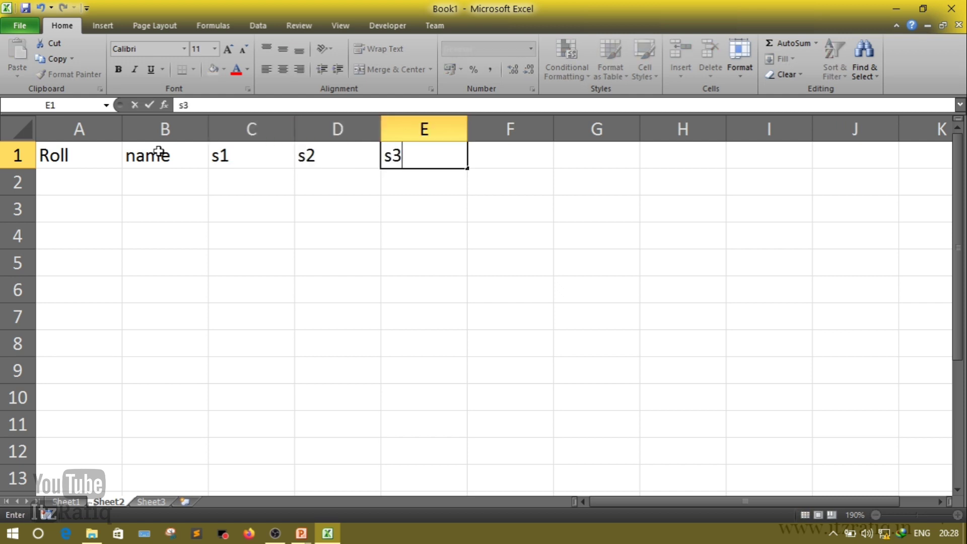
key(Tab)
text(s4)
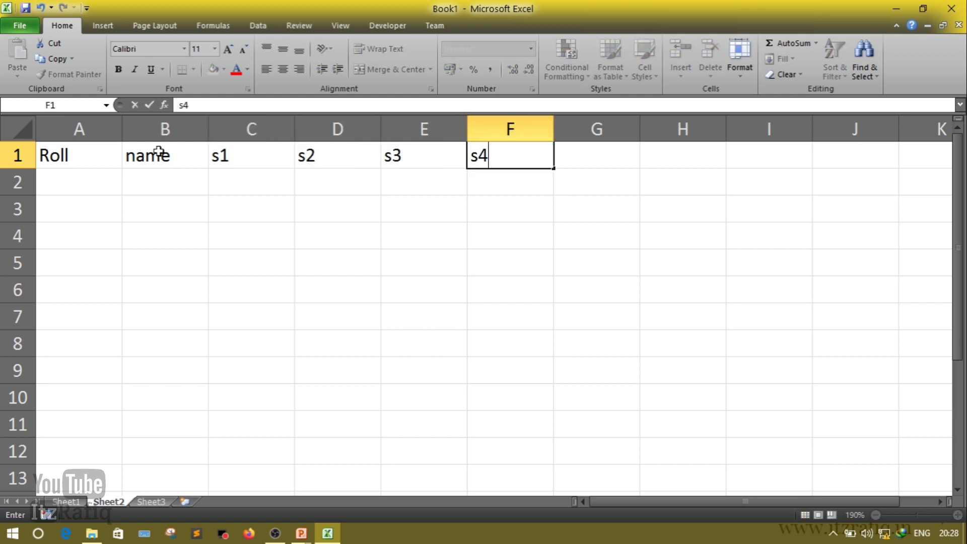
Step: Enter the roll numbers 1, 2 and 3 in A2:A4 and narrow column A
click(74, 179)
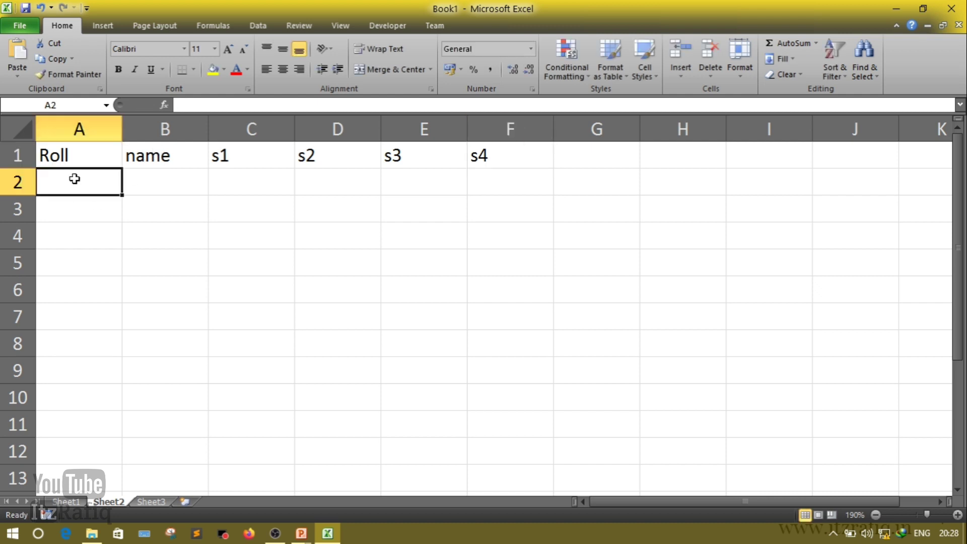
text(1)
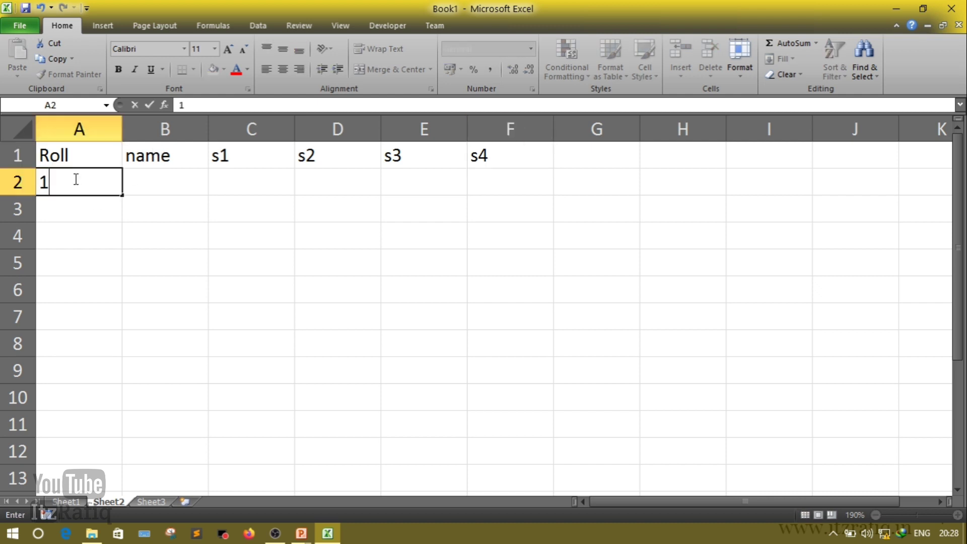
click(75, 205)
text(2)
key(Return)
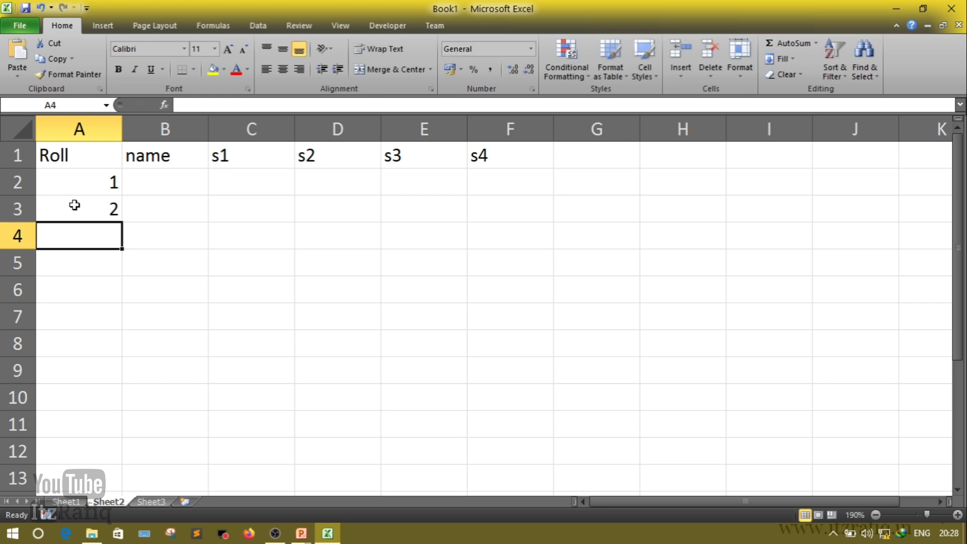
text(3)
click(161, 183)
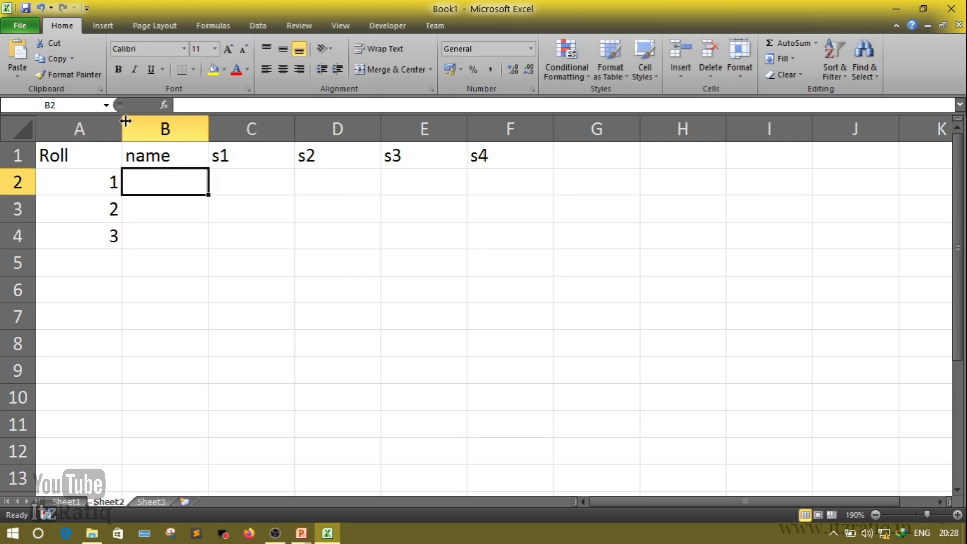
drag(122, 122, 93, 120)
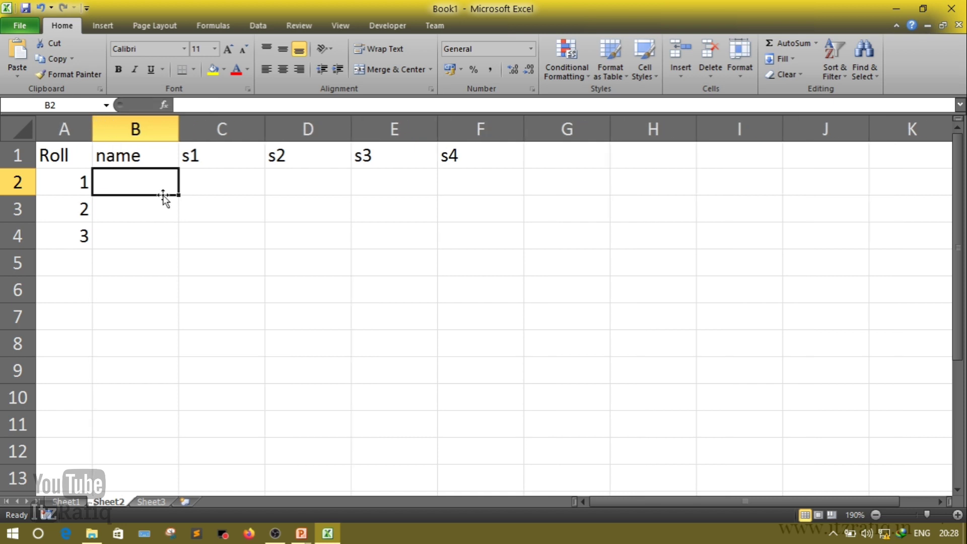
Step: Enter the first student's name in B2, fill the name series down to B4 and widen column B to fit
text(Himas)
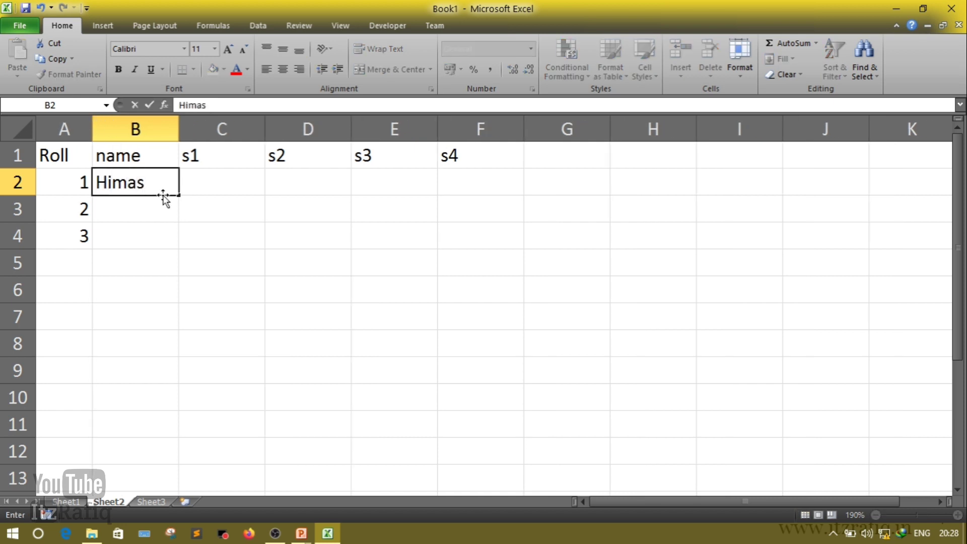
text(hree)
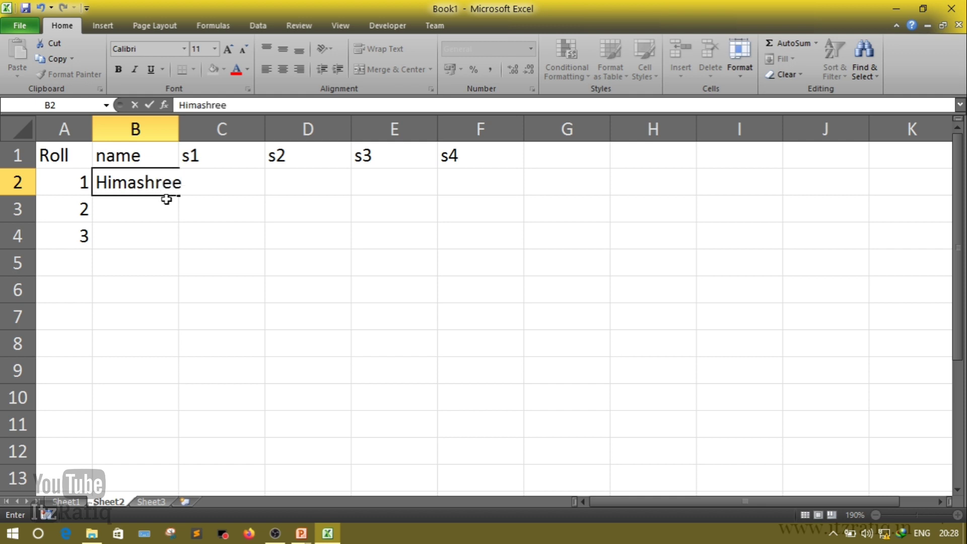
click(183, 233)
click(148, 183)
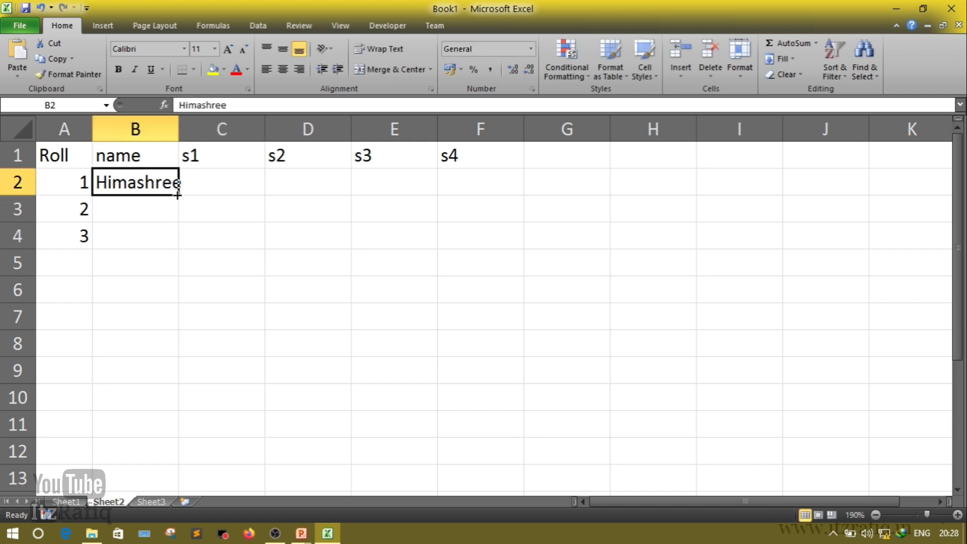
drag(178, 194, 169, 238)
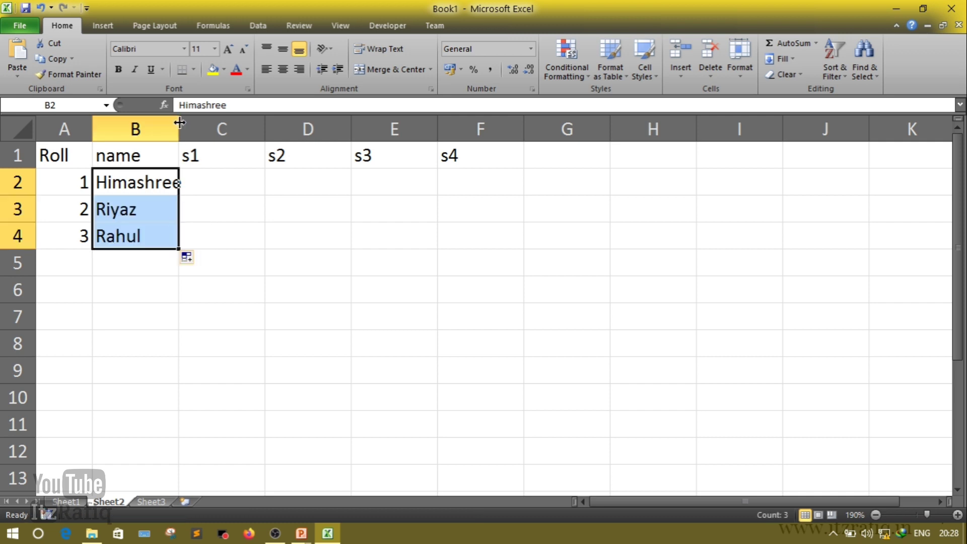
drag(178, 123, 187, 126)
Step: Enter the first student's marks 88, 78 and 85 in cells C2 to E2
click(249, 184)
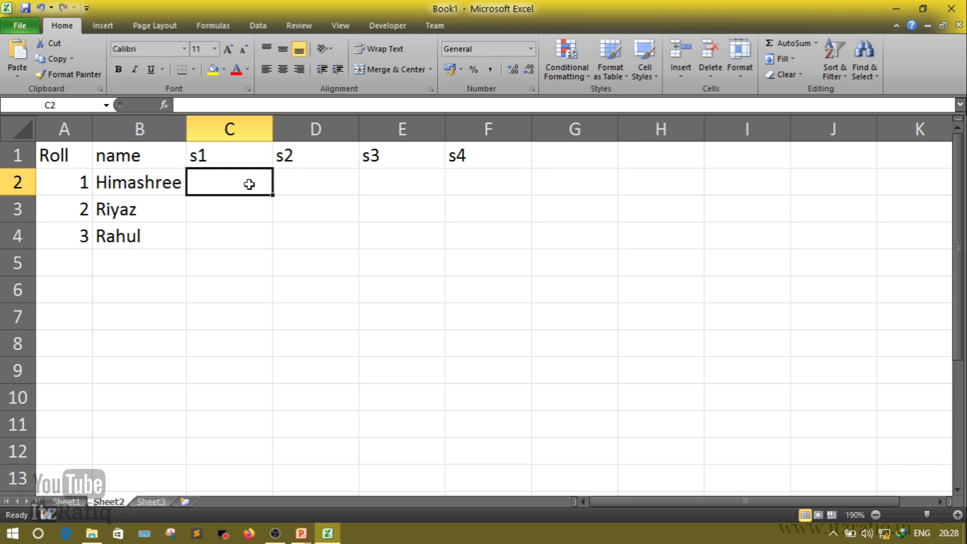
text(88)
key(Tab)
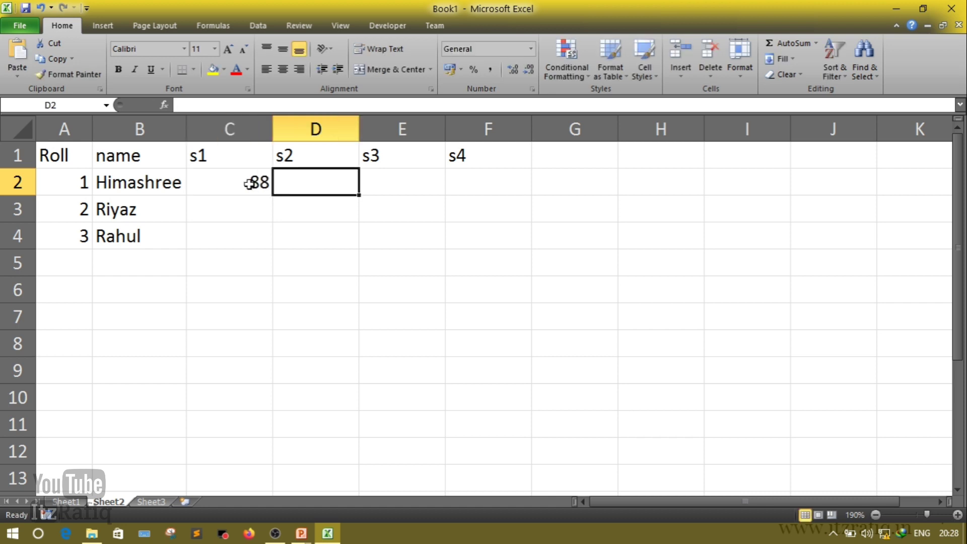
text(78)
key(Tab)
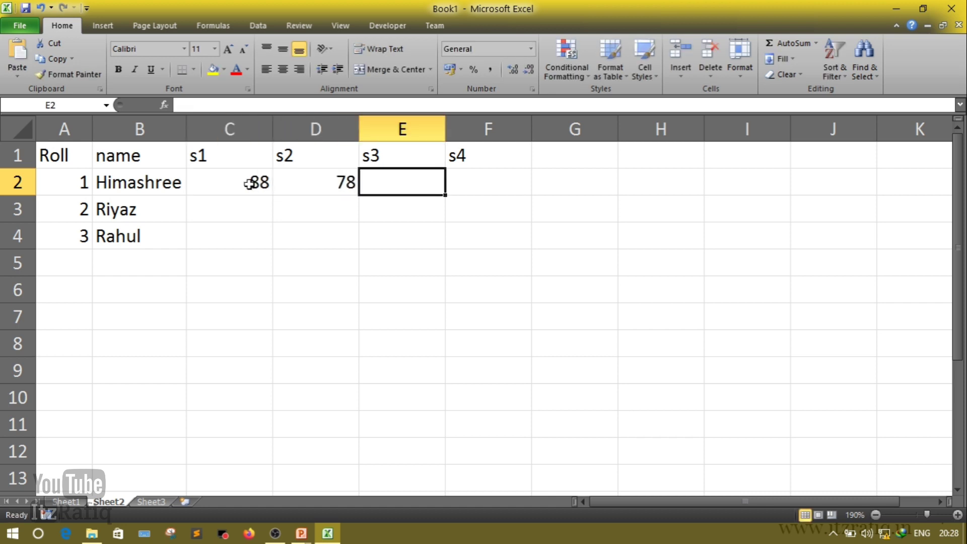
text(85)
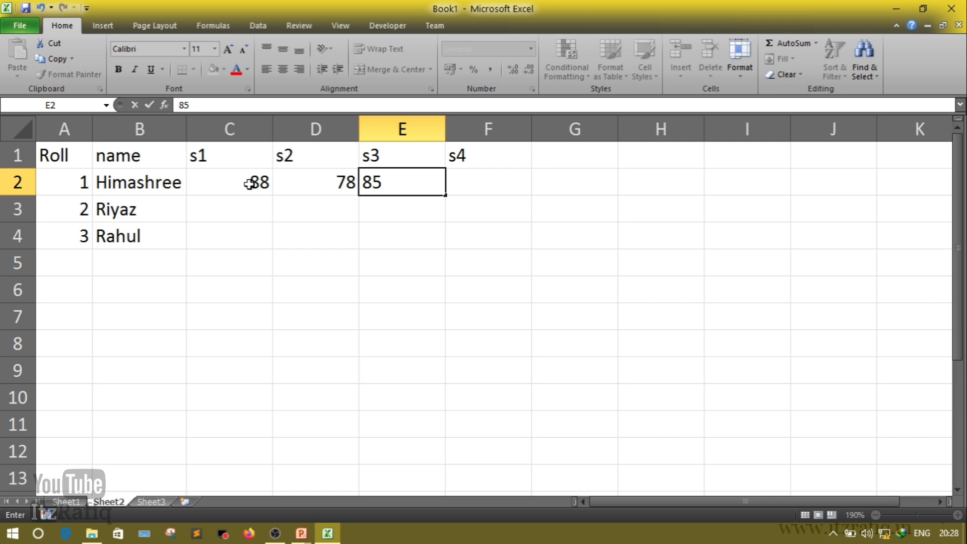
key(Return)
Step: Enter the second student's marks 55, 45 and 33 in cells C3 to E3
key(Left)
key(Left)
text(55)
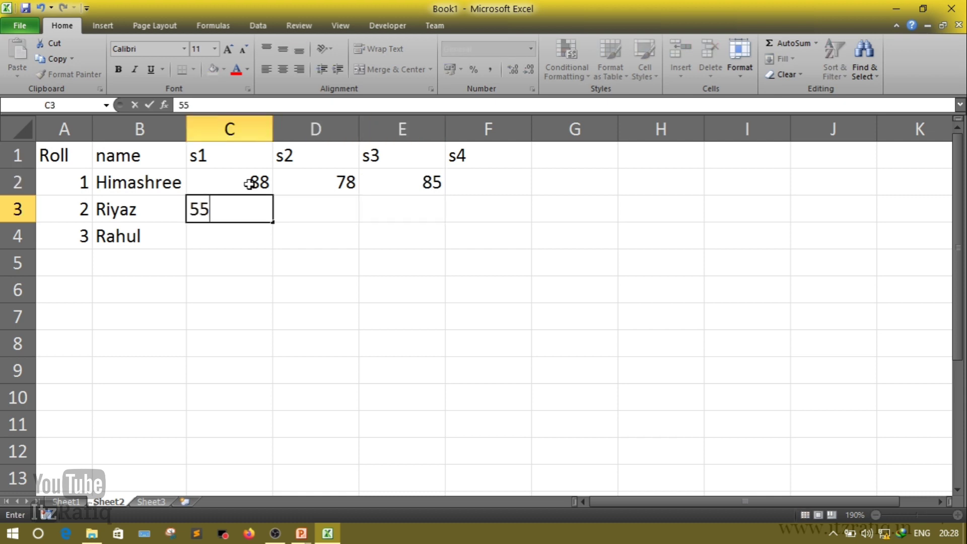
key(Tab)
text(45)
key(Tab)
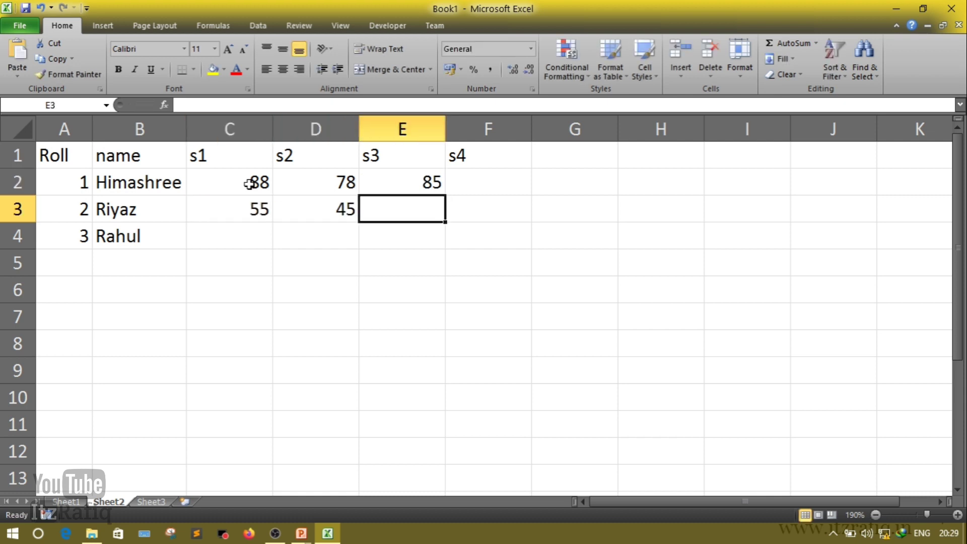
text(33)
key(Return)
Step: Enter the third student's marks 24, 33 and 21 in cells C4 to E4
key(Left)
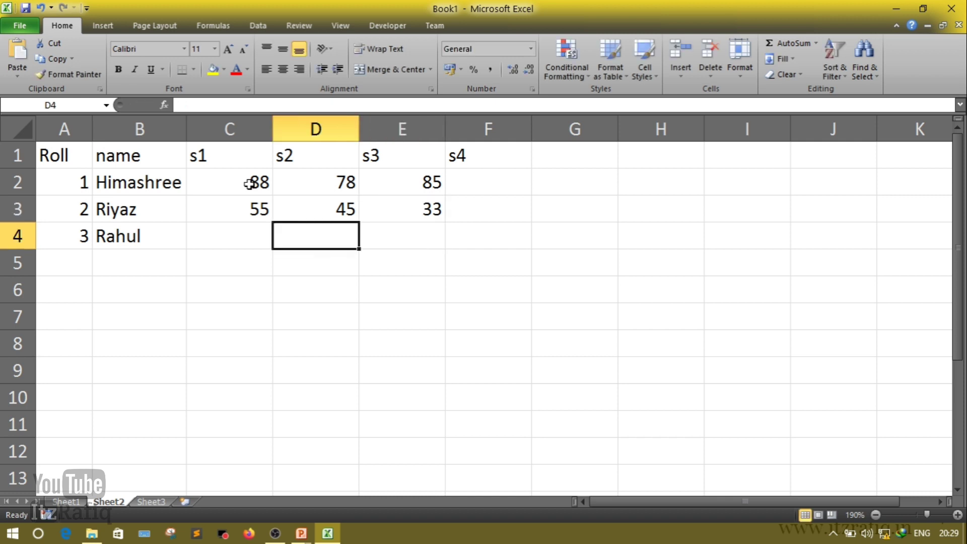
key(Left)
text(24)
key(Tab)
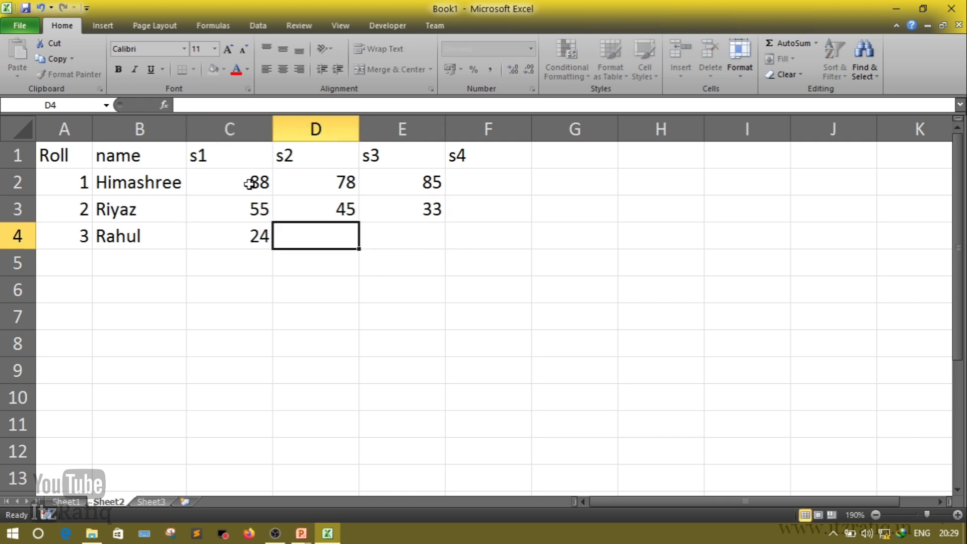
text(33)
key(Tab)
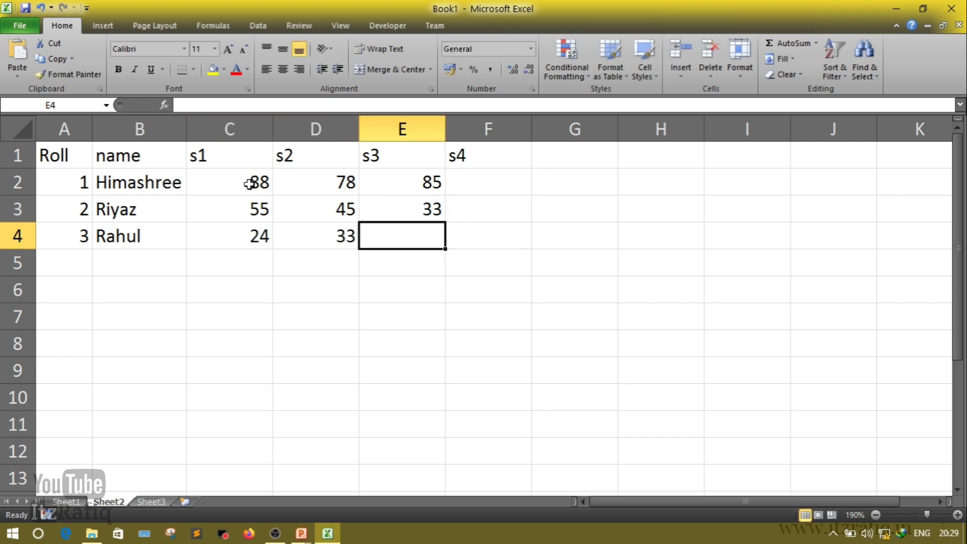
text(21)
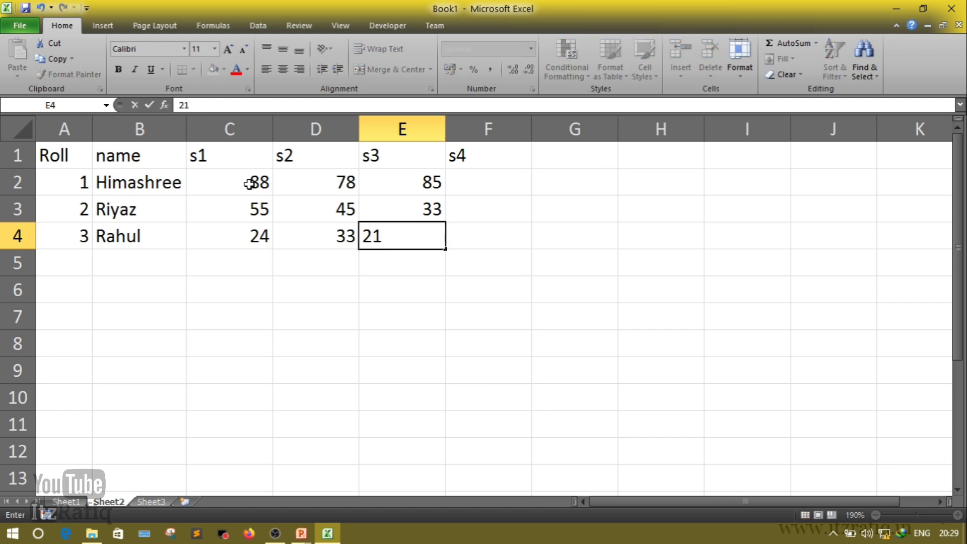
key(Tab)
Step: Enter the s4 marks 88, 34 and 42 for the three students in cells F2 to F4
key(Up)
key(Up)
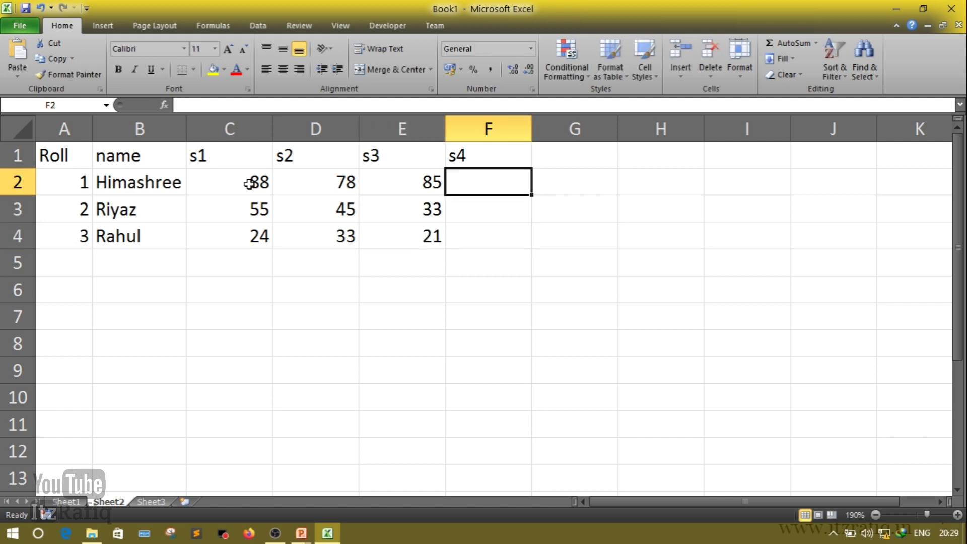
text(88)
key(Return)
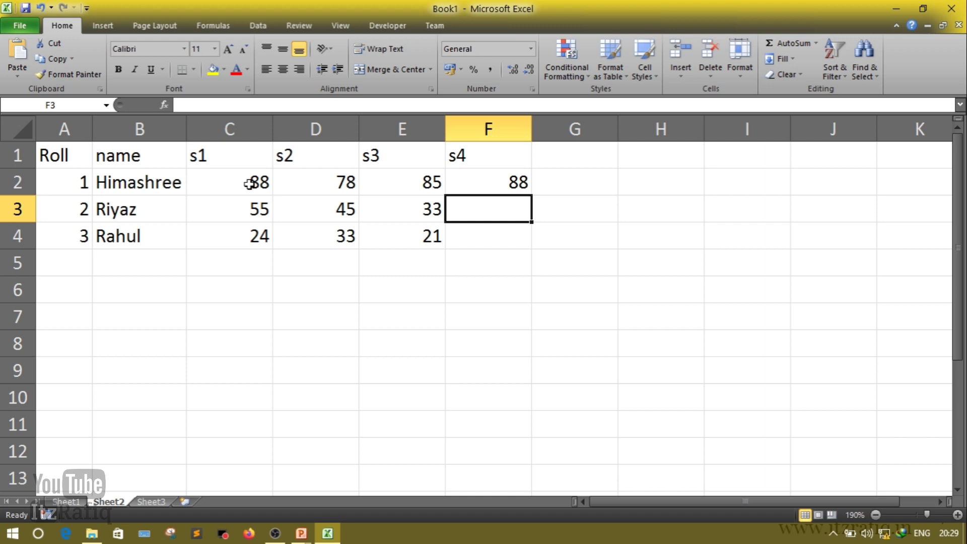
text(34)
key(Return)
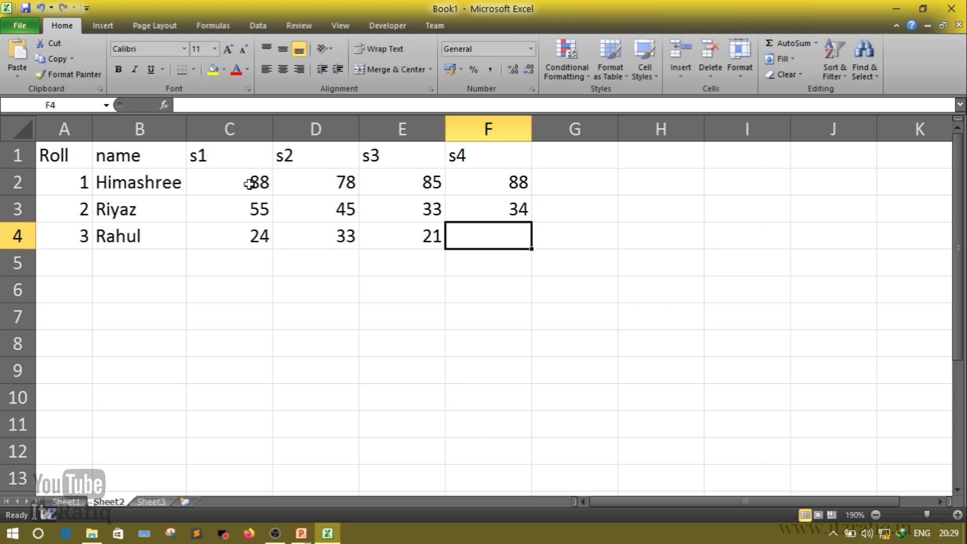
text(42)
key(Up)
Step: Add the header "total" in cell G1 and begin a formula in G2
key(Up)
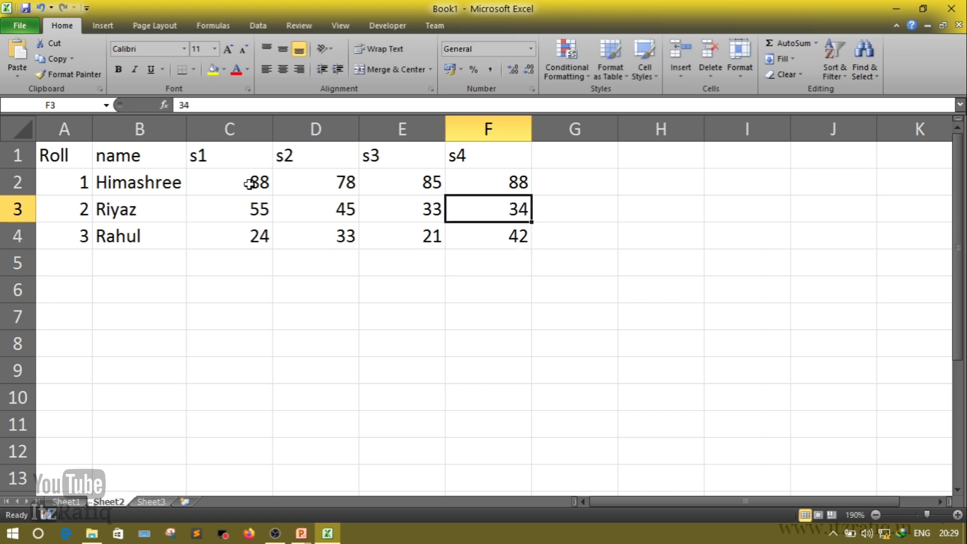
key(Right)
key(Up)
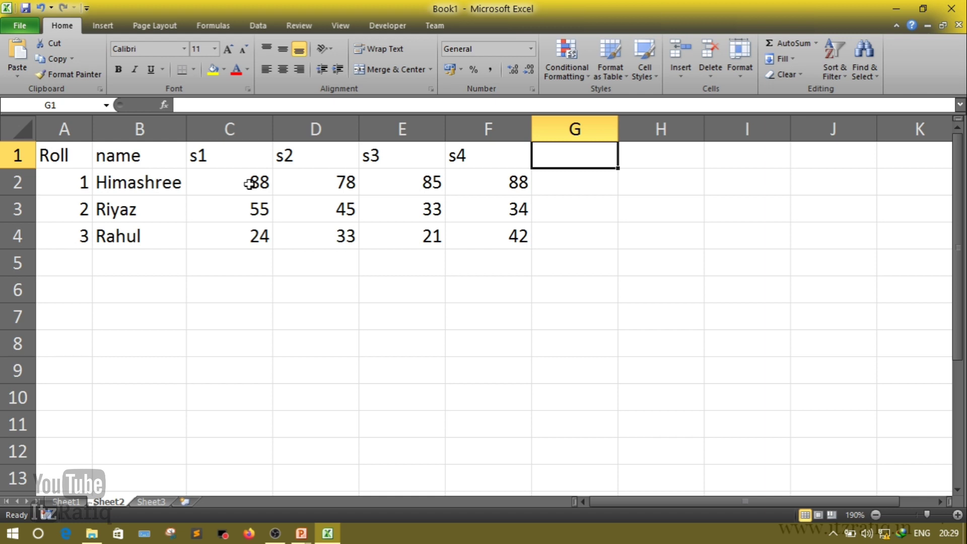
text(tota)
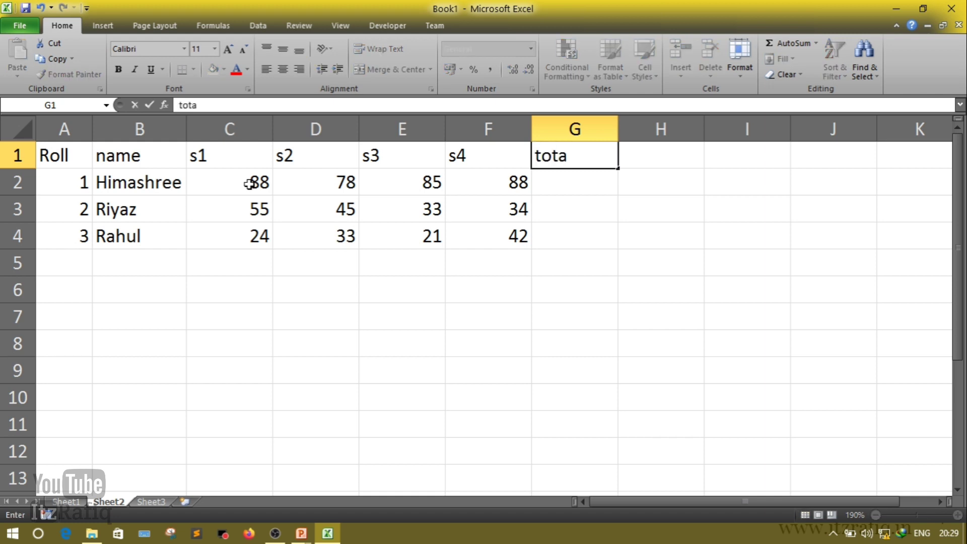
text(l)
key(Return)
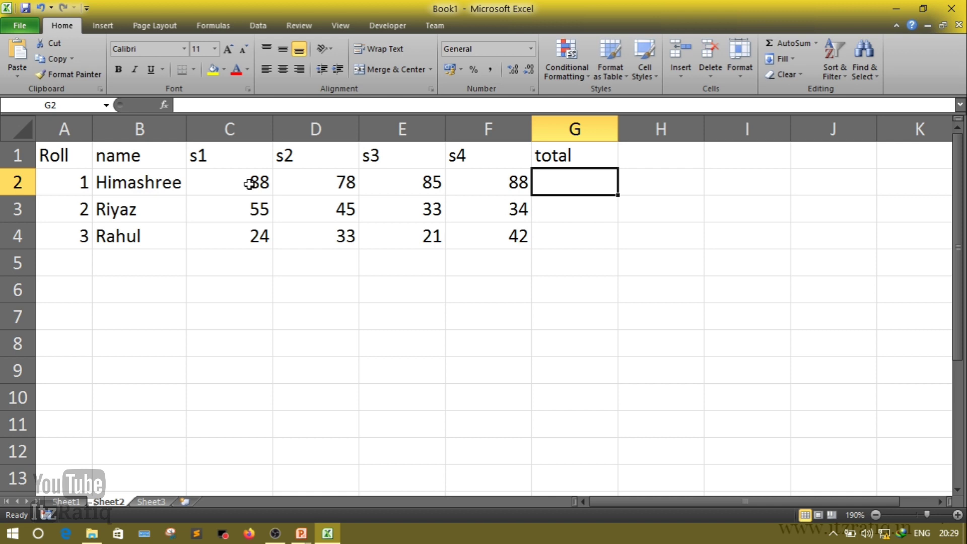
text(=)
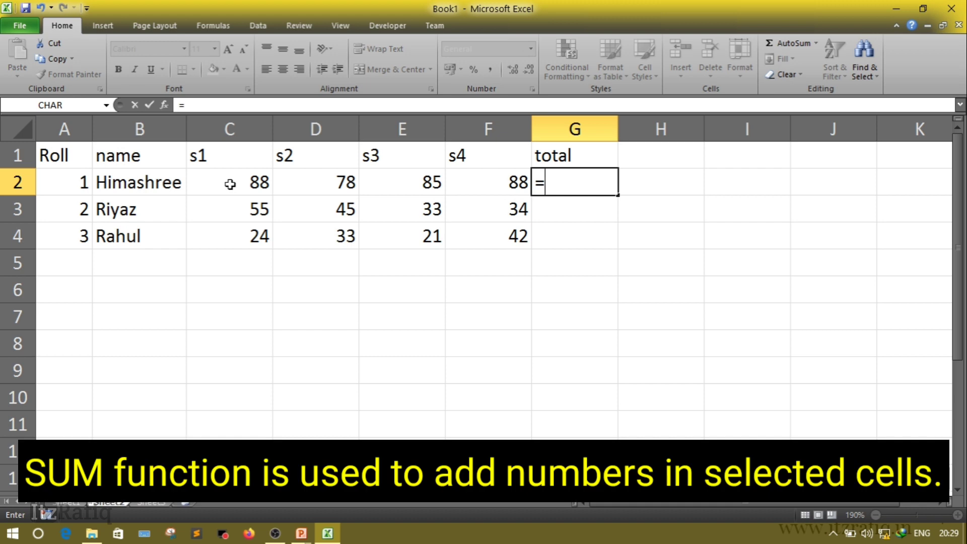
click(226, 182)
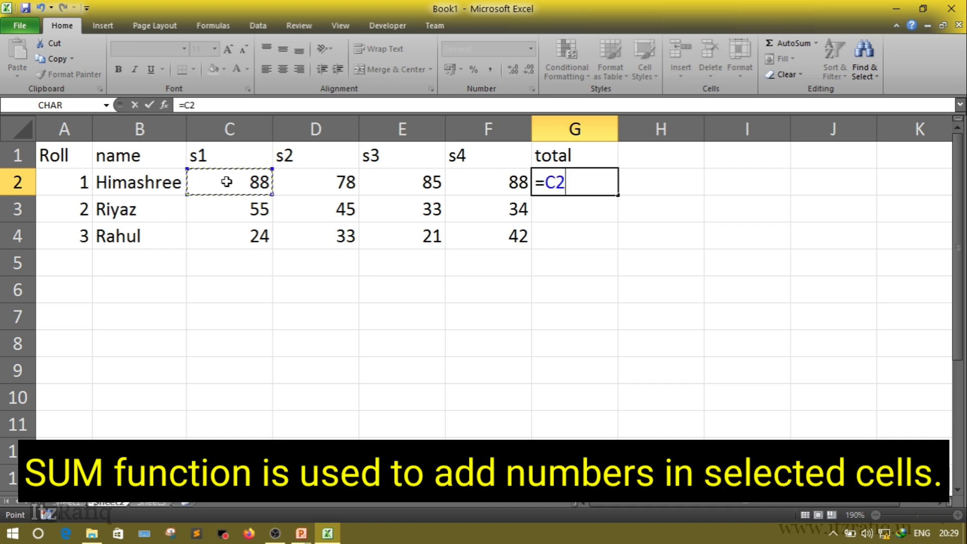
text(:)
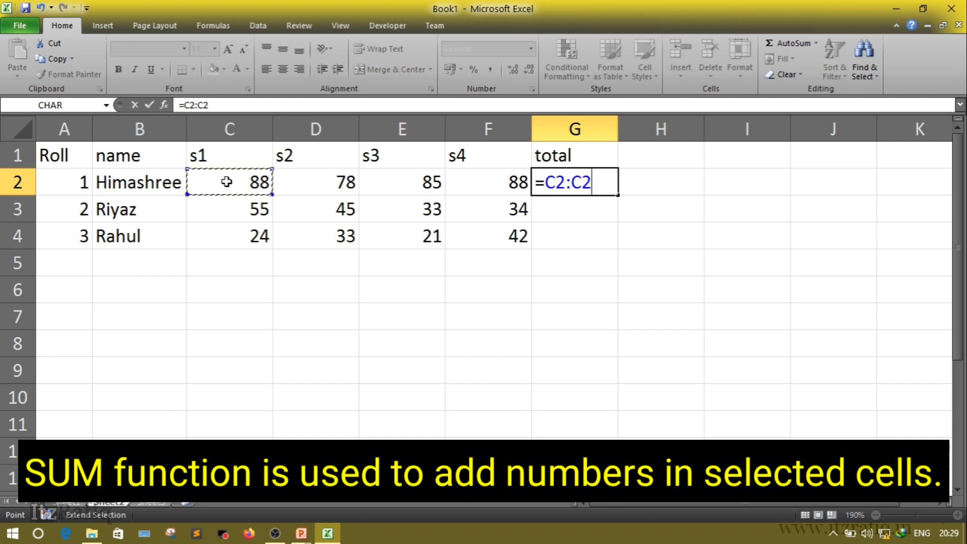
key(BackSpace)
key(BackSpace)
key(BackSpace)
key(BackSpace)
Step: Complete the formula in G2 as =SUM(C2:F2) to total the first student's marks
text(s)
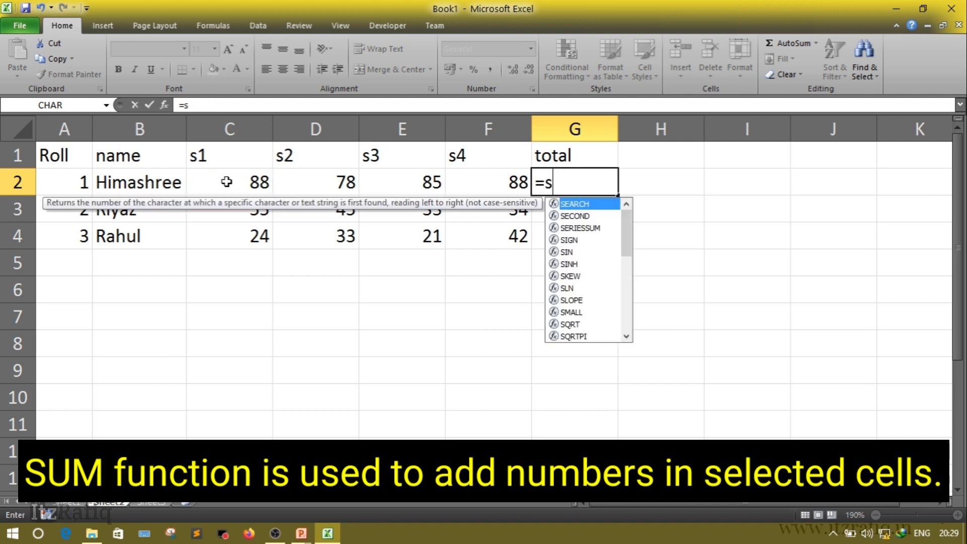
text(um()
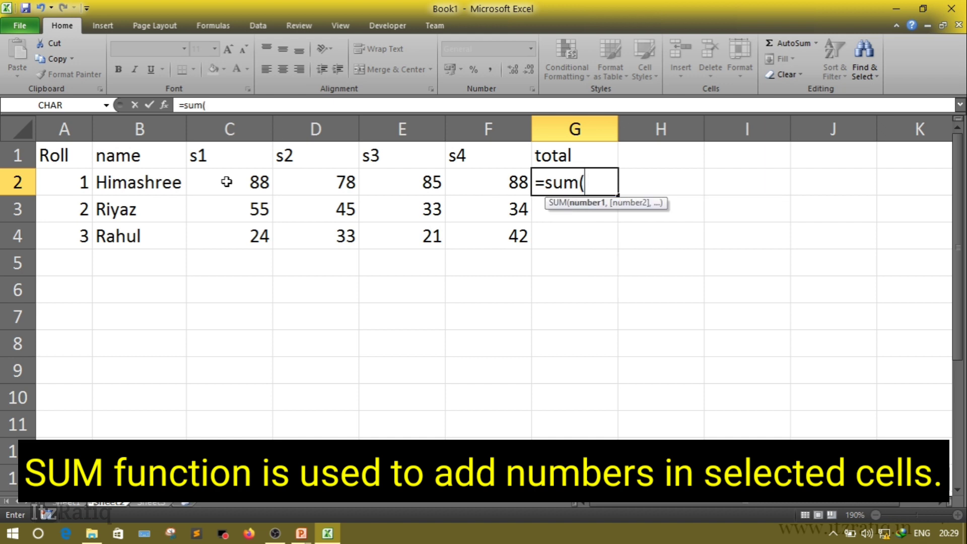
click(227, 182)
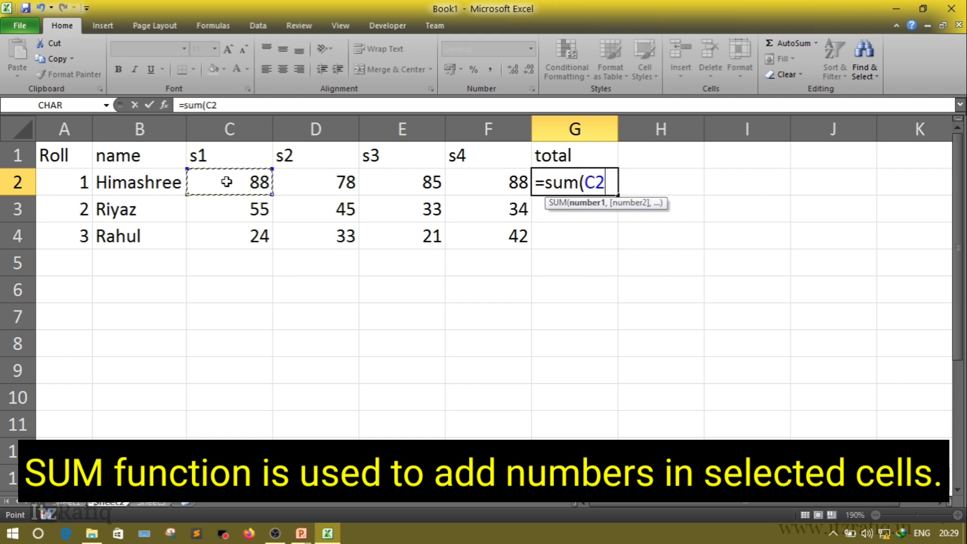
key(F8)
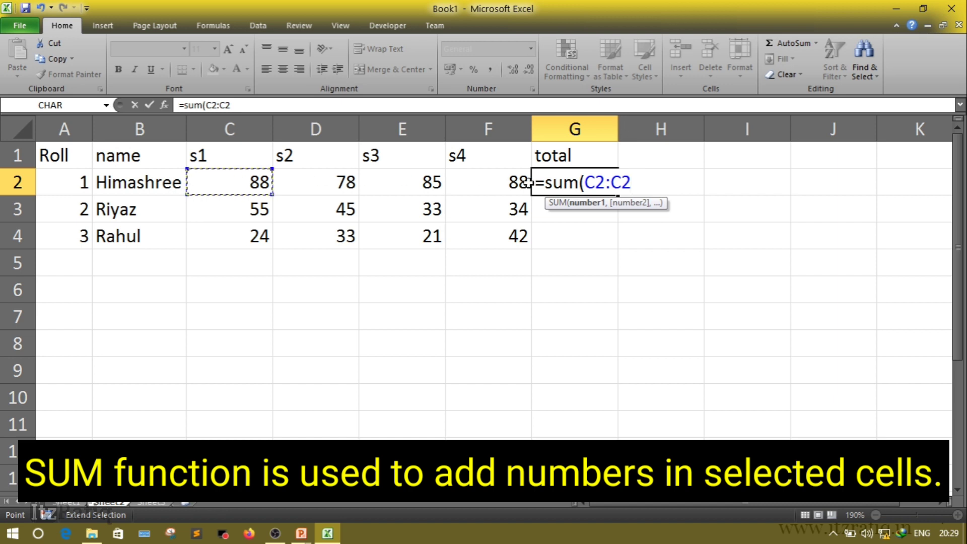
click(481, 183)
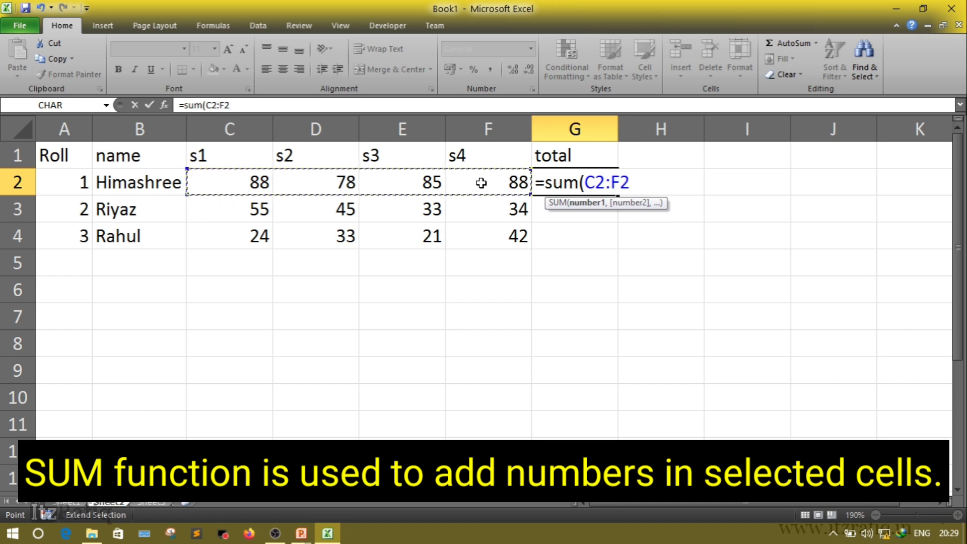
text())
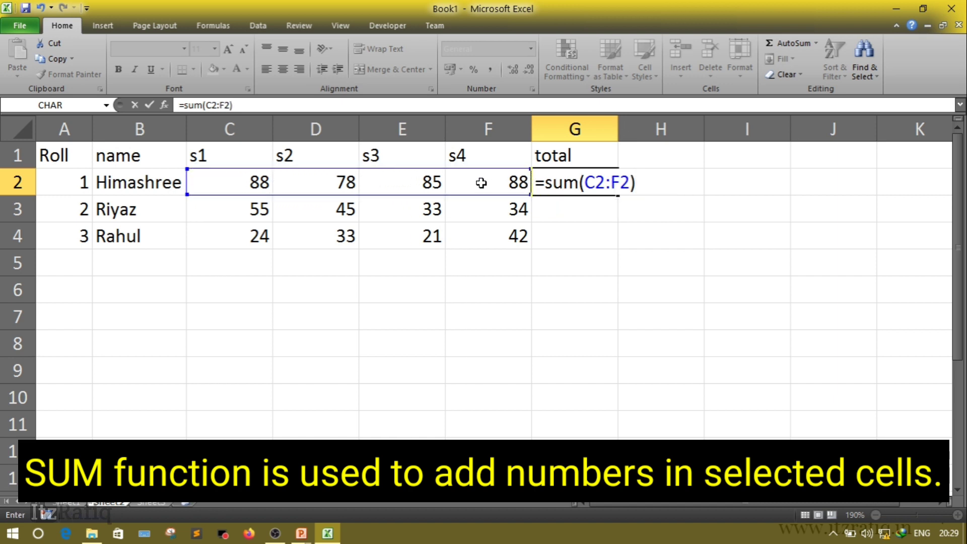
key(Return)
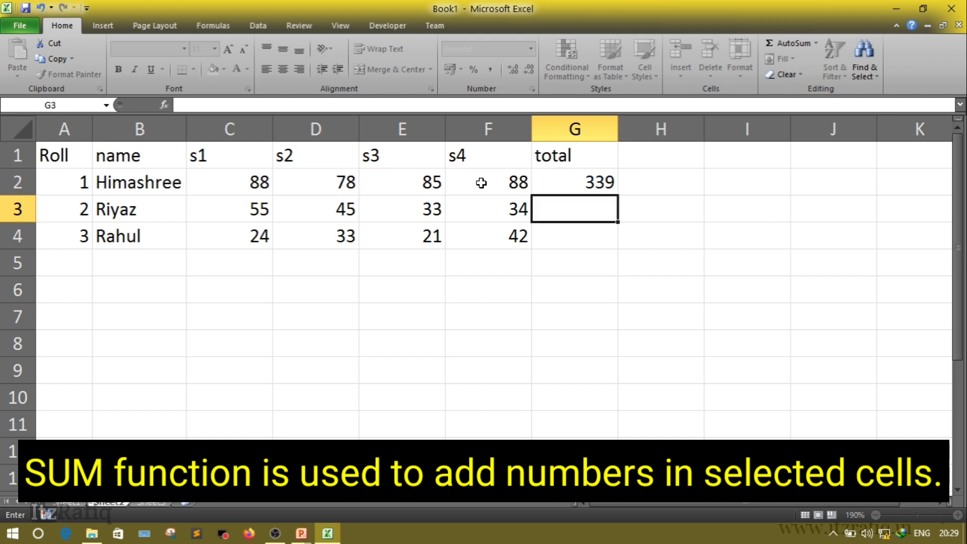
click(556, 185)
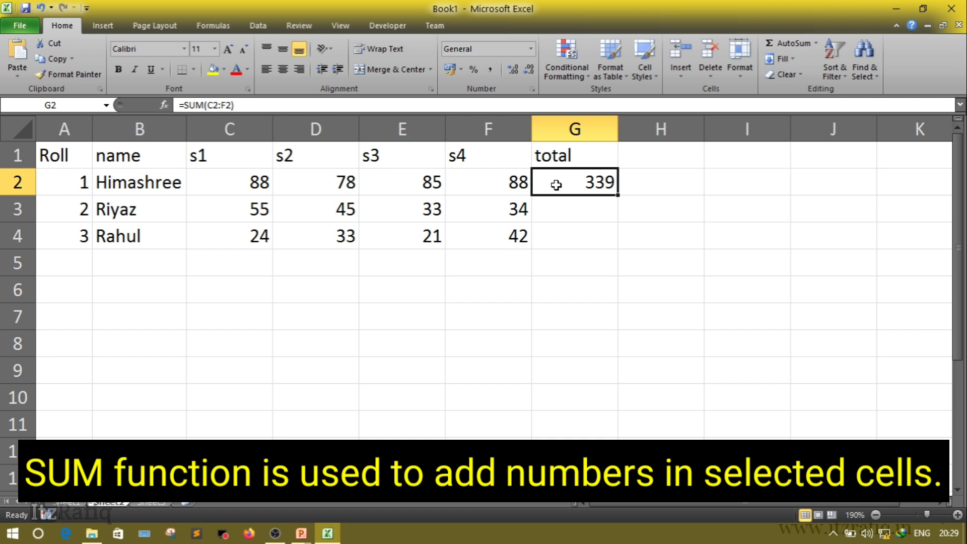
Step: Switch to the running PowerPoint slide show, reveal AVERAGE on the Basic function slide, and return to the Excel workbook
click(302, 533)
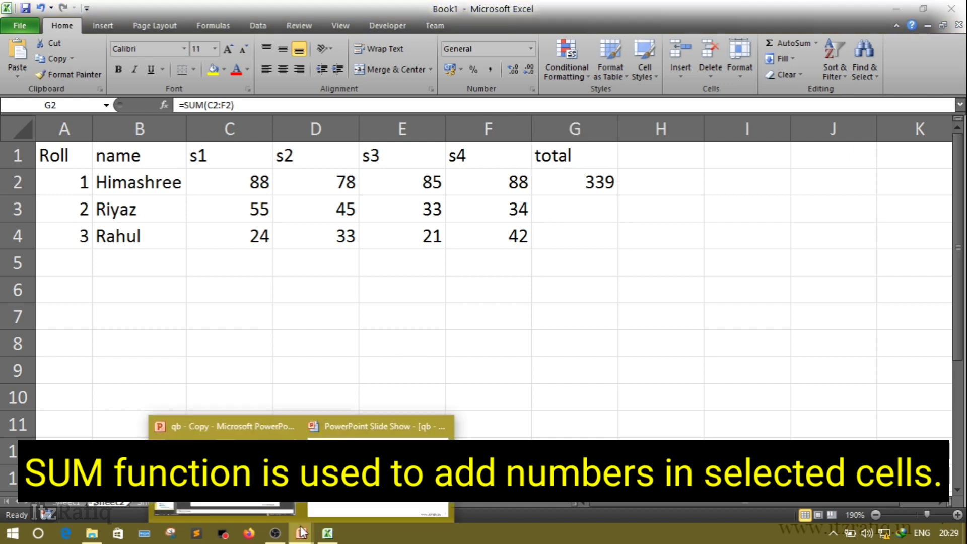
click(257, 474)
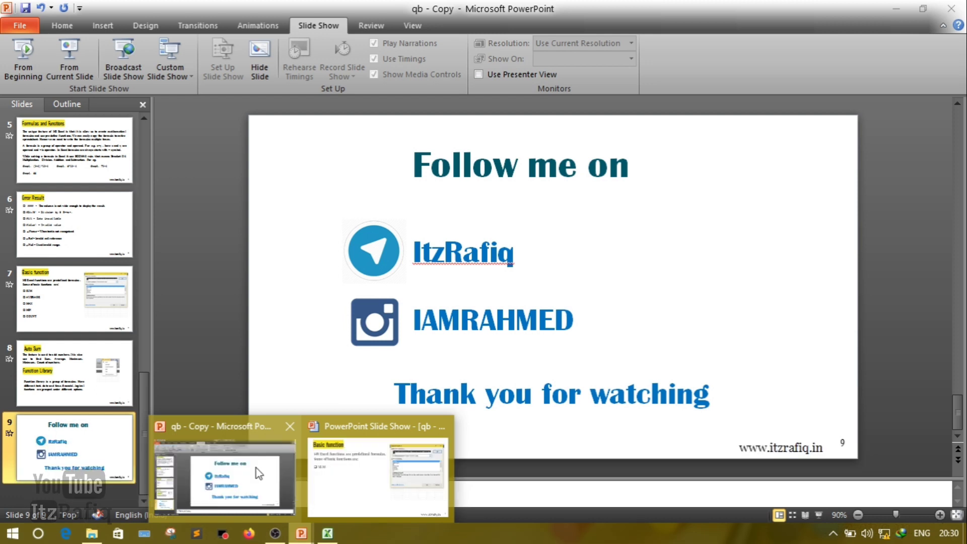
mouse_move(298, 538)
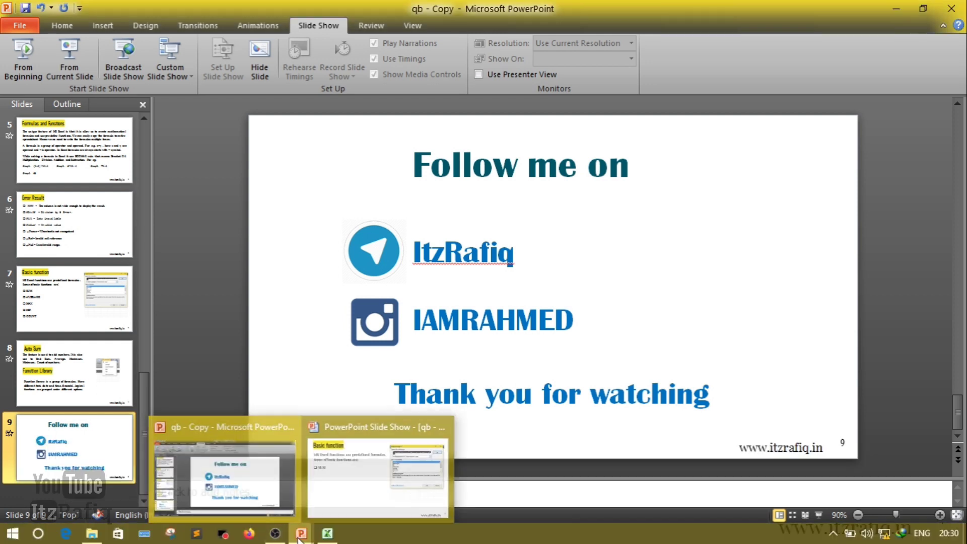
click(416, 474)
key(Right)
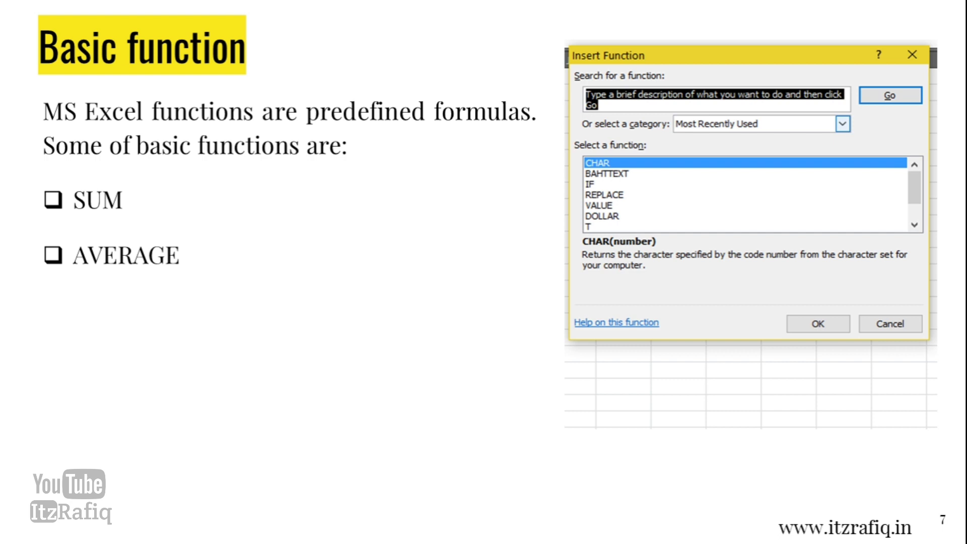
key(alt+Tab)
key(Tab)
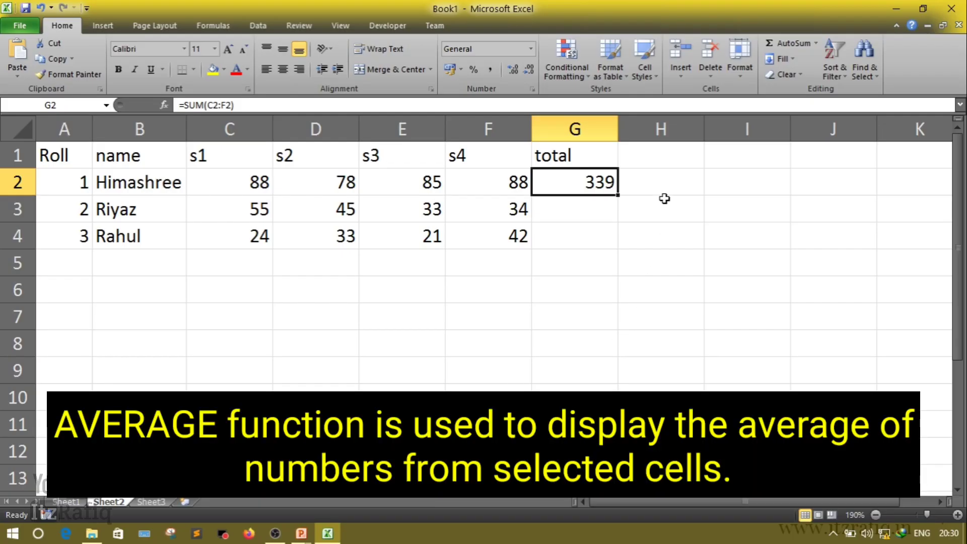
Step: Enter =AVERAGE(C2:F2) in cell H2 to average the first student's marks
click(664, 184)
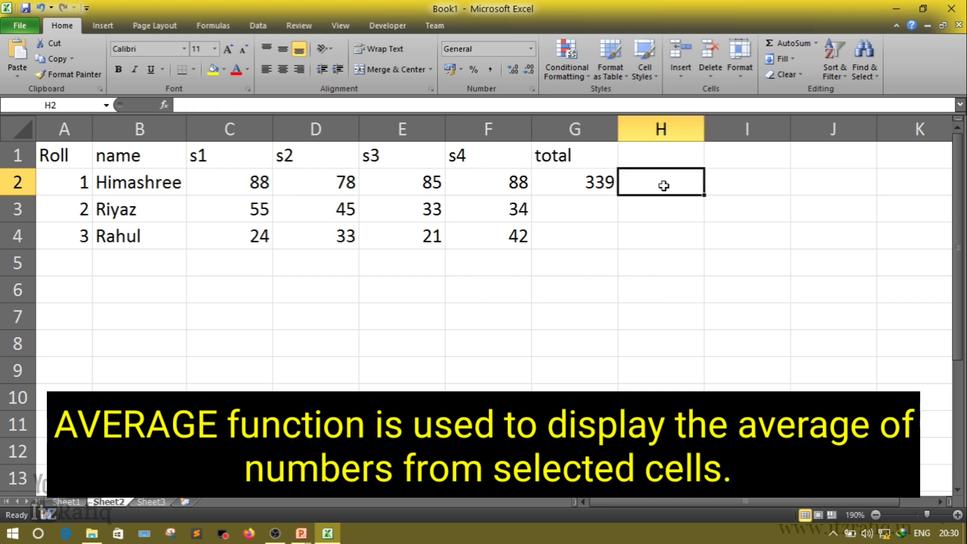
text(=)
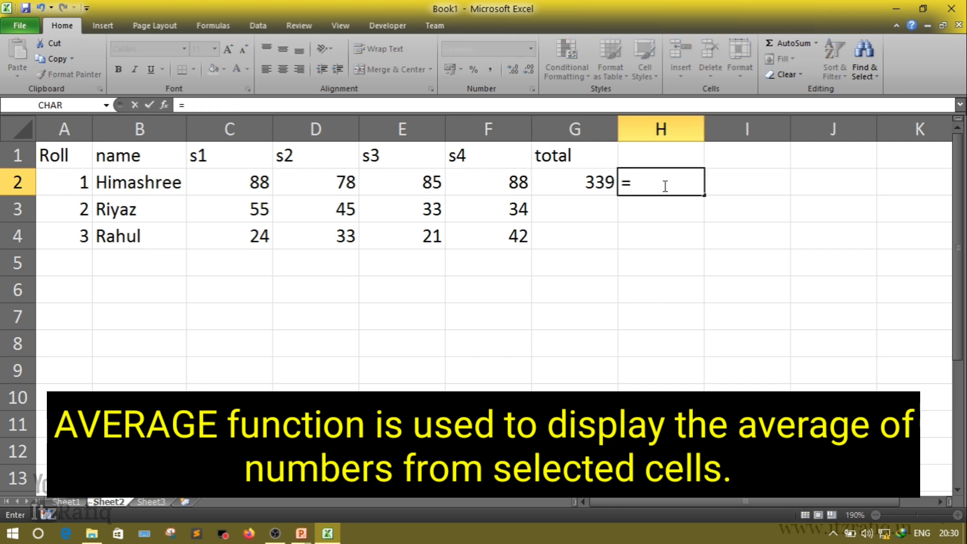
text(averege)
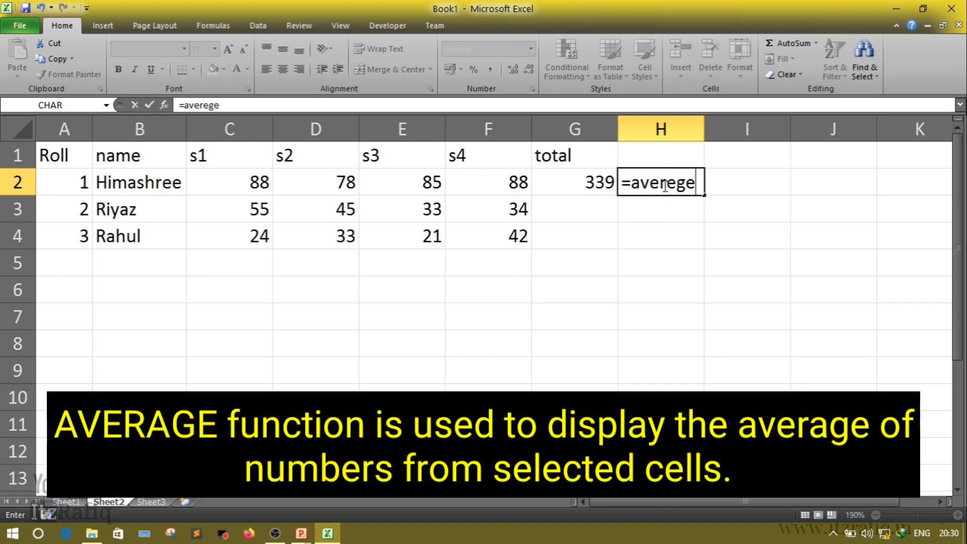
key(BackSpace)
key(BackSpace)
key(BackSpace)
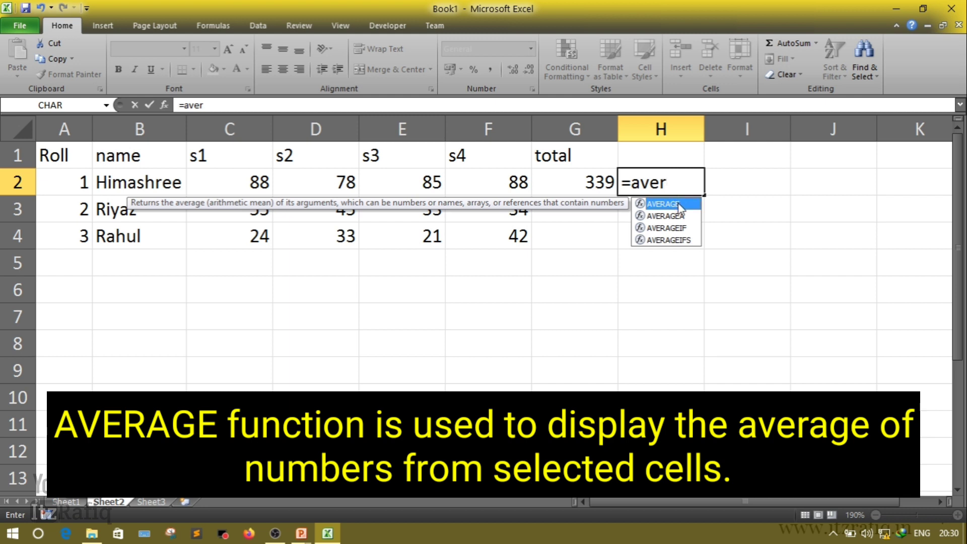
double_click(680, 204)
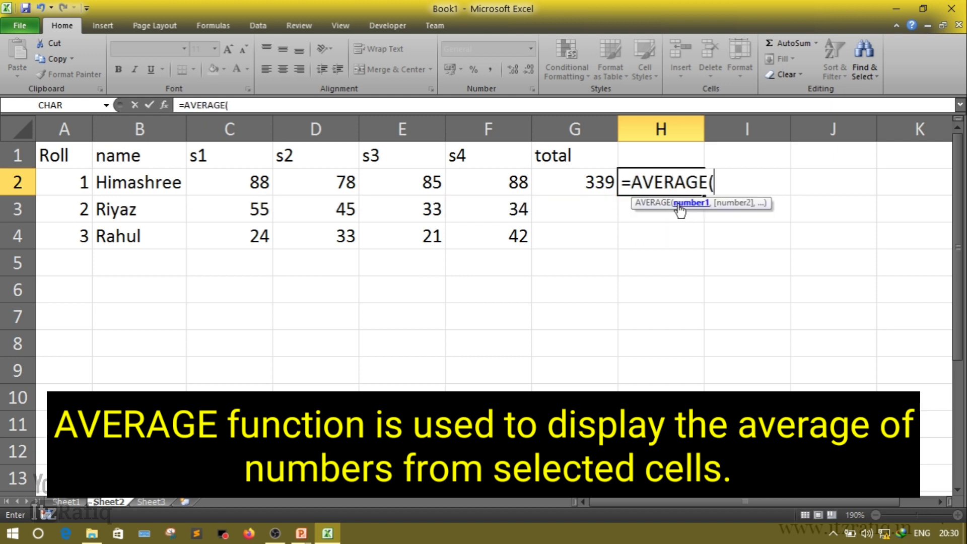
click(217, 187)
key(F8)
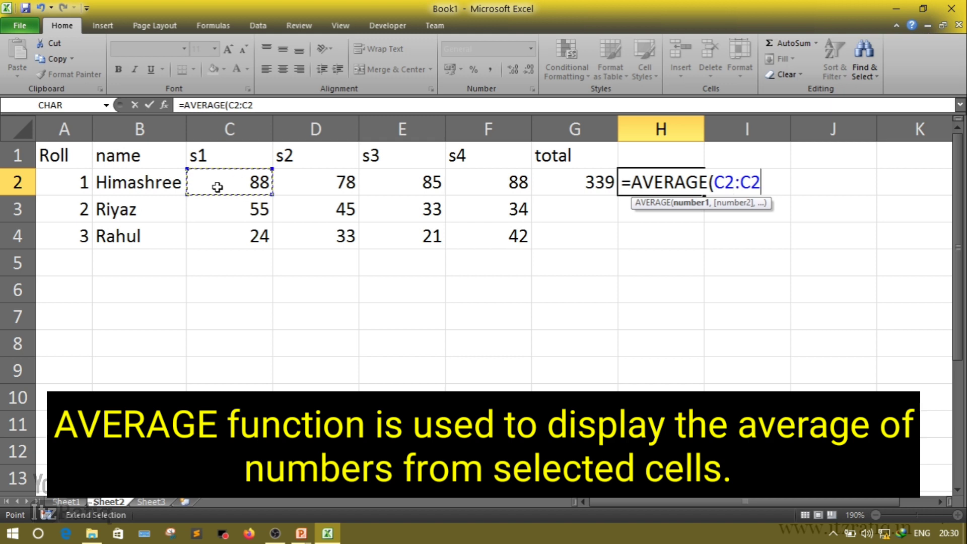
click(503, 180)
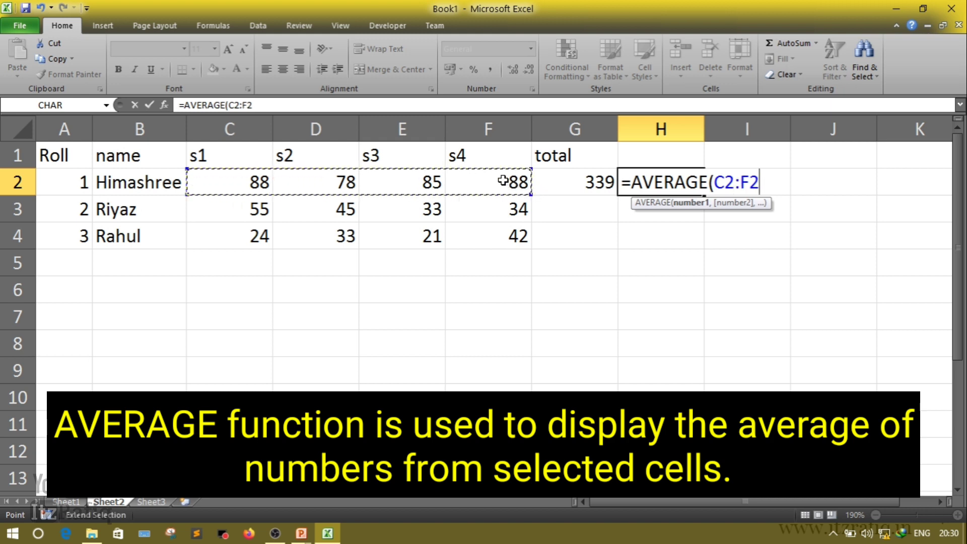
text())
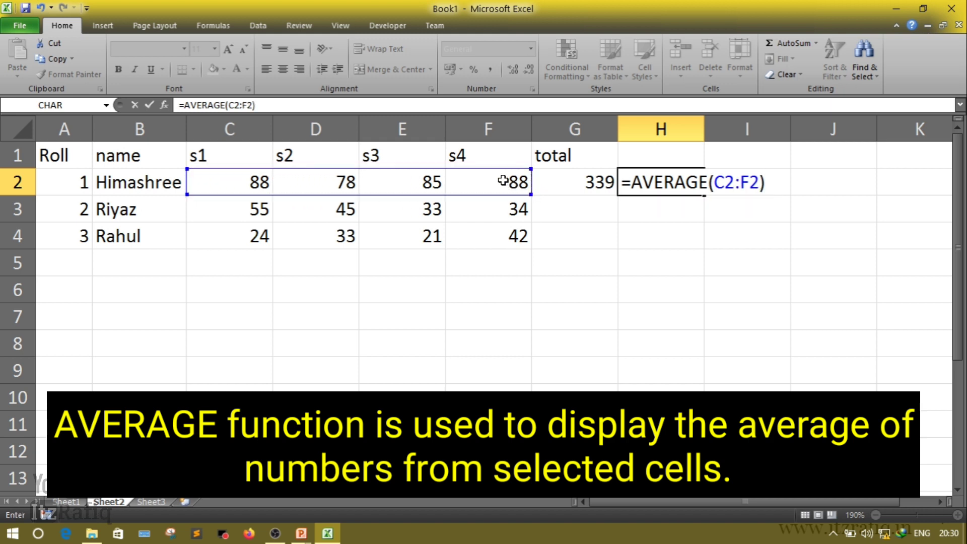
key(Return)
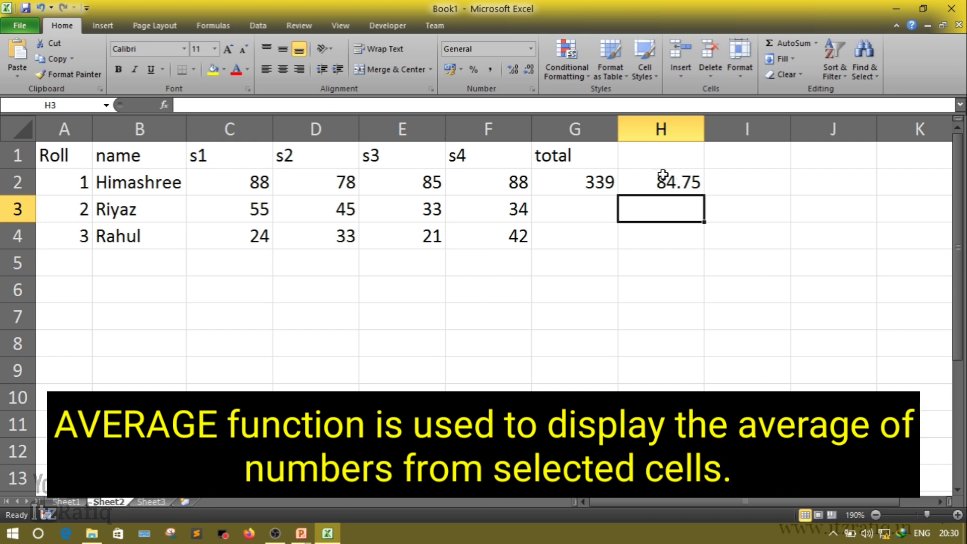
click(644, 180)
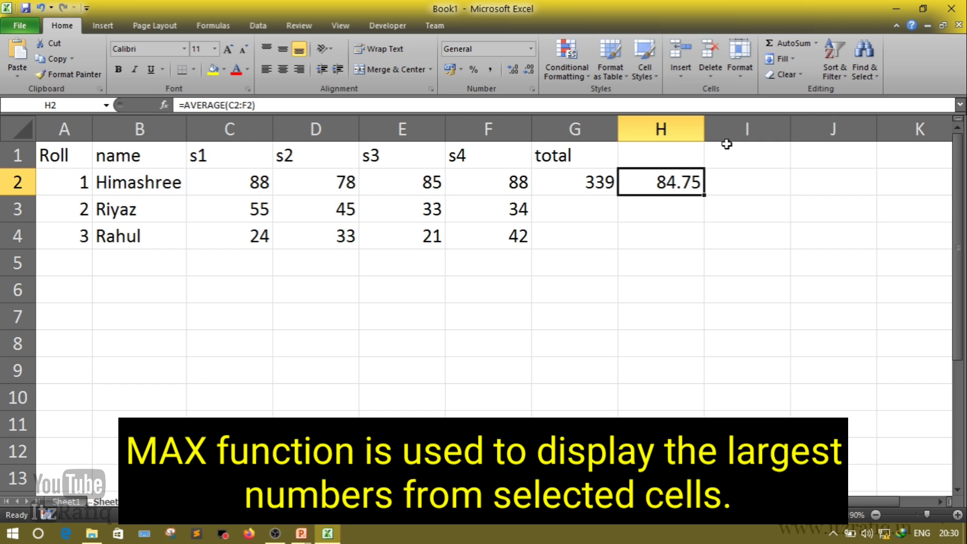
click(751, 186)
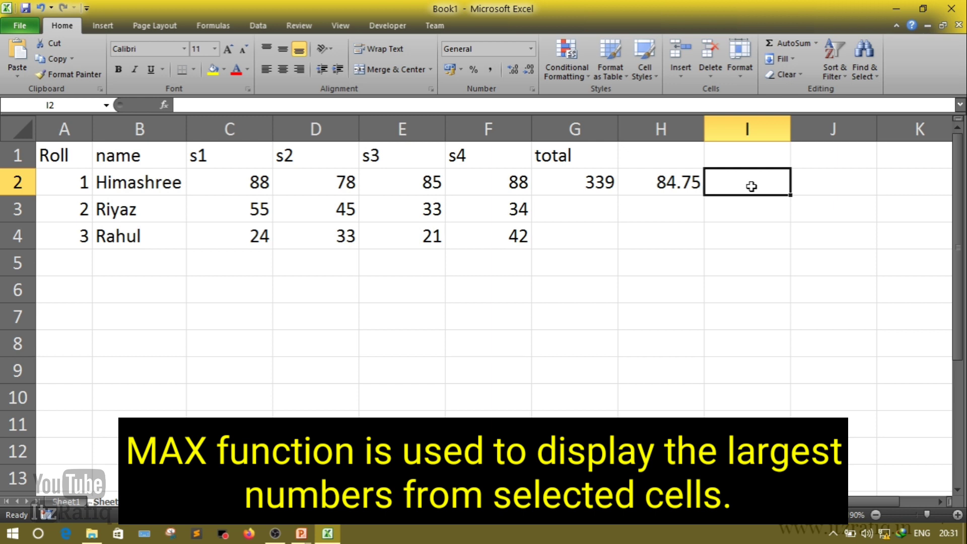
text(=max)
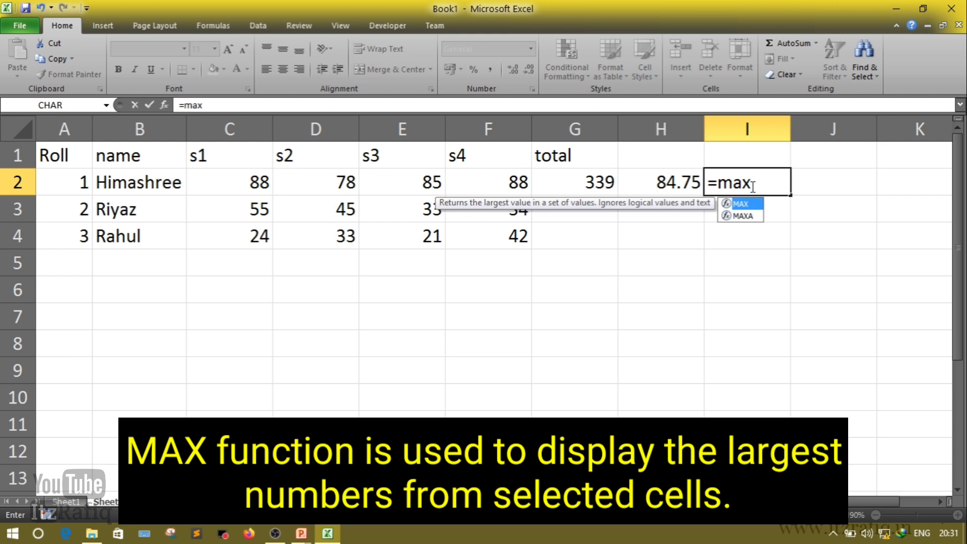
click(240, 186)
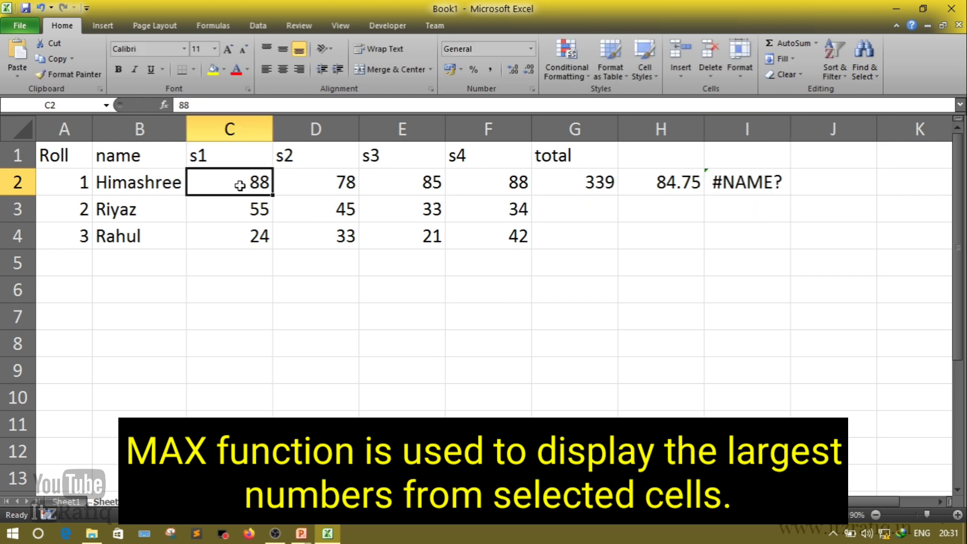
Step: Enter =MAX(C2:F2) in cell I2 to find the first student's highest mark
click(739, 180)
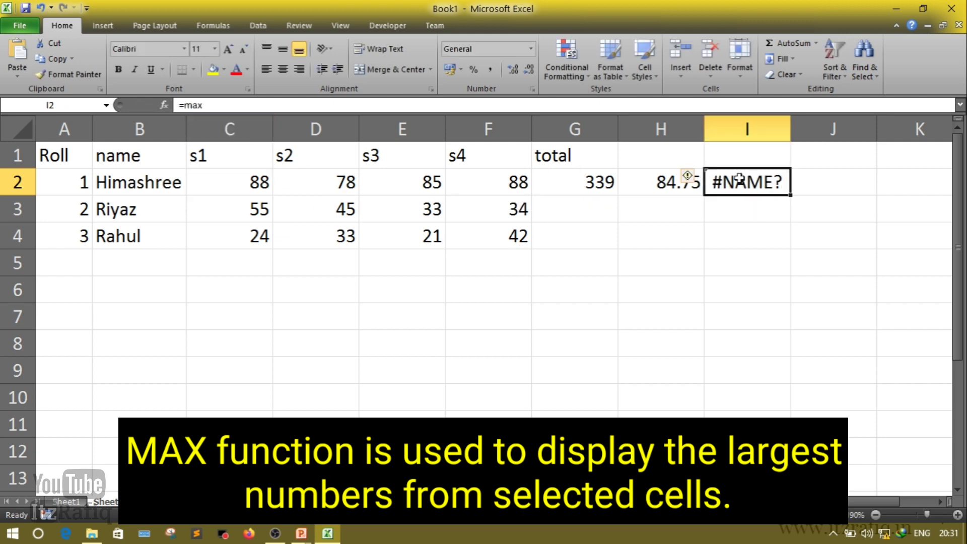
text(=max)
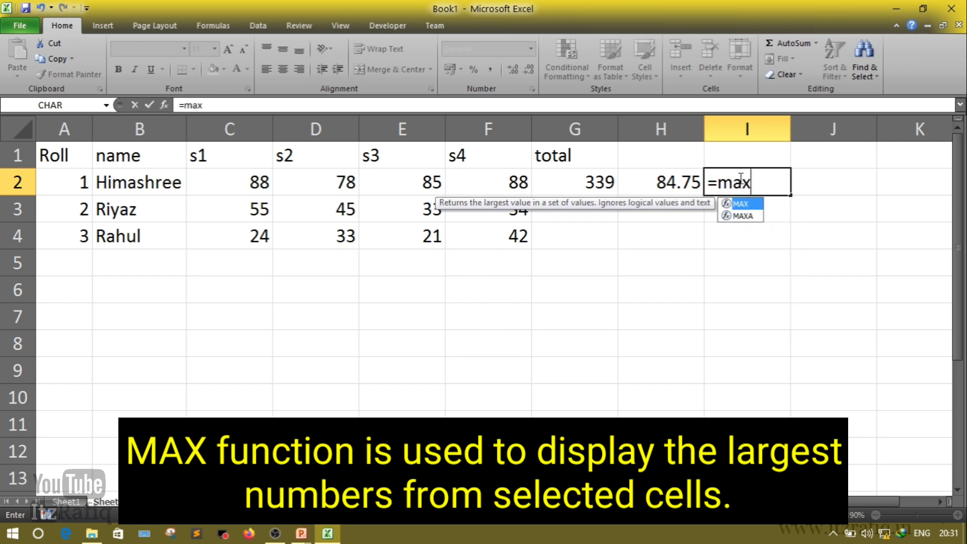
text(()
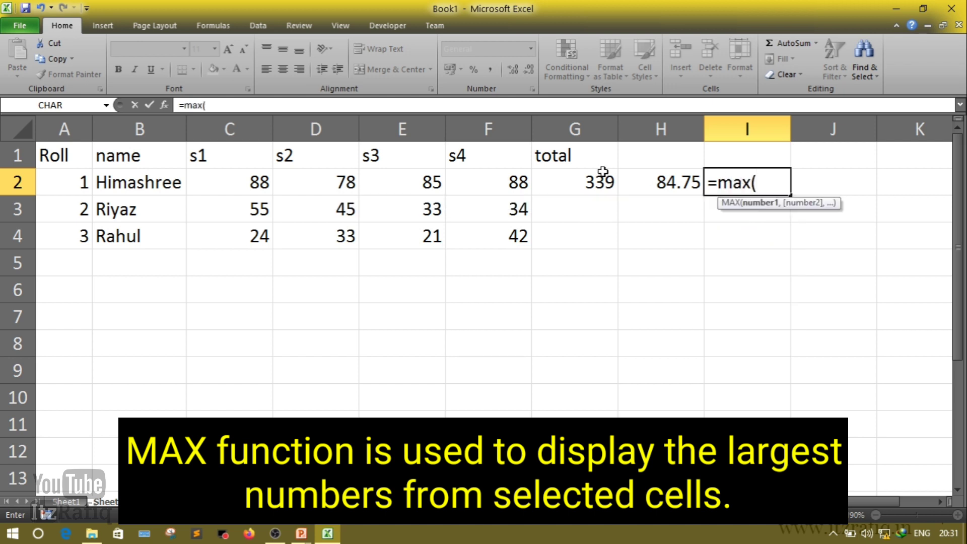
click(223, 191)
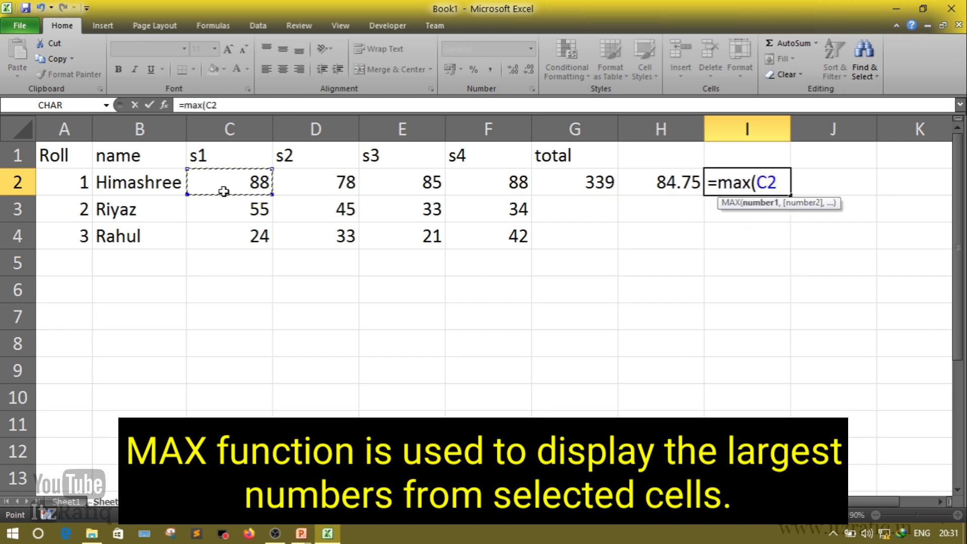
key(F8)
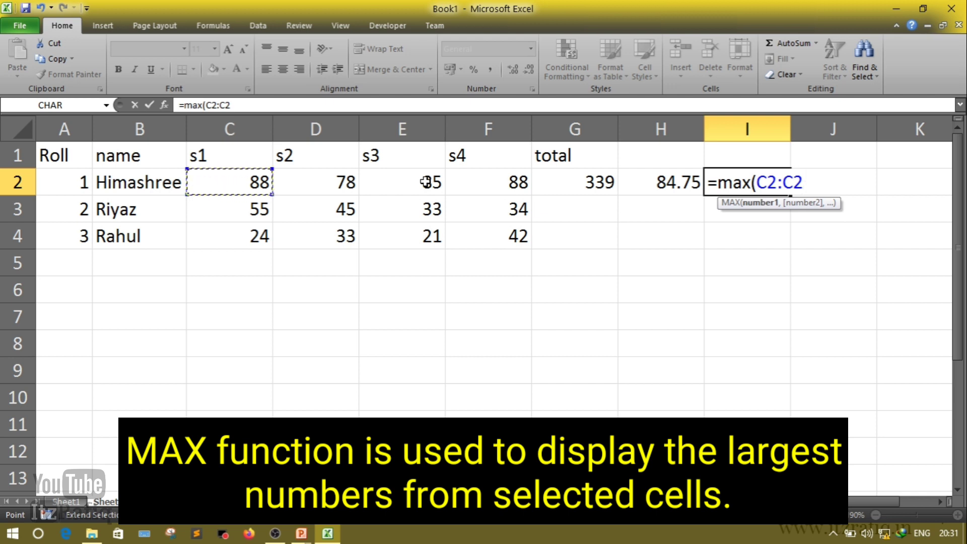
click(505, 186)
text())
key(Return)
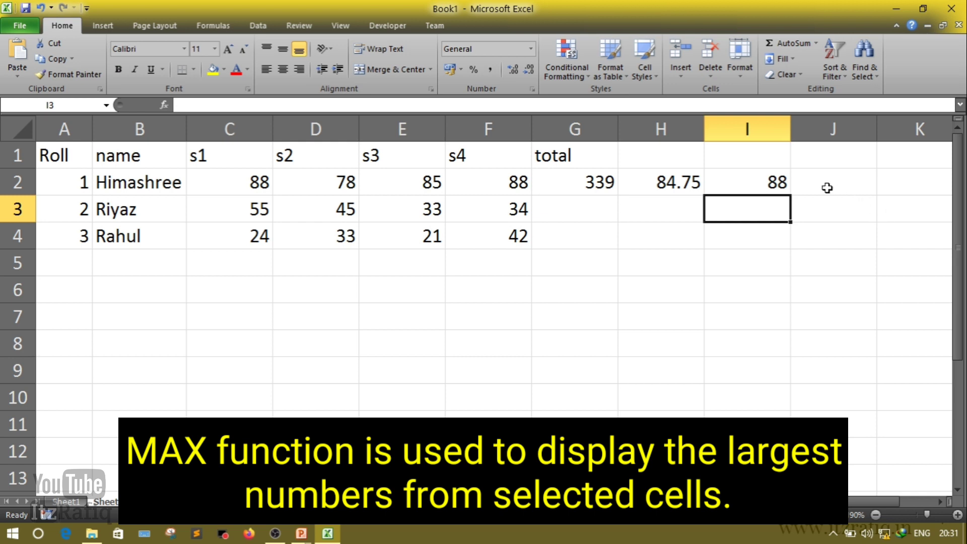
Step: Enter =MIN(C2:F2) in cell J2 to find the first student's lowest mark
click(809, 181)
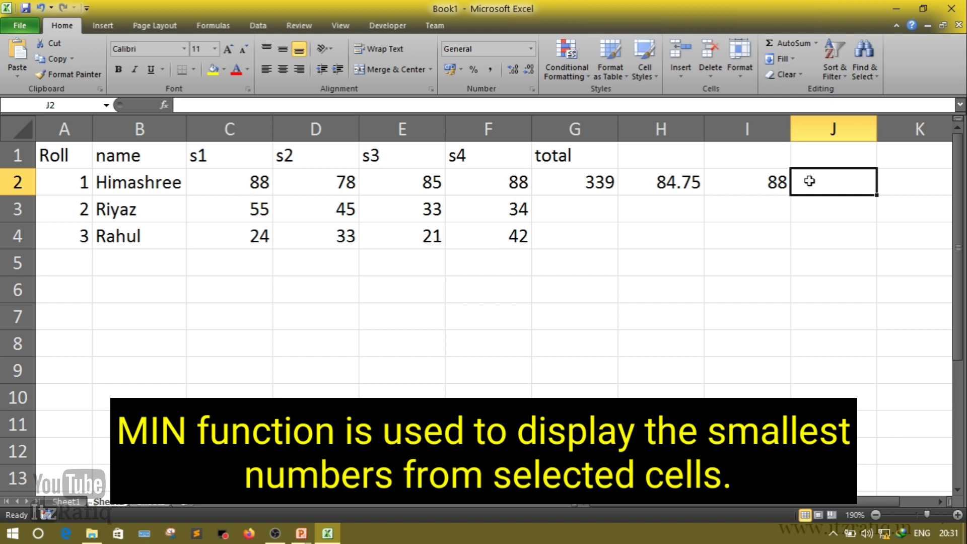
text(=min)
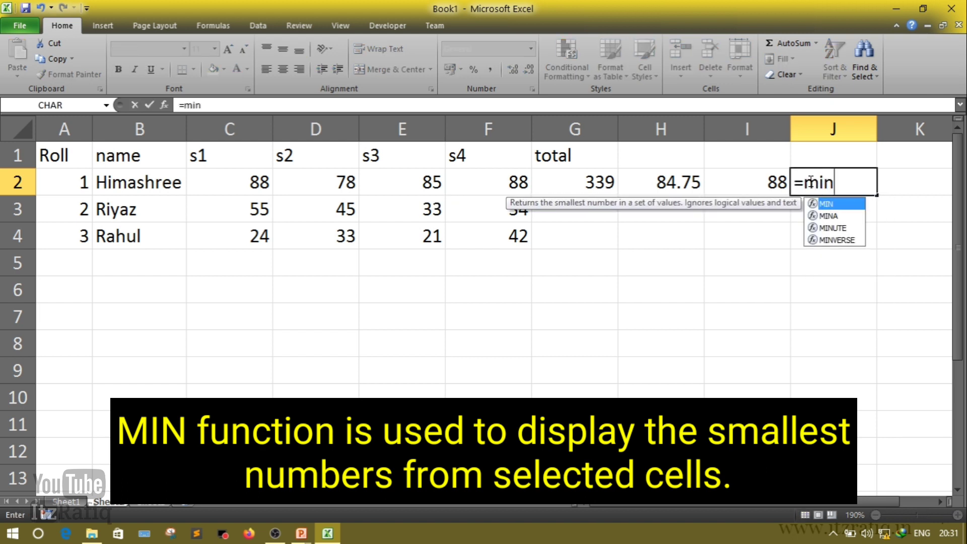
text(()
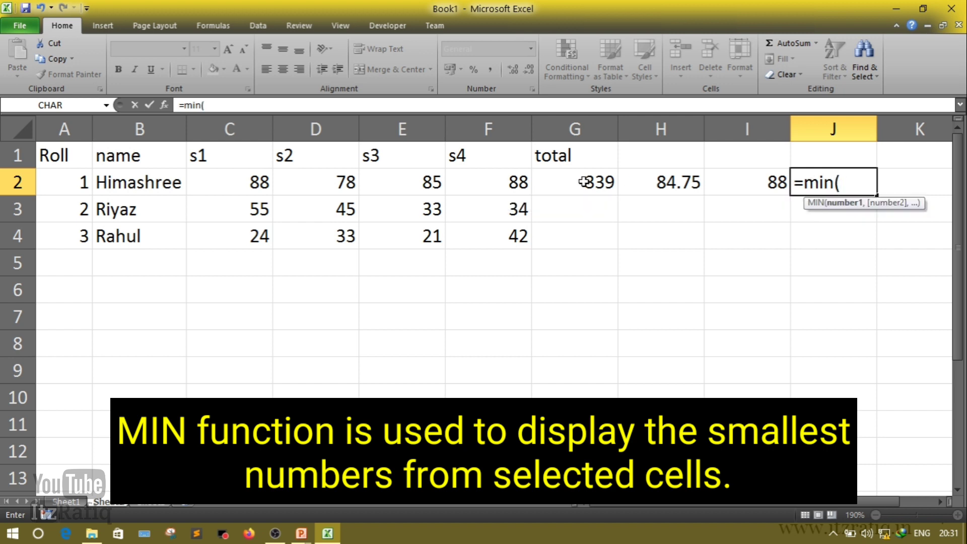
click(225, 187)
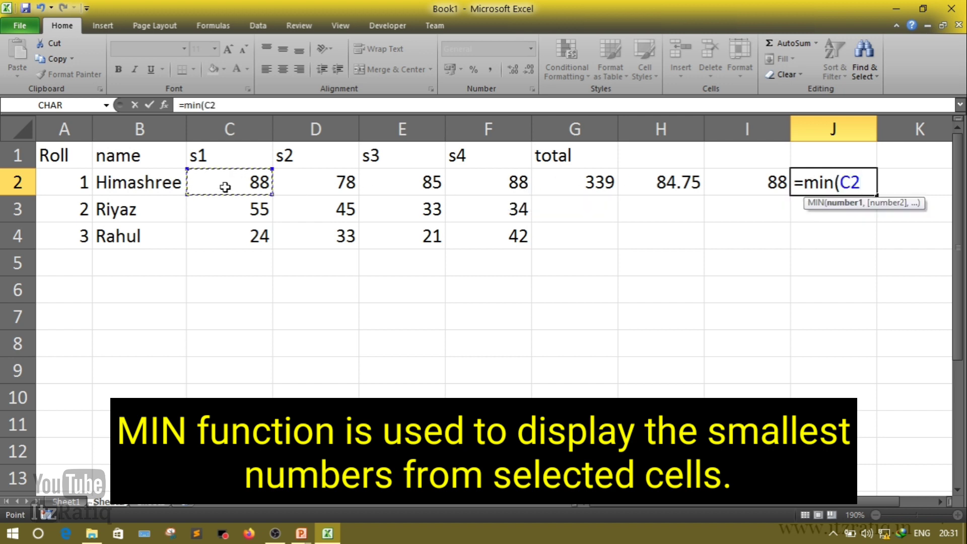
key(F8)
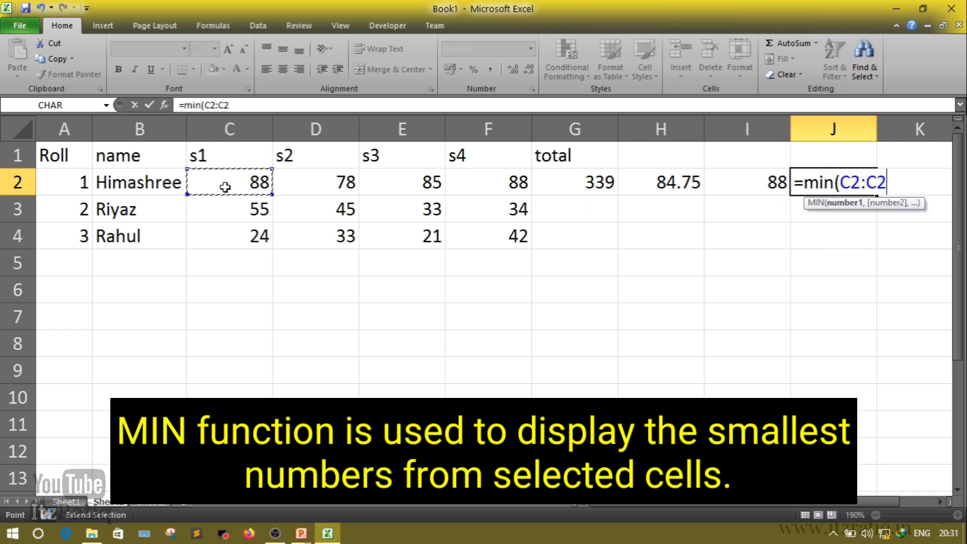
click(490, 184)
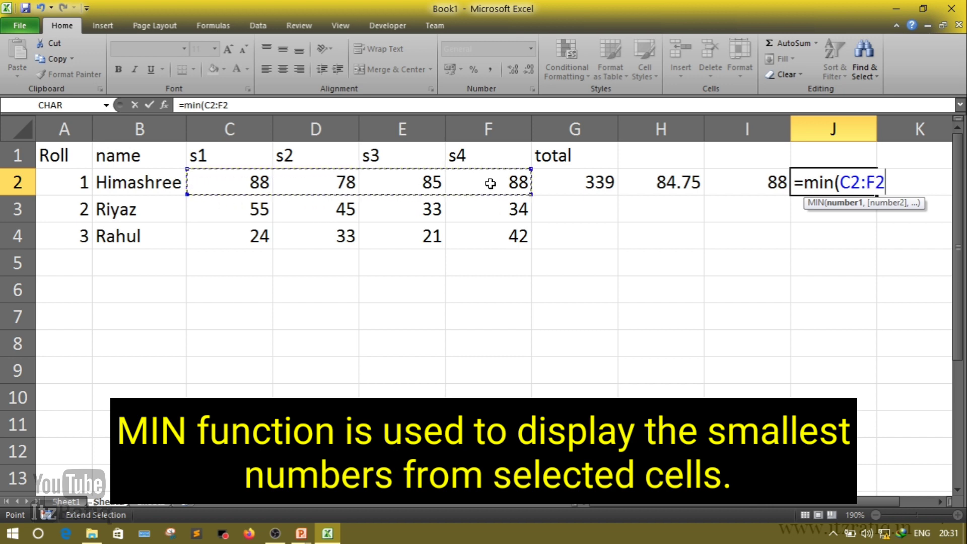
text())
key(Return)
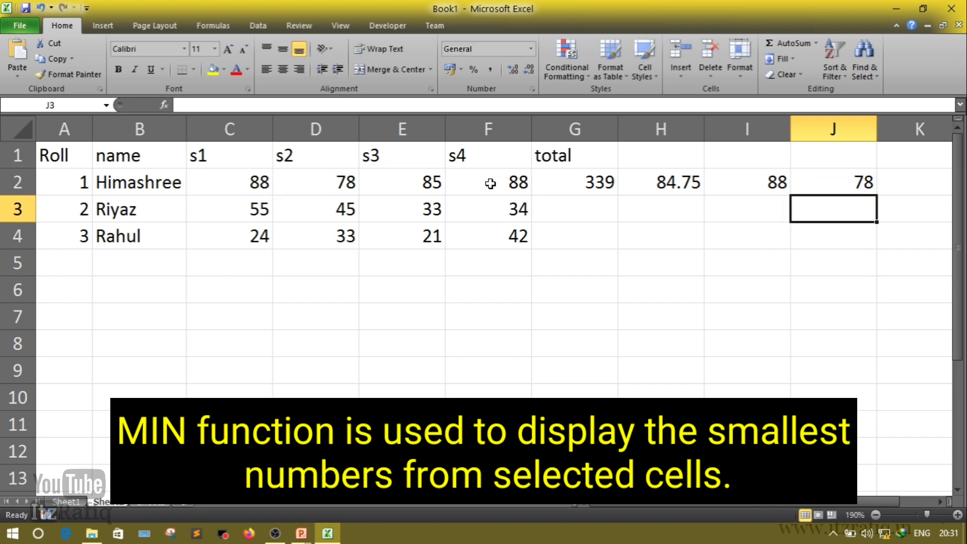
click(828, 183)
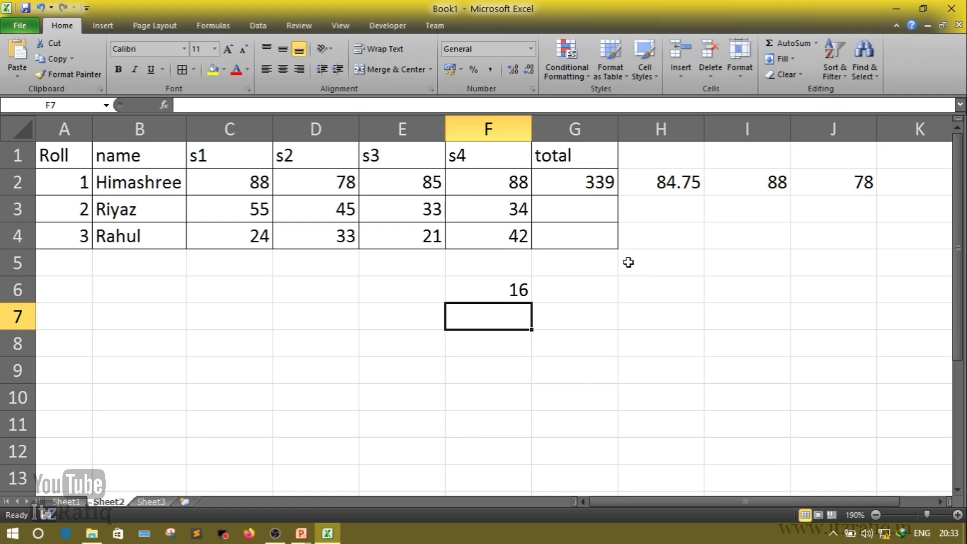
Step: Clear the average, maximum and minimum formulas in H2:J2 and the COUNT formula in F6
drag(660, 182, 847, 182)
key(Delete)
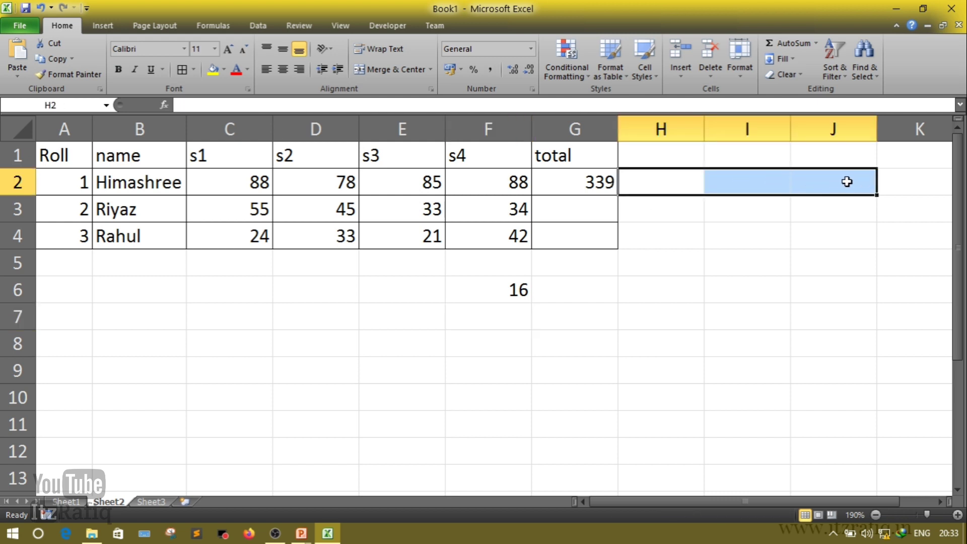
click(506, 293)
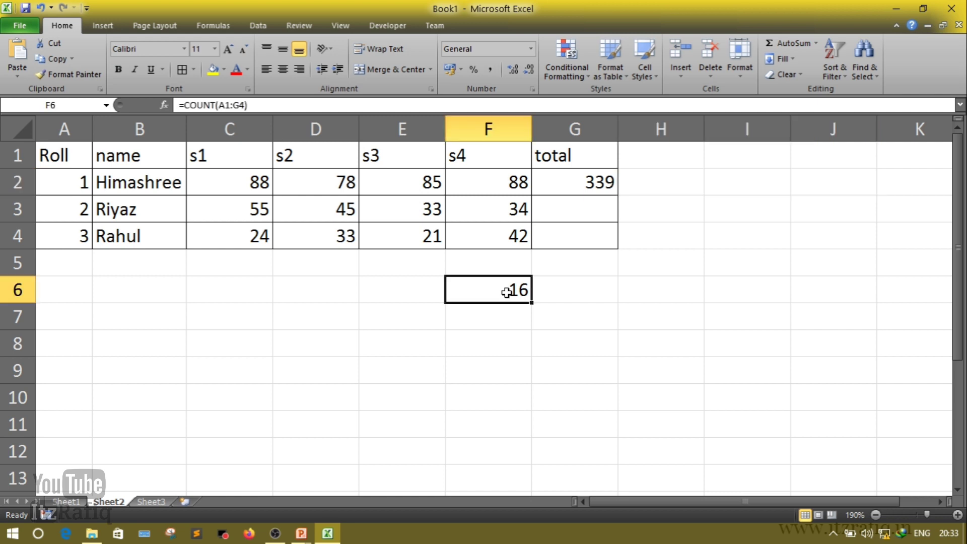
key(Delete)
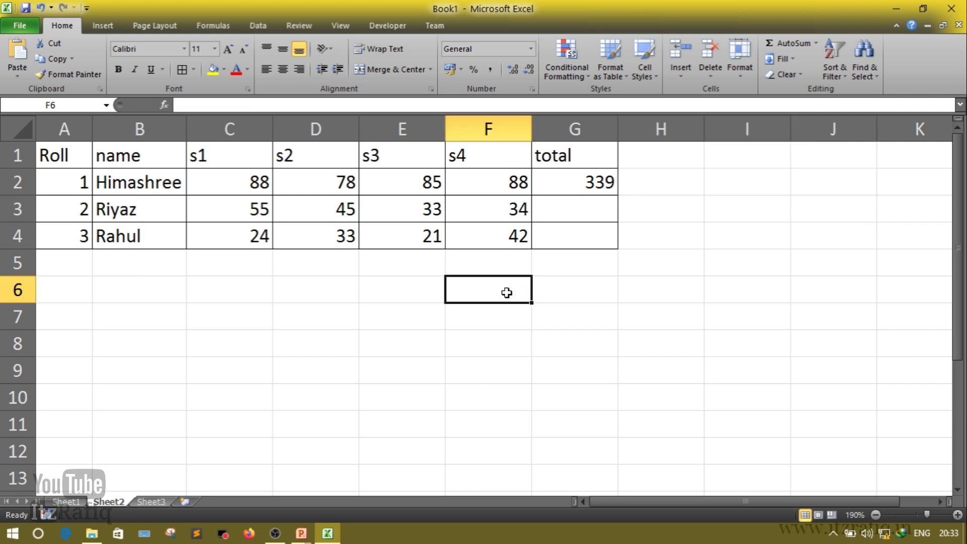
click(675, 352)
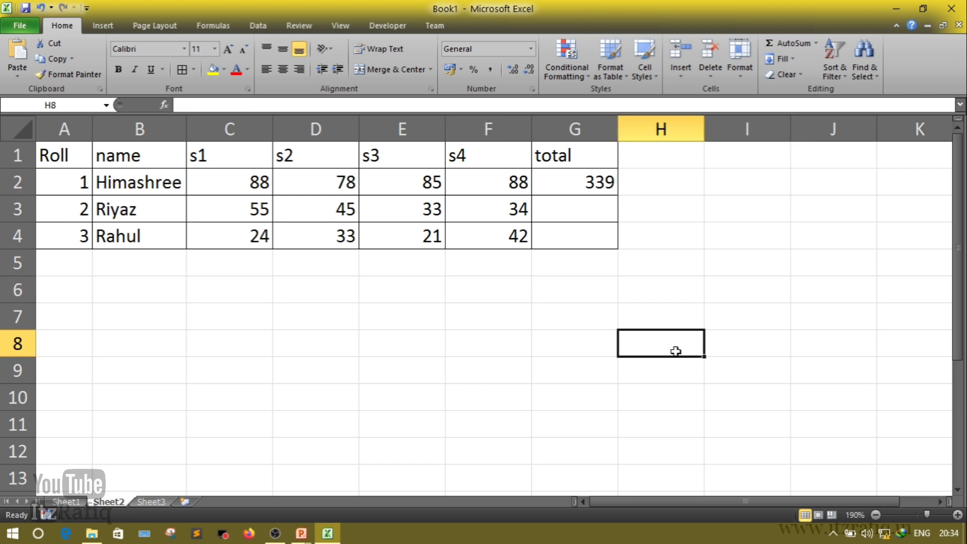
Step: Fill the SUM formula from G2 down to G4 and check the copied formulas in G3 and G4
click(576, 183)
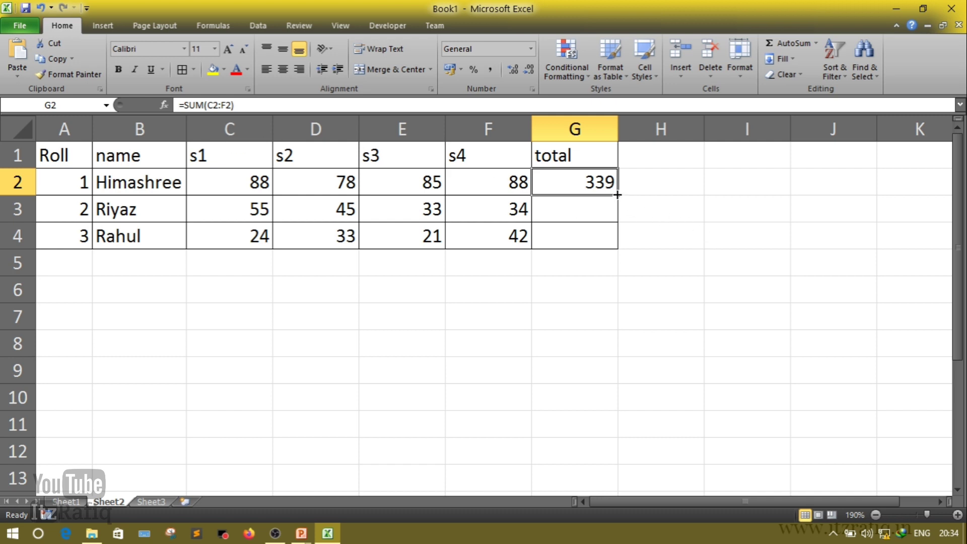
drag(618, 195, 619, 238)
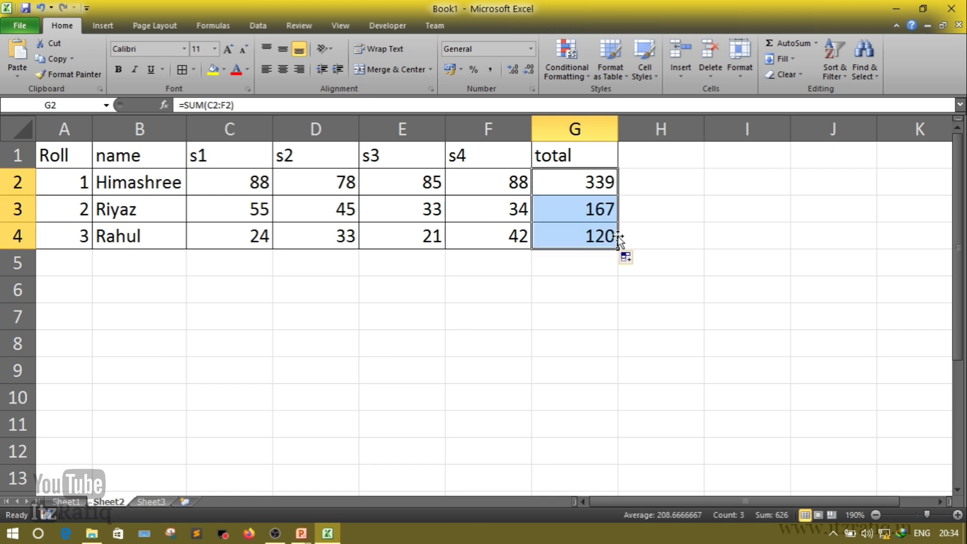
click(572, 304)
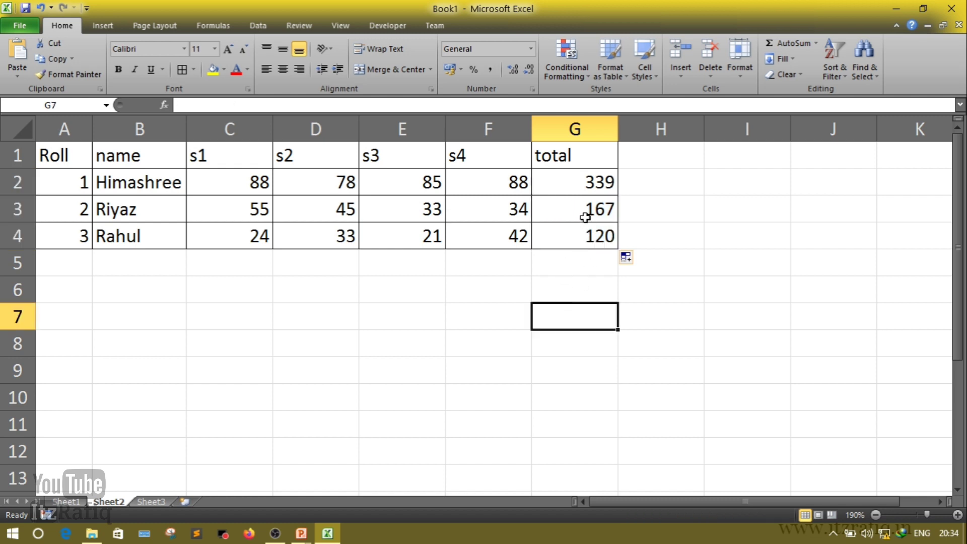
click(585, 217)
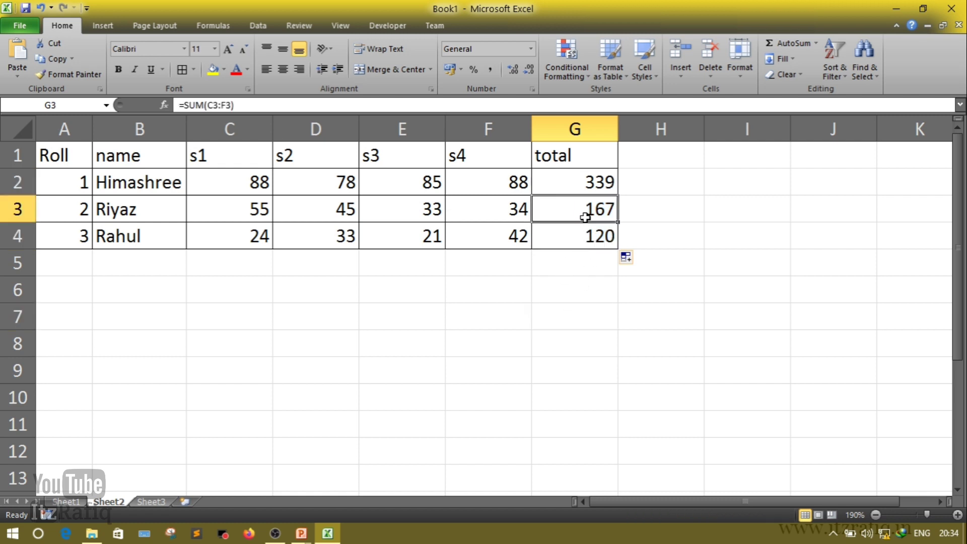
click(583, 247)
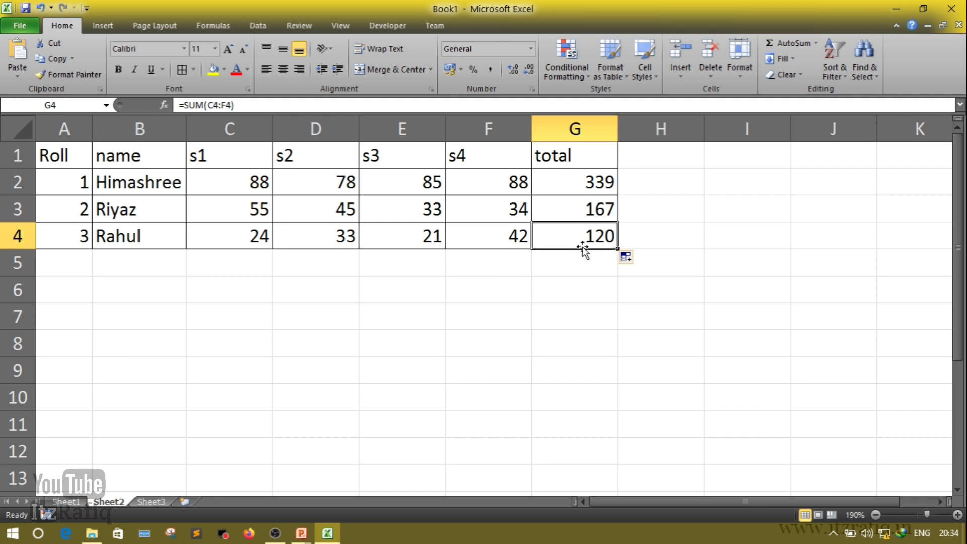
click(571, 294)
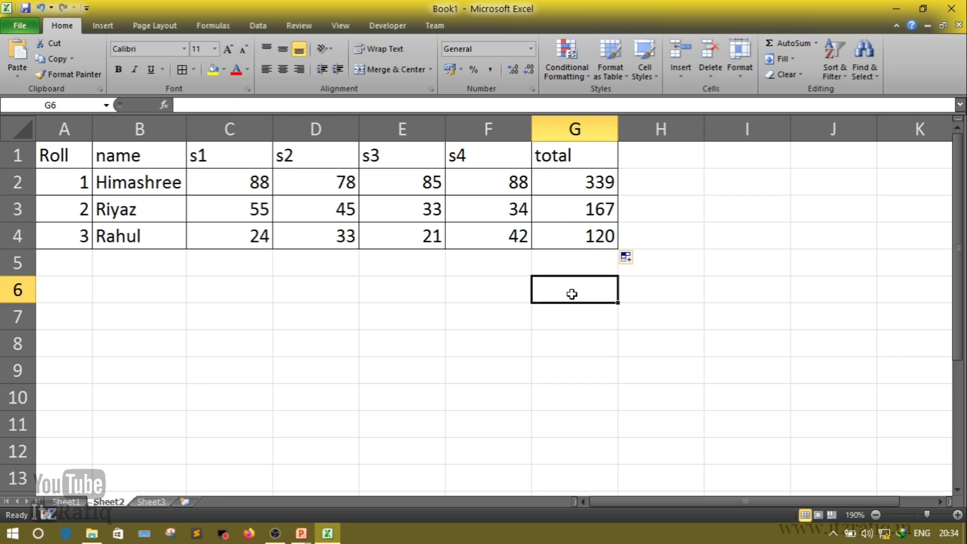
click(727, 214)
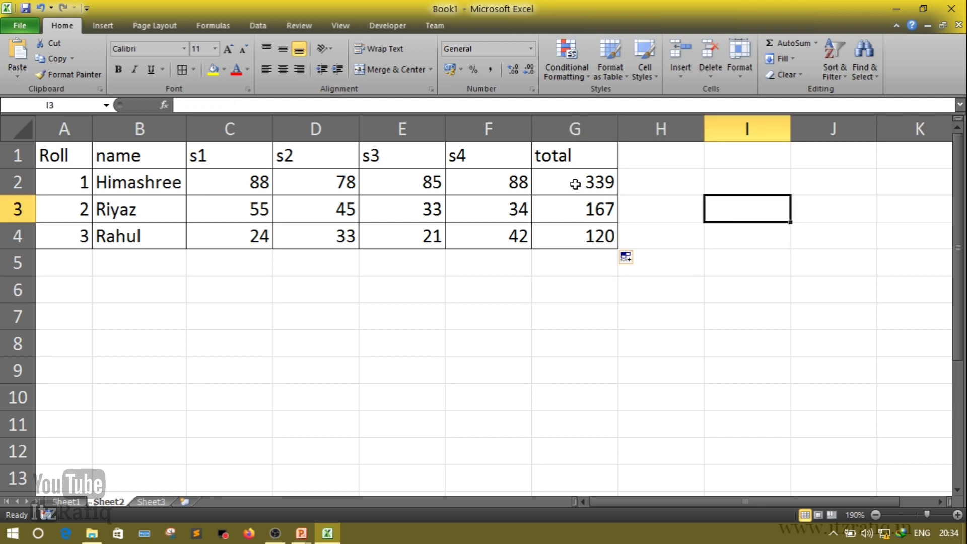
Step: Clear the formulas in G2:G4 so the total column is empty below its header
drag(609, 182, 577, 239)
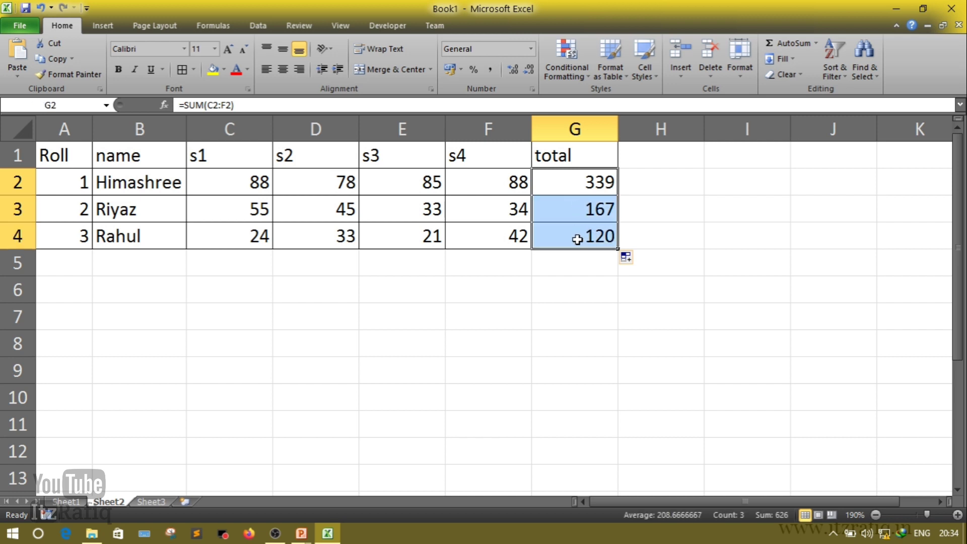
key(Delete)
click(577, 239)
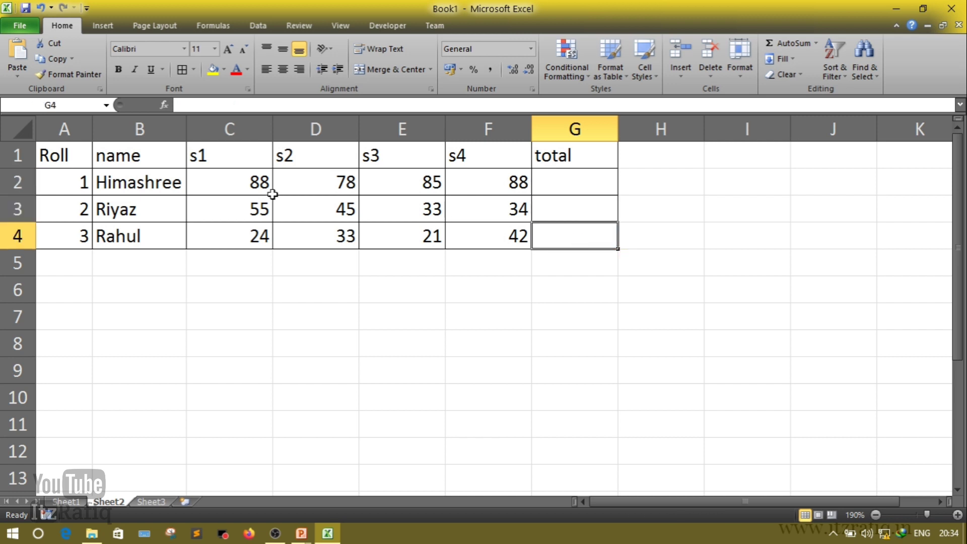
Step: Total the first student's marks in C2:F2 into cell G2 using AutoSum
click(226, 183)
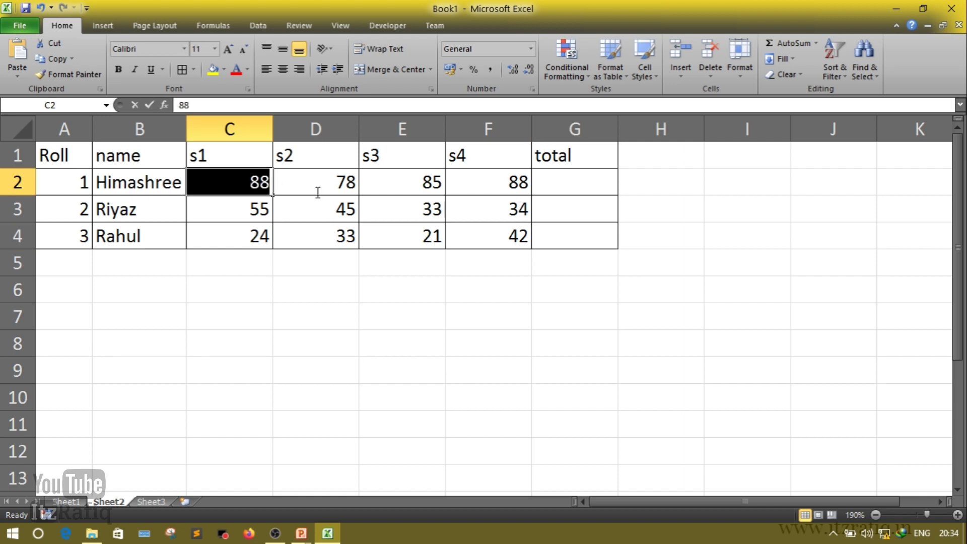
click(325, 263)
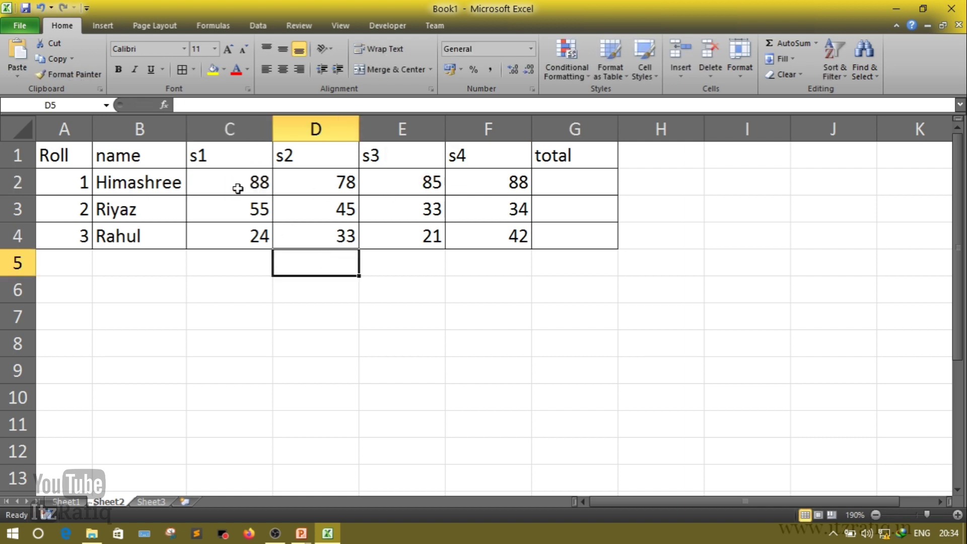
drag(246, 187, 460, 182)
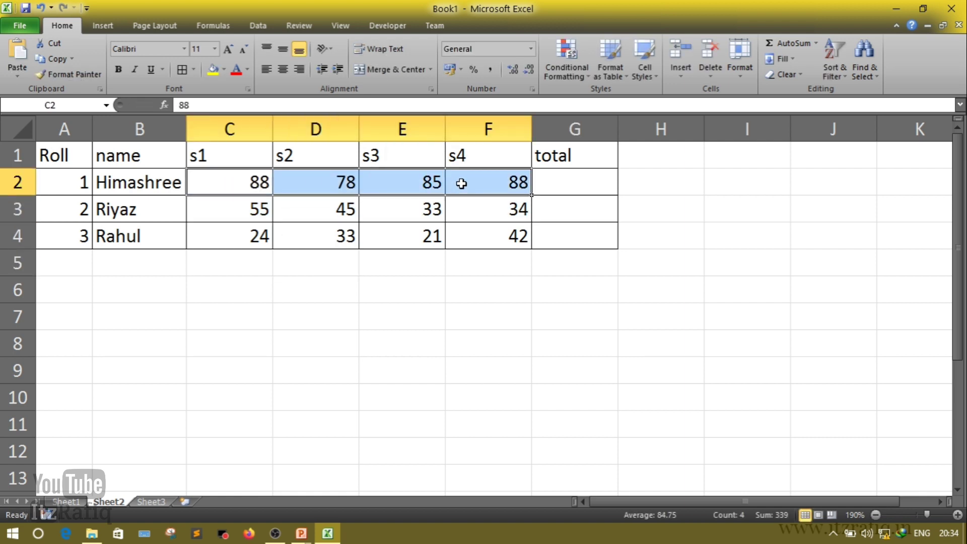
click(789, 44)
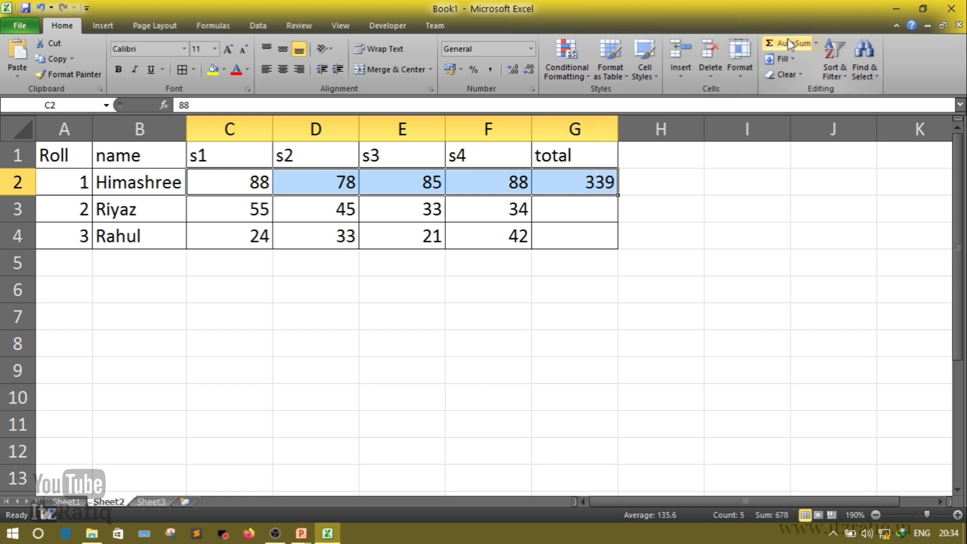
click(620, 286)
Step: Total the second and third students' marks, C3:F3 and C4:F4, into G3 and G4 using AutoSum
drag(244, 211, 489, 217)
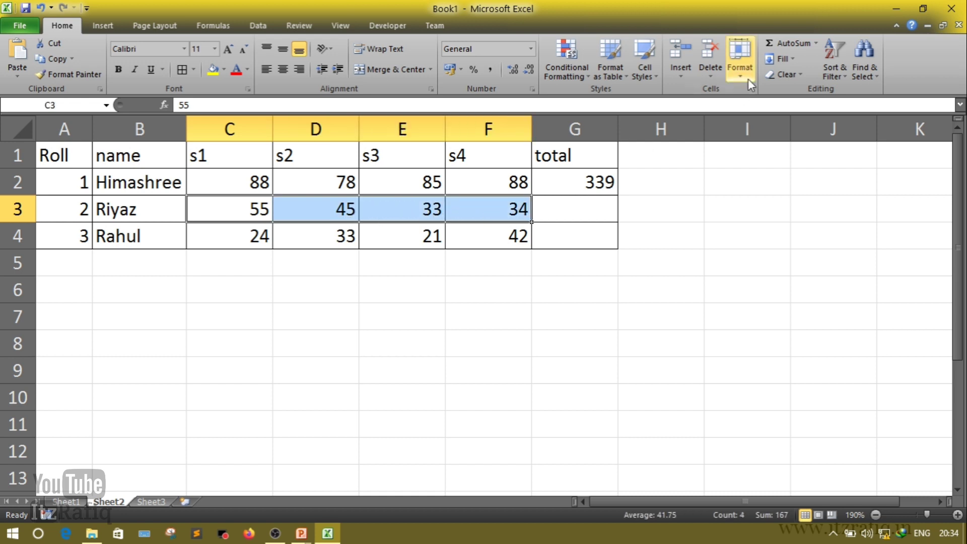
click(794, 45)
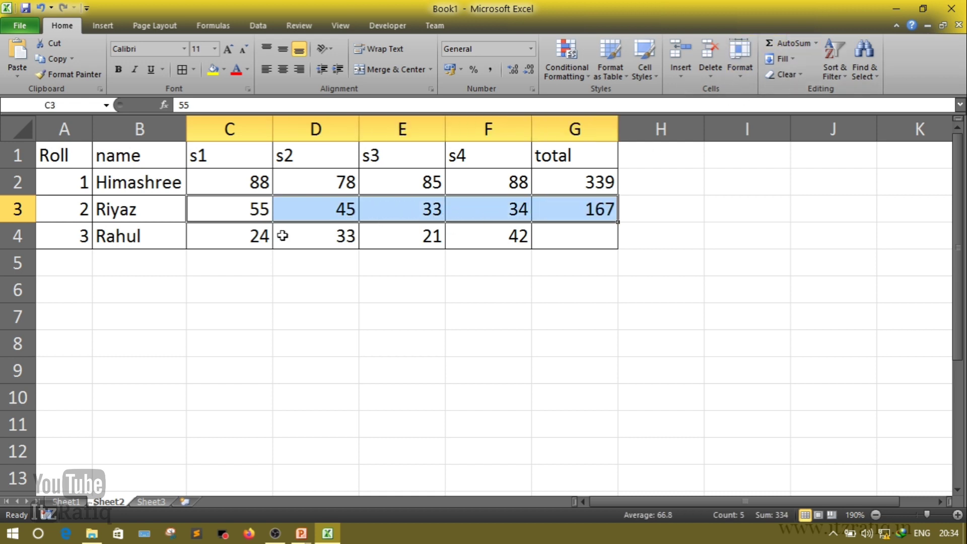
drag(233, 235, 476, 240)
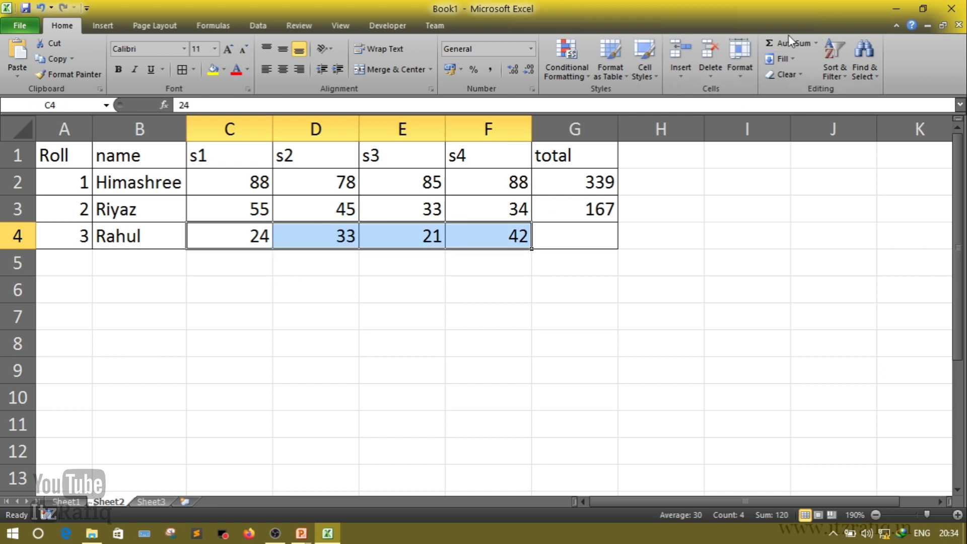
click(778, 45)
click(626, 209)
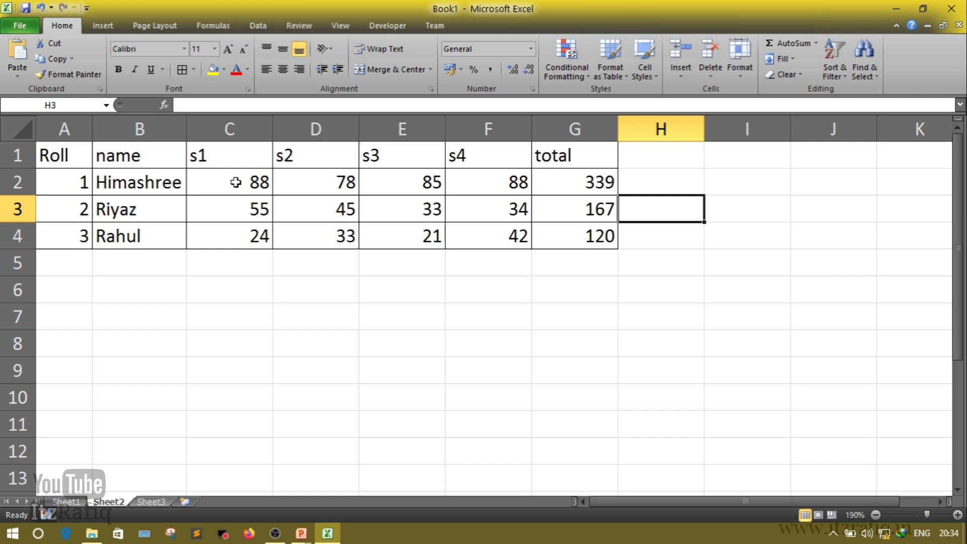
Step: Calculate the average of the first student's marks in C2:F2 into H2 using AutoSum's Average option
drag(235, 183, 495, 185)
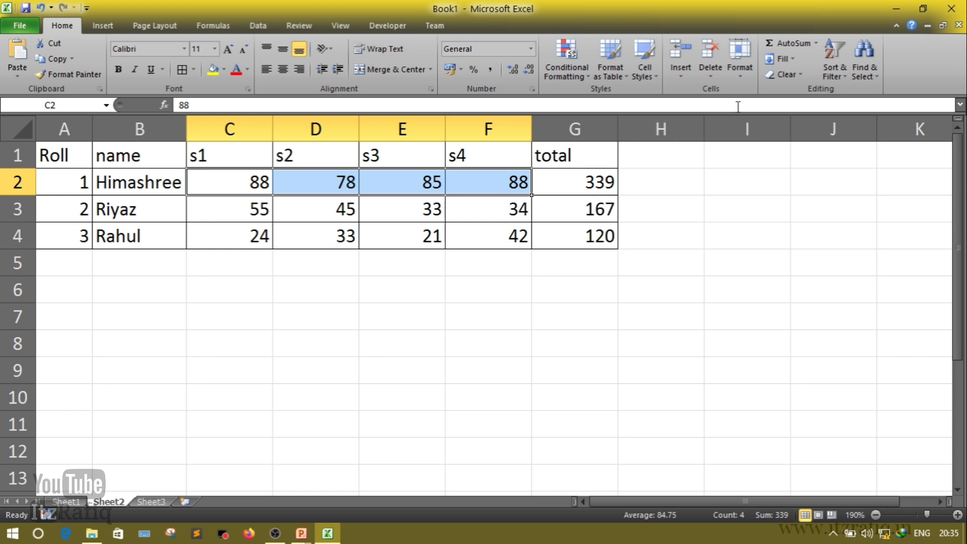
click(829, 56)
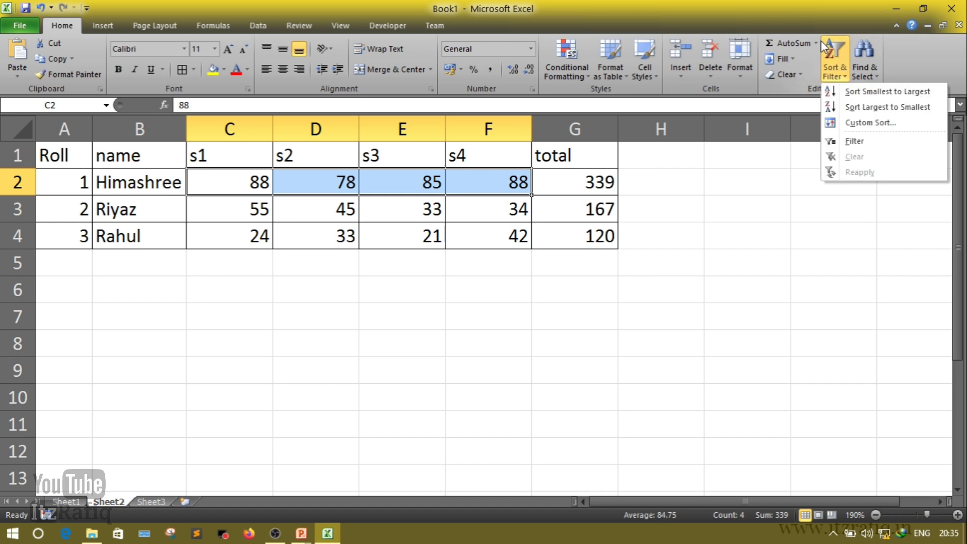
click(815, 44)
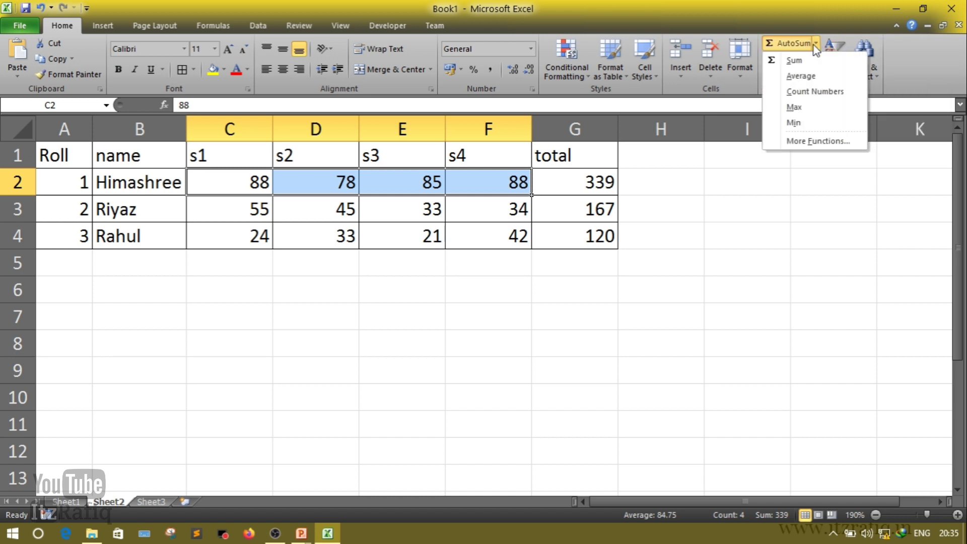
click(812, 75)
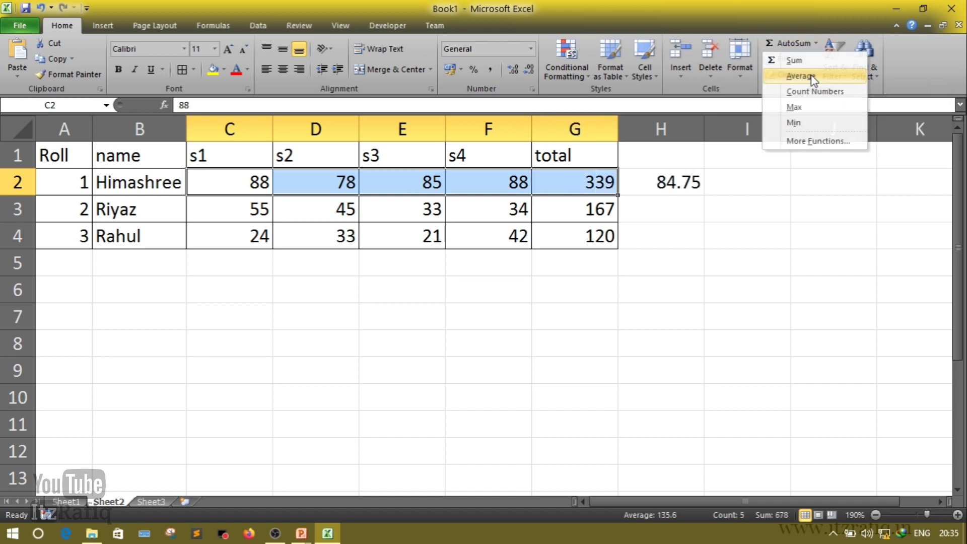
click(719, 184)
Step: Fill the AVERAGE formula from H2 down to H4 for the other two students
click(662, 180)
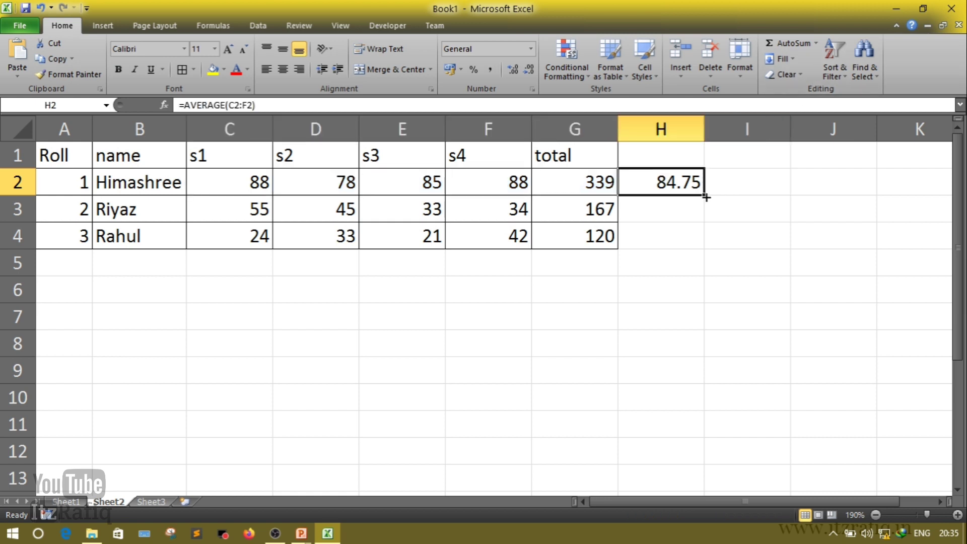
drag(707, 197, 705, 248)
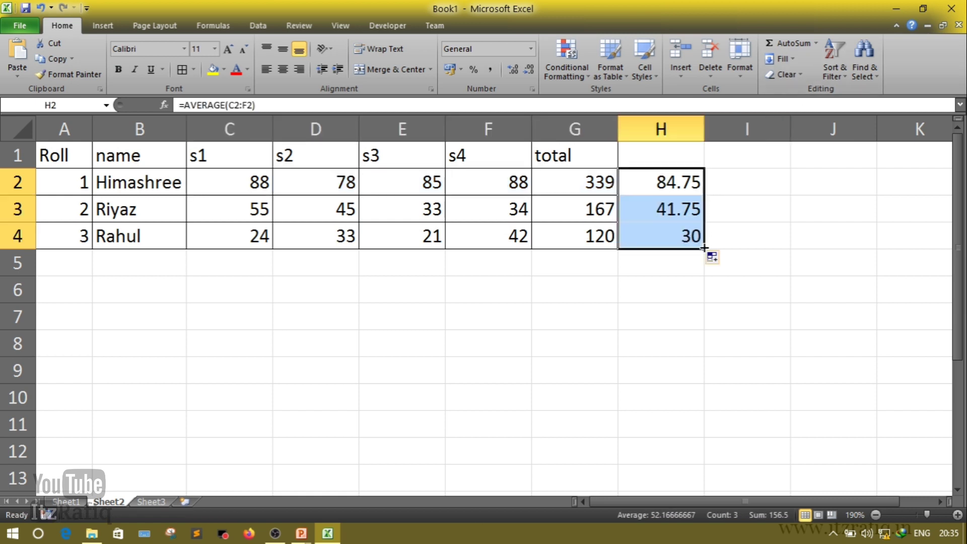
click(630, 311)
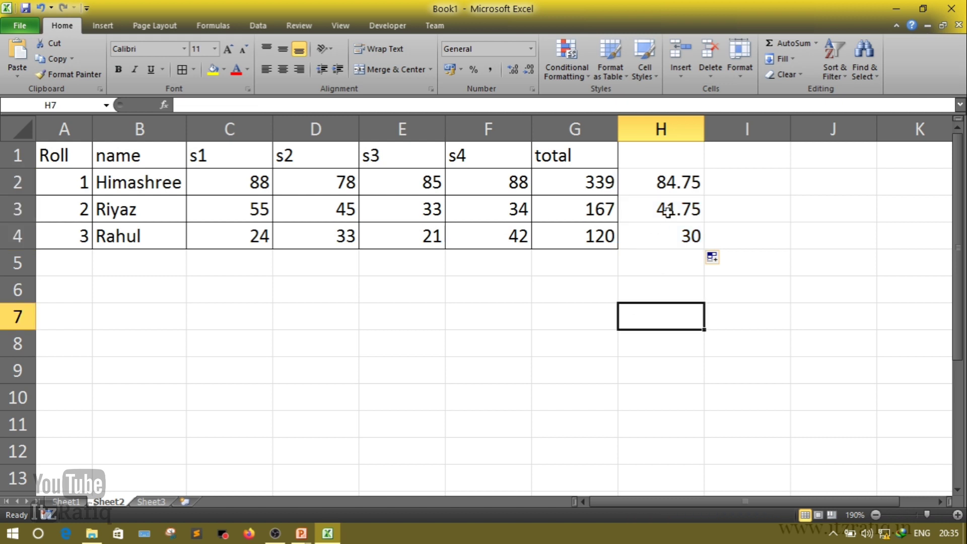
click(660, 240)
click(574, 331)
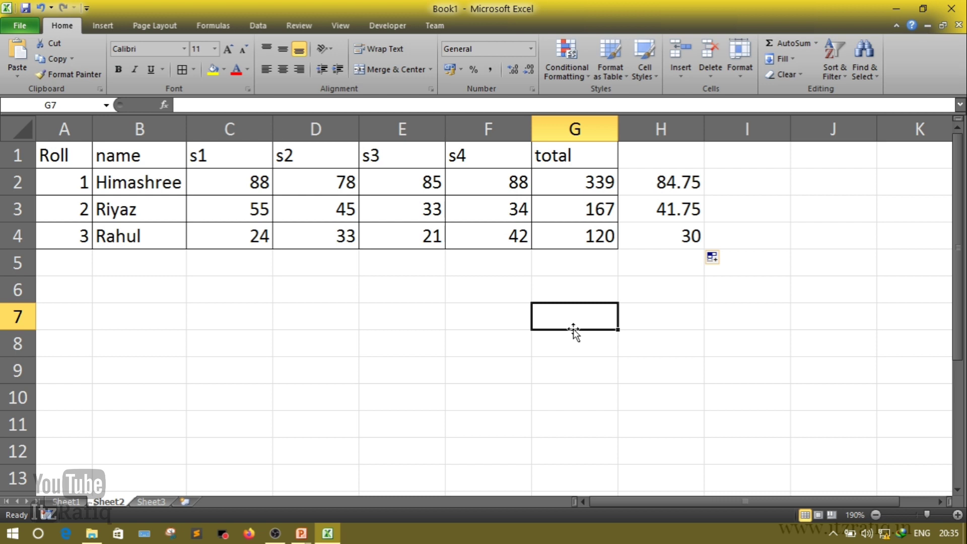
Step: Clear all cell contents on Sheet2, keeping the table borders
click(301, 532)
key(ctrl+a)
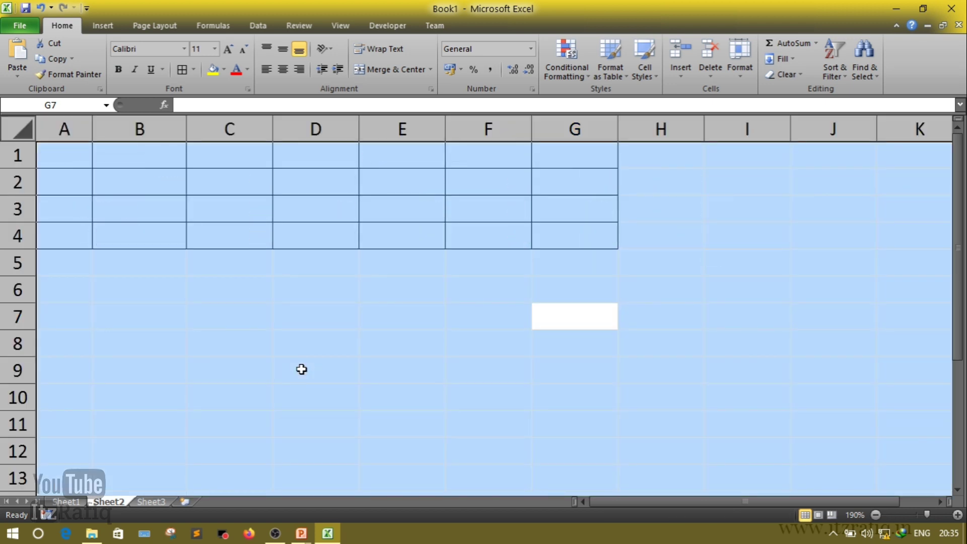
click(301, 370)
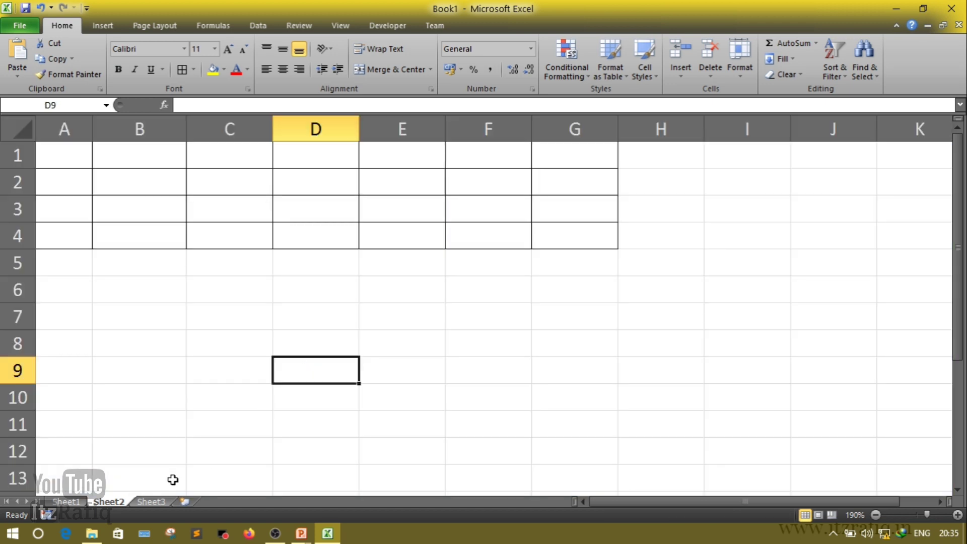
Step: On Sheet3, merge and center A1:D1 and enter the title "ABC Mall" in it
click(157, 502)
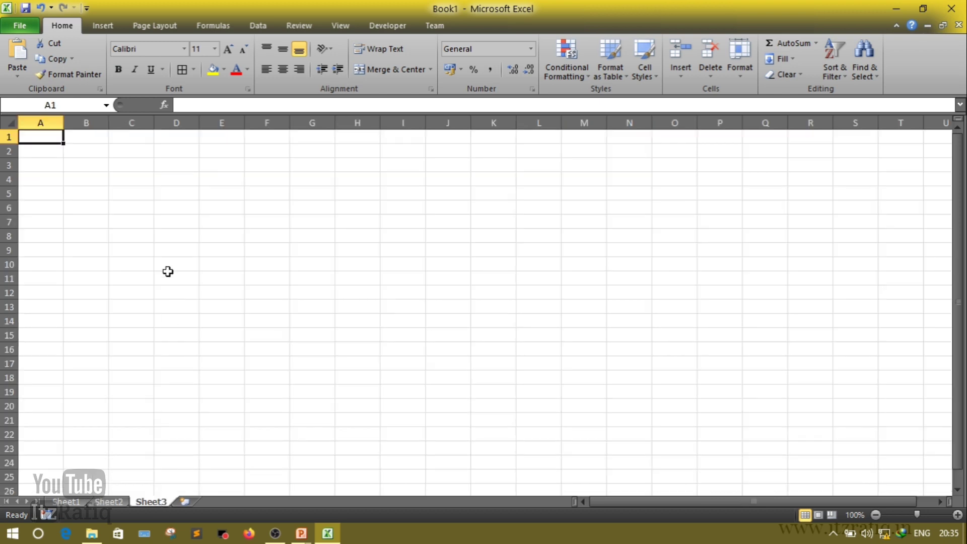
ctrl+scroll(168, 211, up, 7)
ctrl+scroll(168, 212, down, 1)
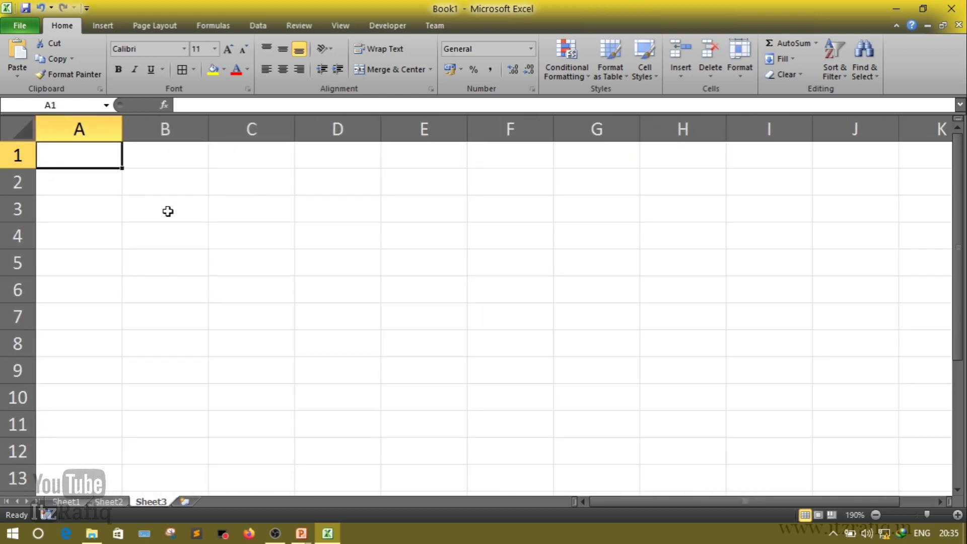
drag(81, 151, 231, 156)
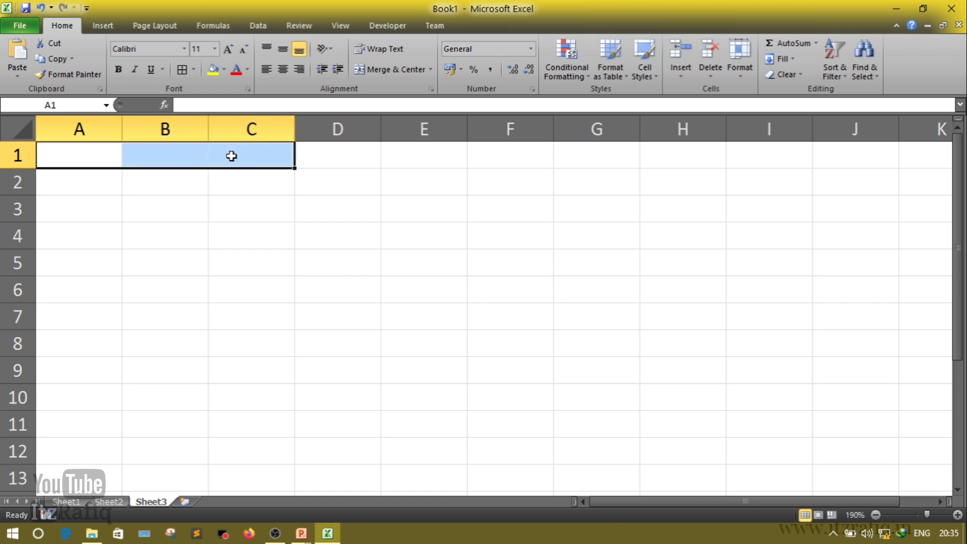
click(231, 156)
click(219, 224)
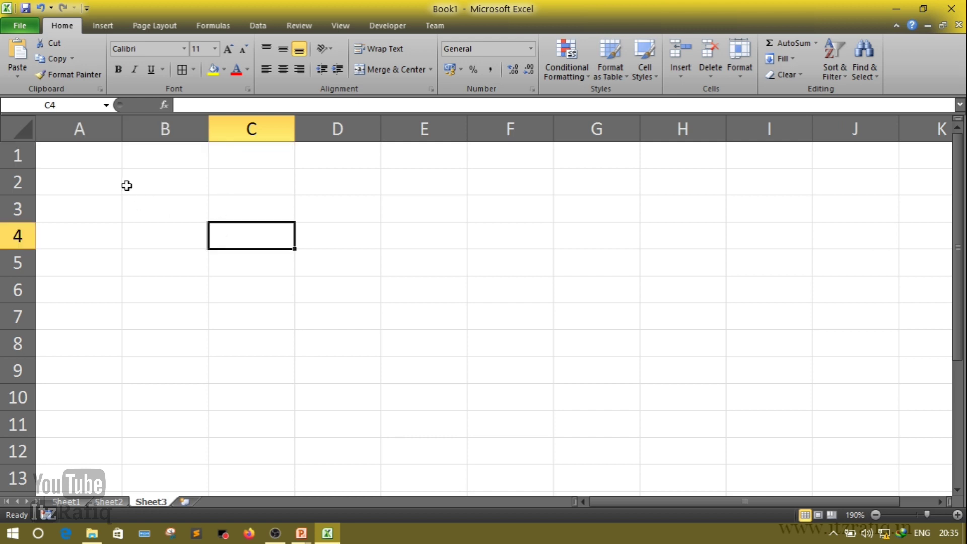
drag(82, 155, 328, 164)
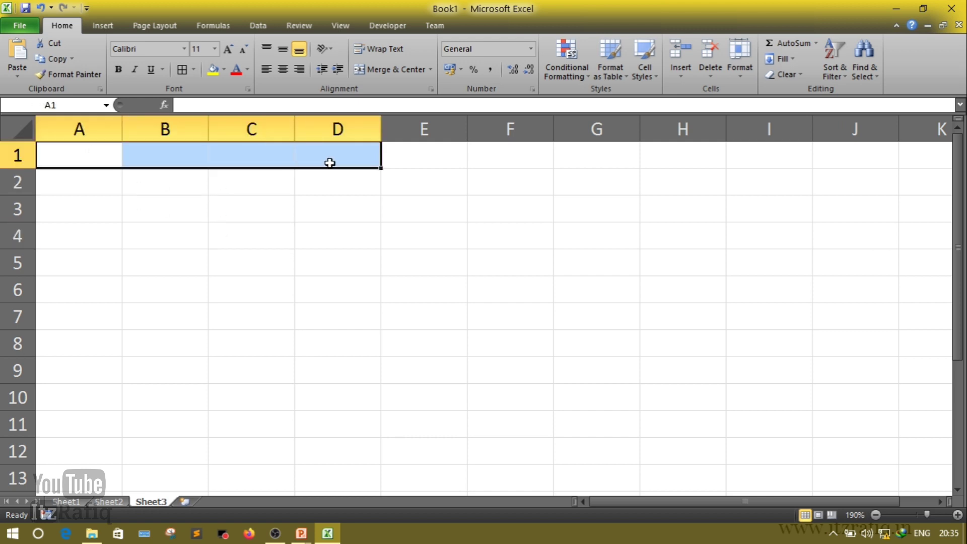
click(391, 70)
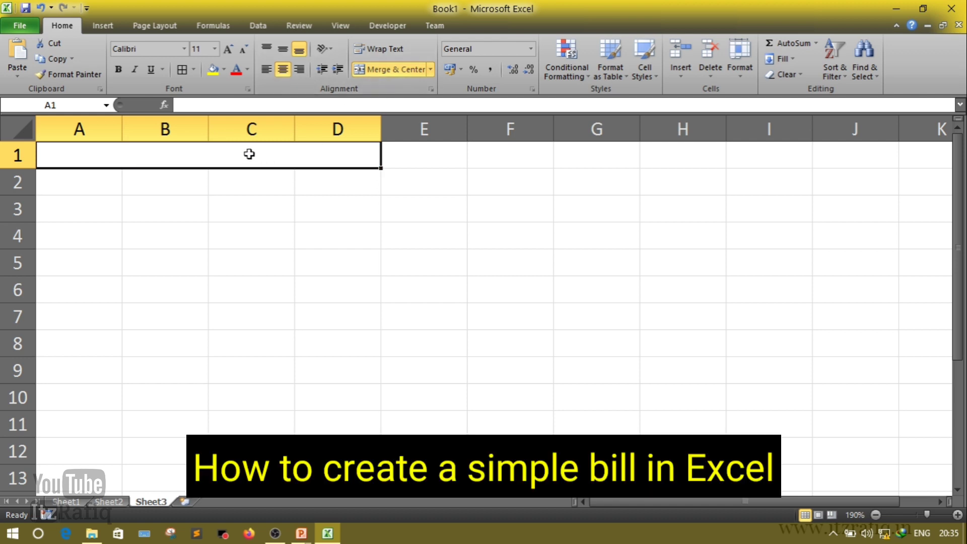
text(ABC)
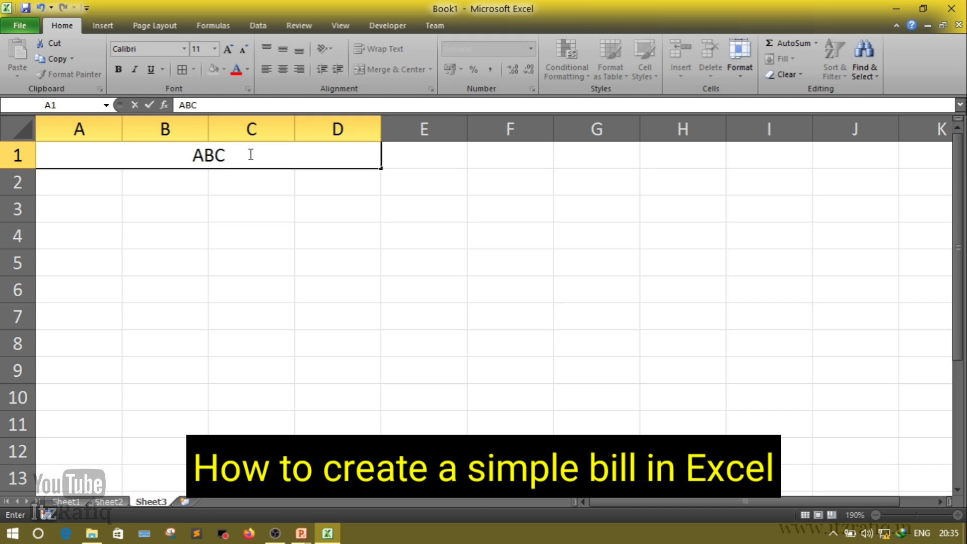
text( Mall)
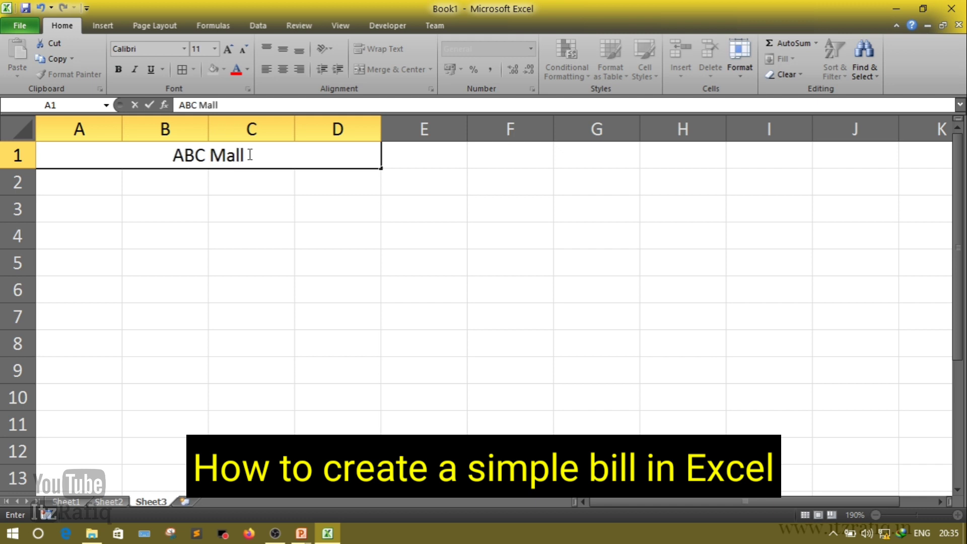
Step: Enter the bill's column headers SL NO, ITEM, QTY, RATE and TOTAL in A2:E2
click(94, 185)
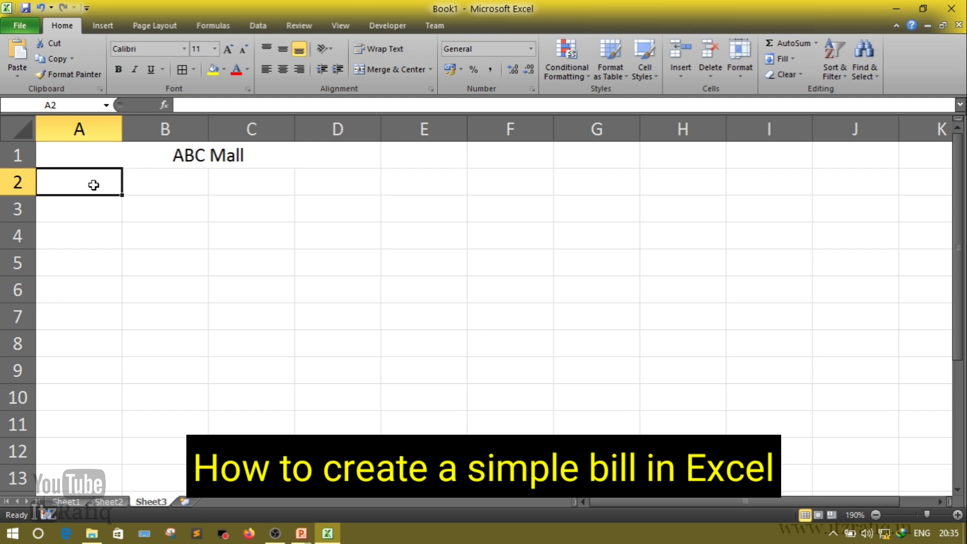
text(SL NO)
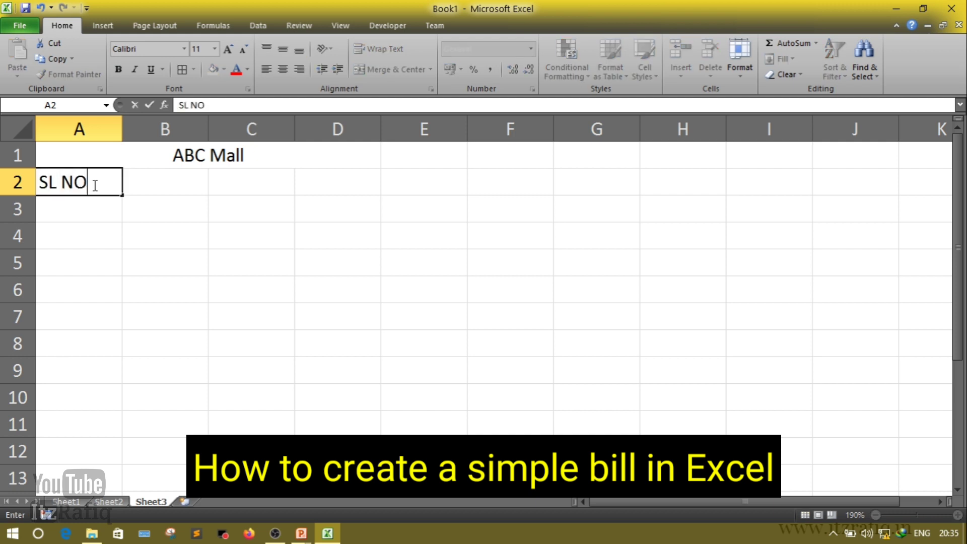
key(Tab)
text(ITE)
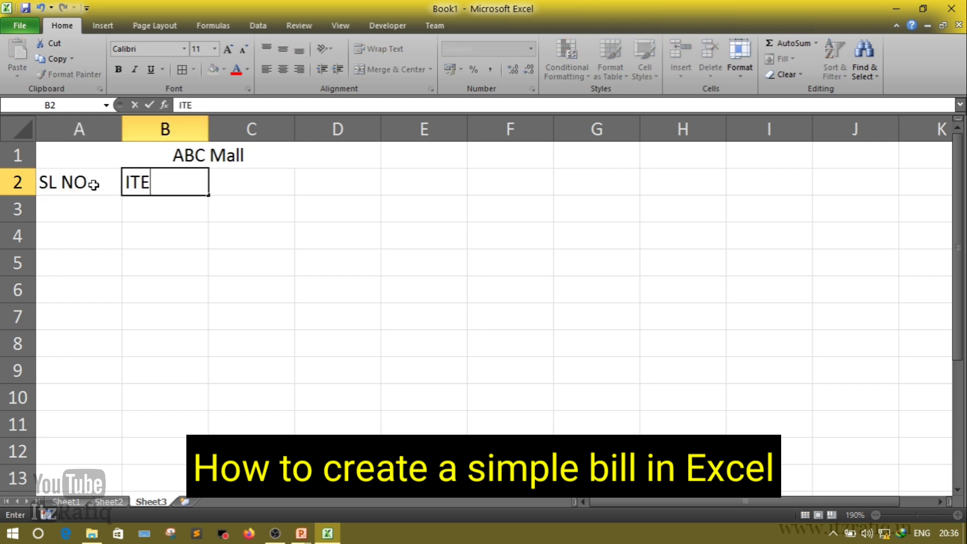
text(M)
key(Tab)
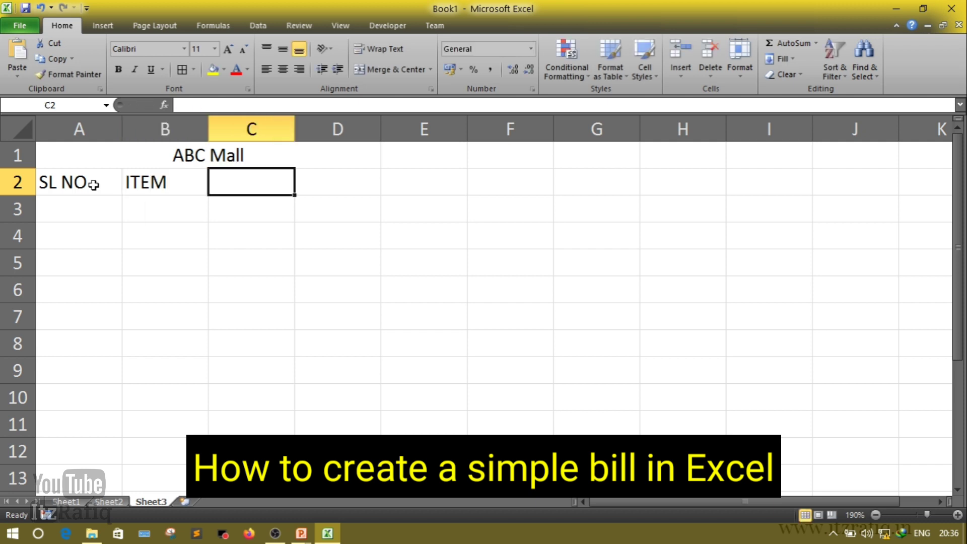
text(QTY)
key(Tab)
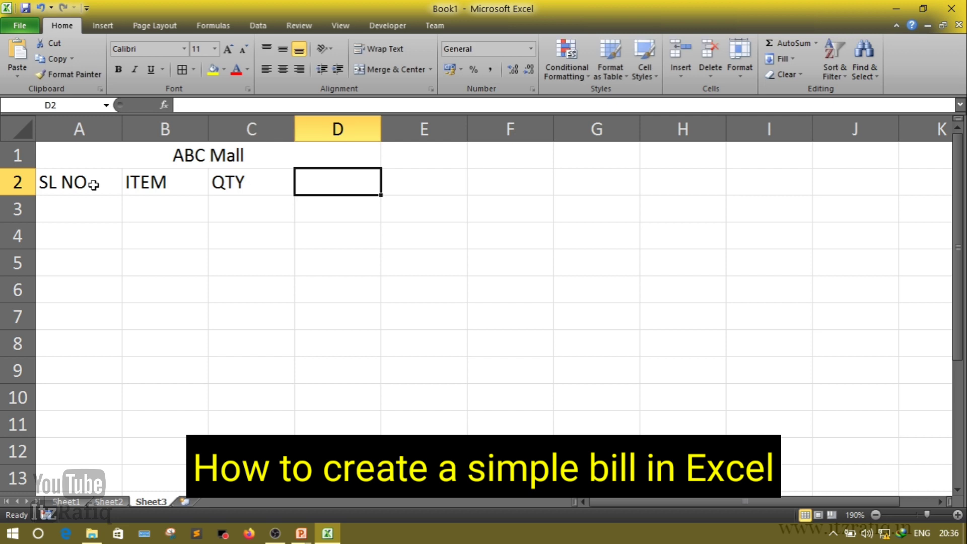
text(RATE)
key(Tab)
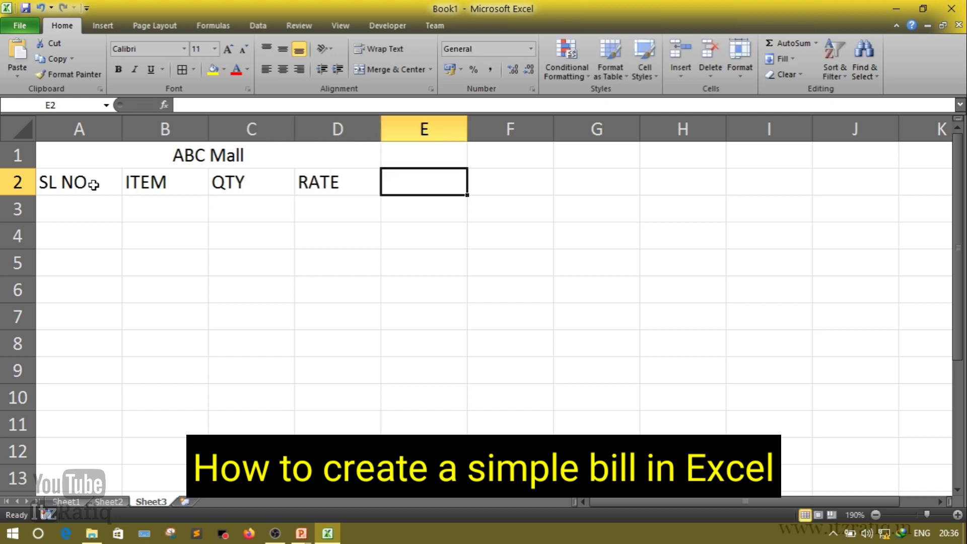
text(TOTAL)
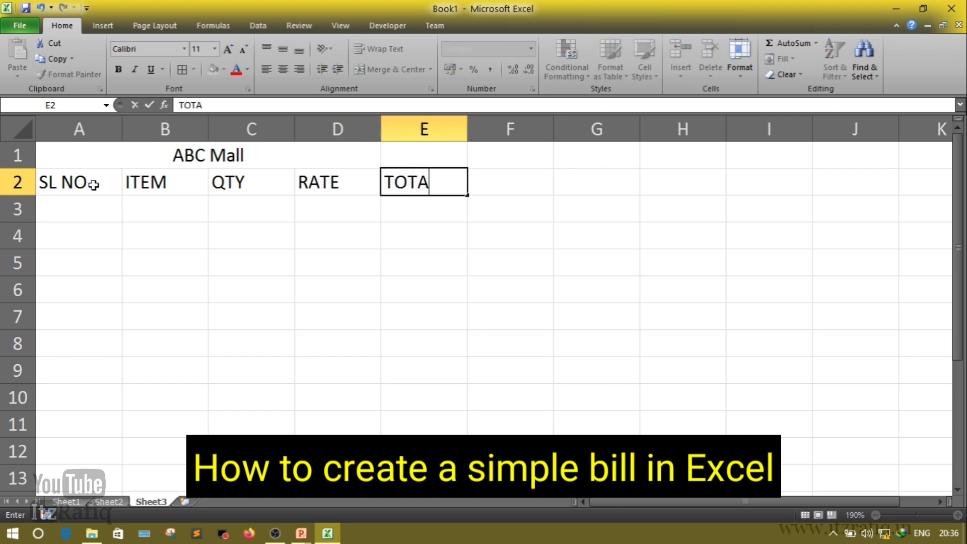
Step: Enter the serial numbers 1 and 2 in A3 and A4 under SL NO
click(84, 200)
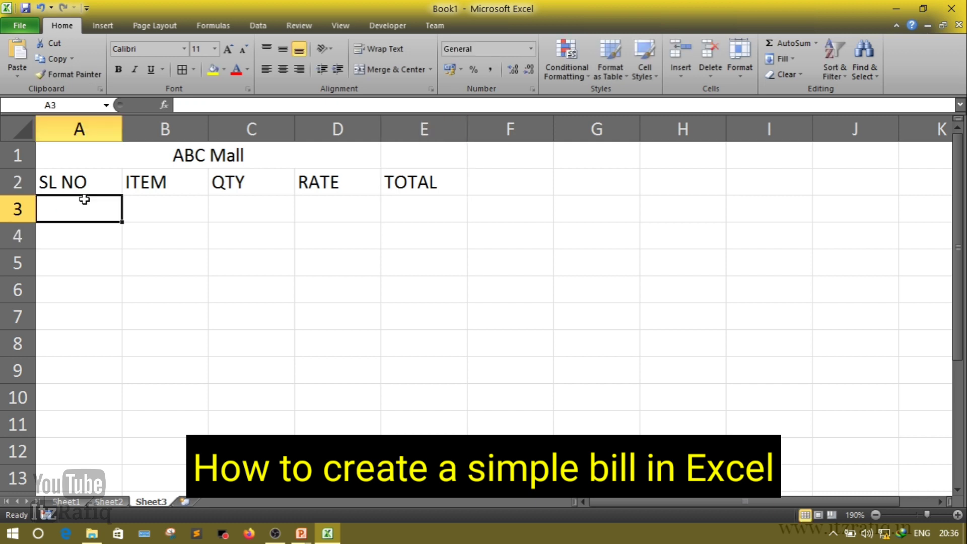
text(1)
key(Return)
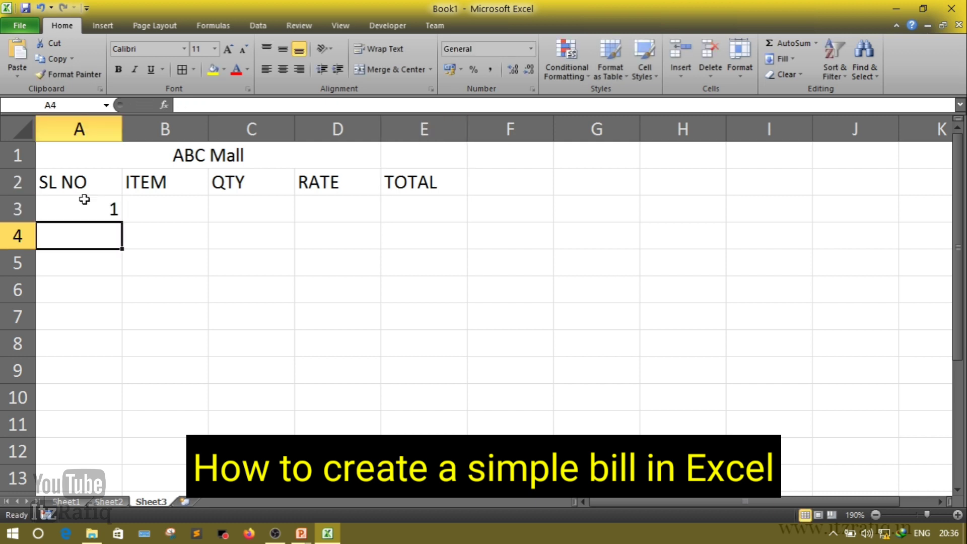
text(2)
key(Tab)
Step: Enter LAPTOP as the first item in B3
key(Up)
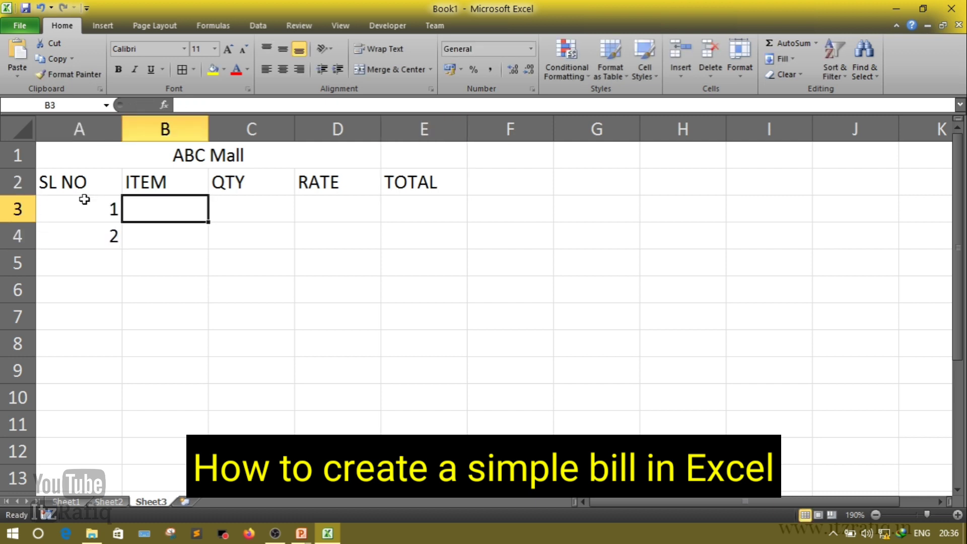
text(L)
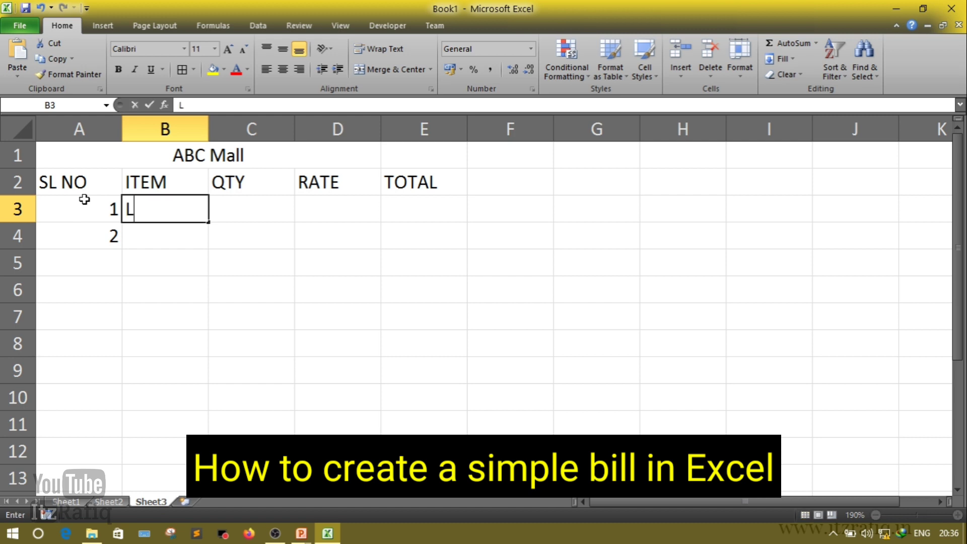
text(APTOP)
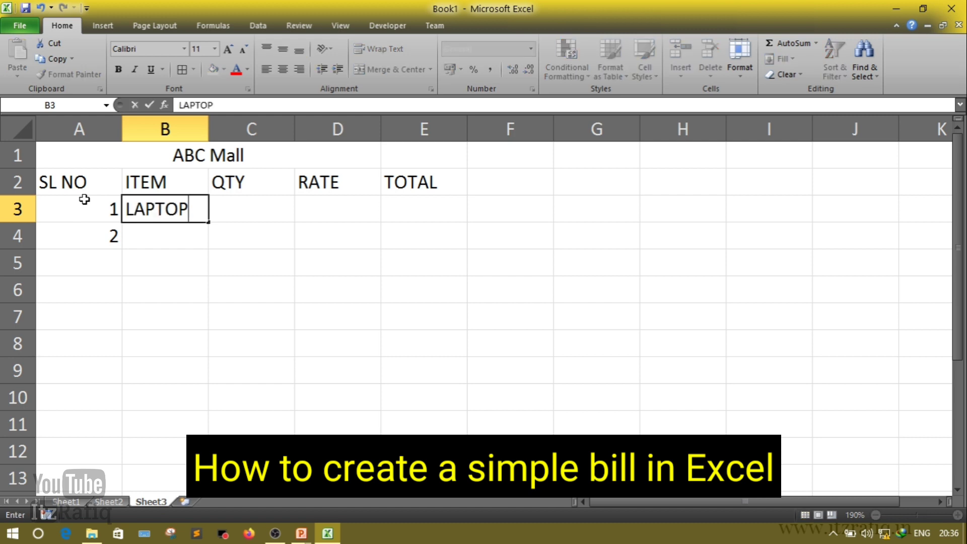
key(Return)
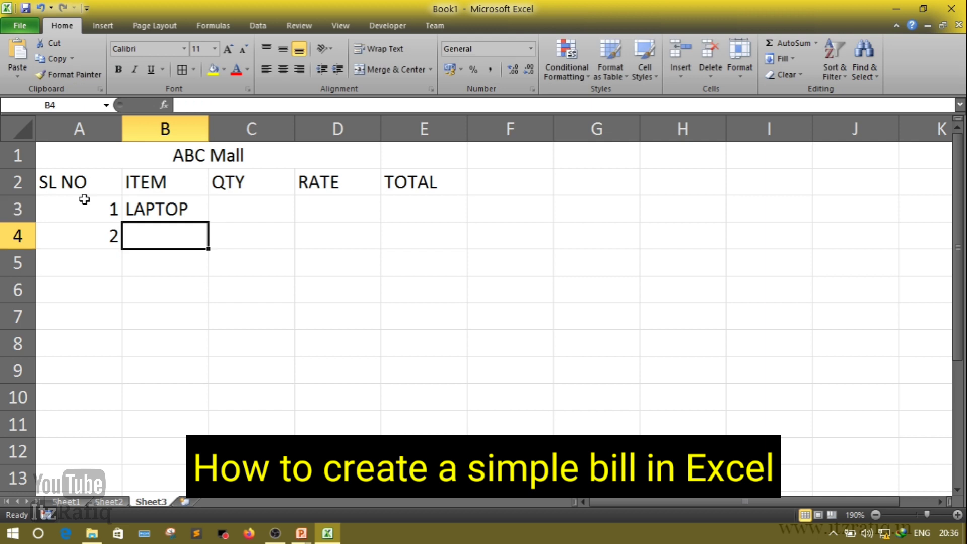
Step: Enter MOBILE as the second item in B4 and the quantities 3 and 5 in C3 and C4
text(MOBILE)
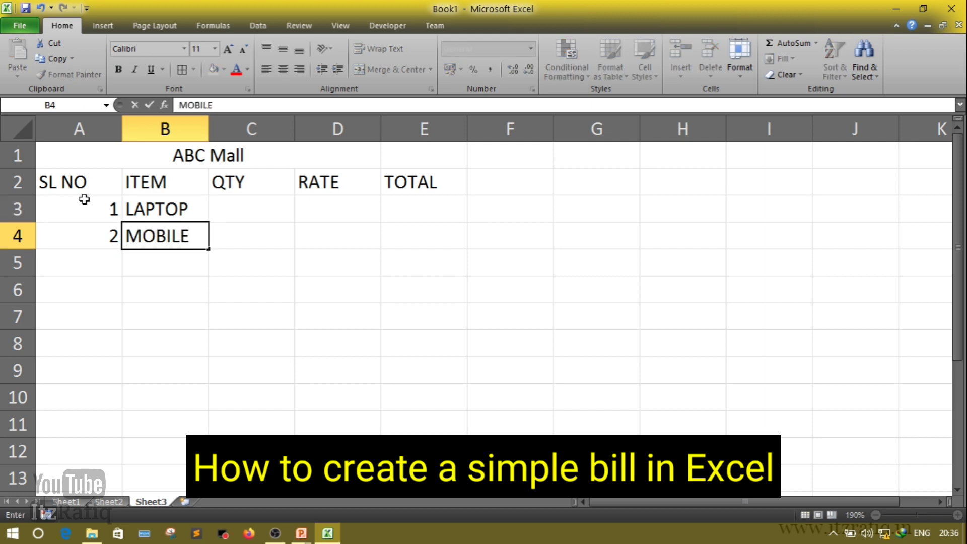
key(Up)
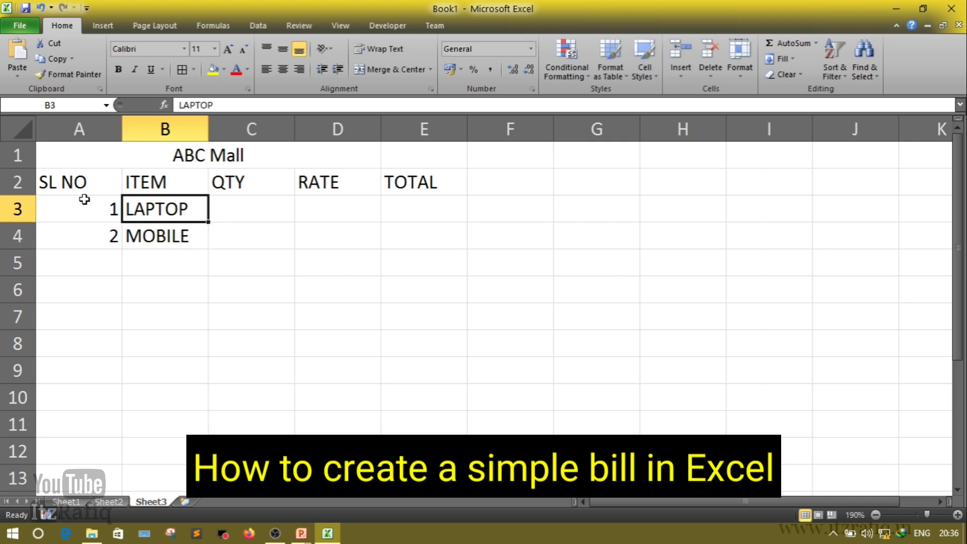
key(Right)
text(3)
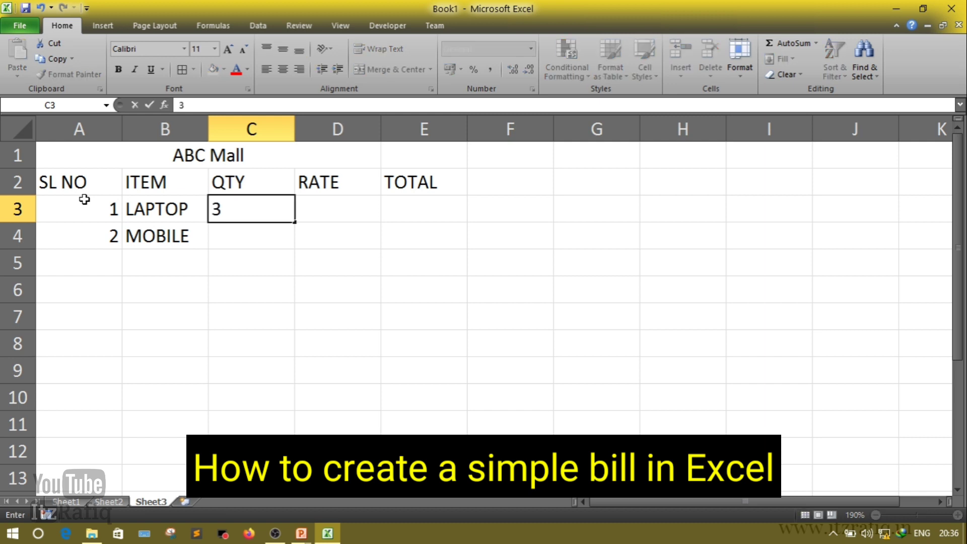
key(Return)
text(5)
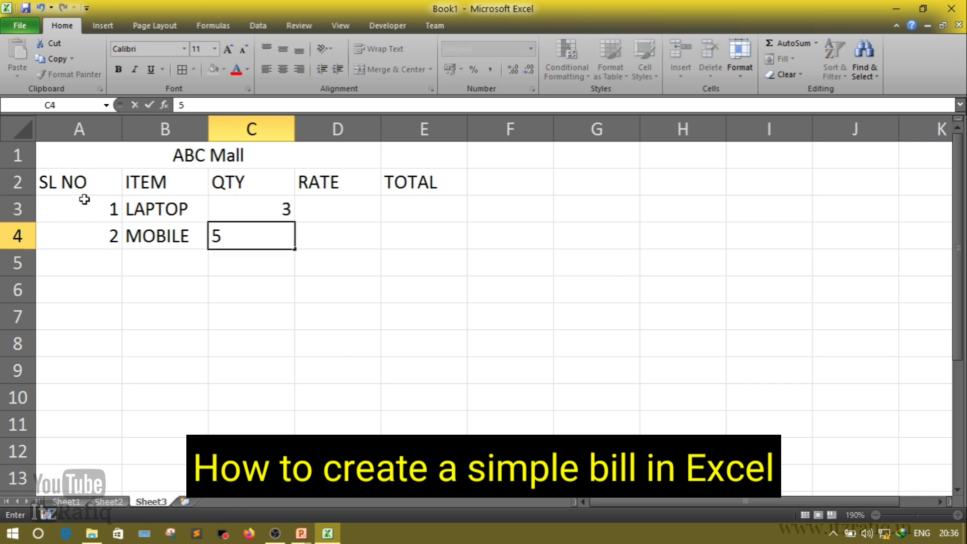
key(Up)
Step: Enter the rates 35000 for the laptop in D3 and 13000 for the mobile in D4
key(Right)
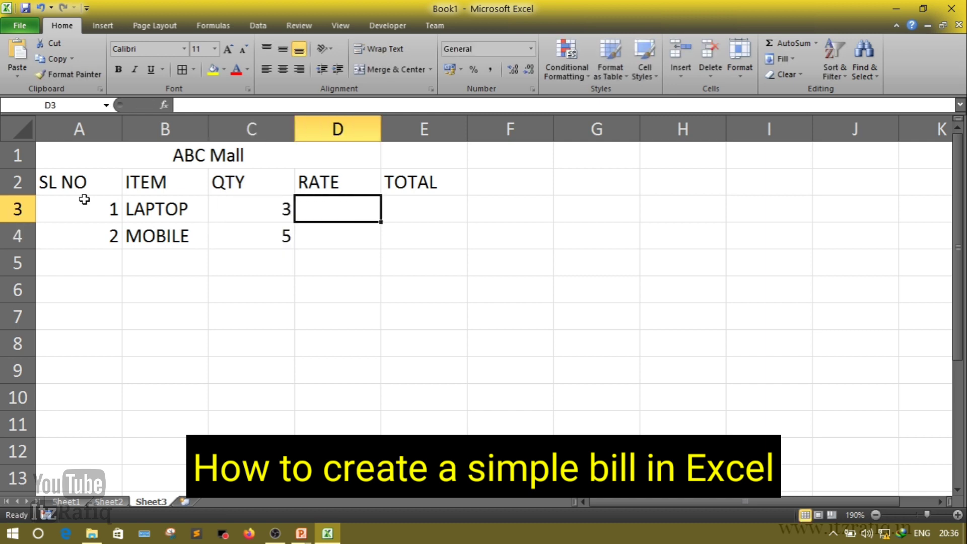
text(3500)
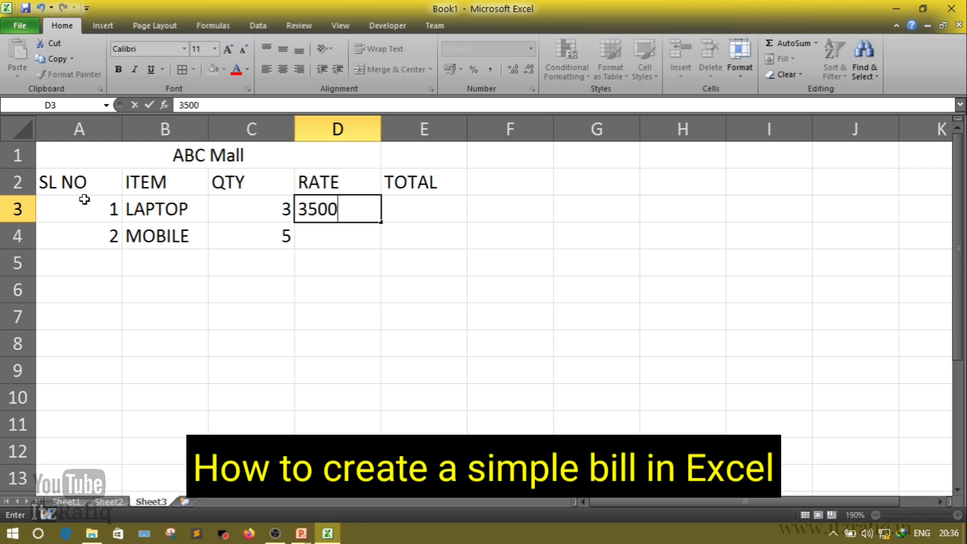
text(0)
key(Return)
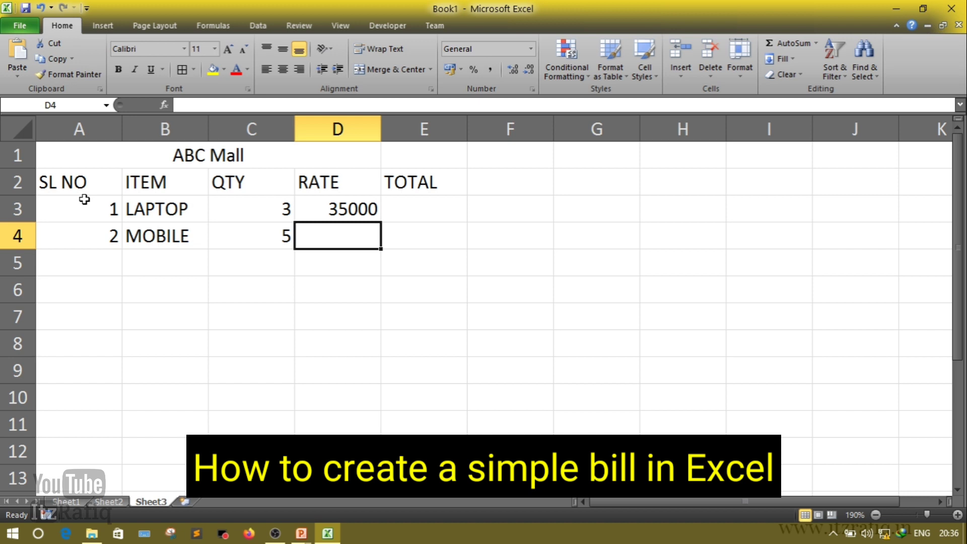
text(1300)
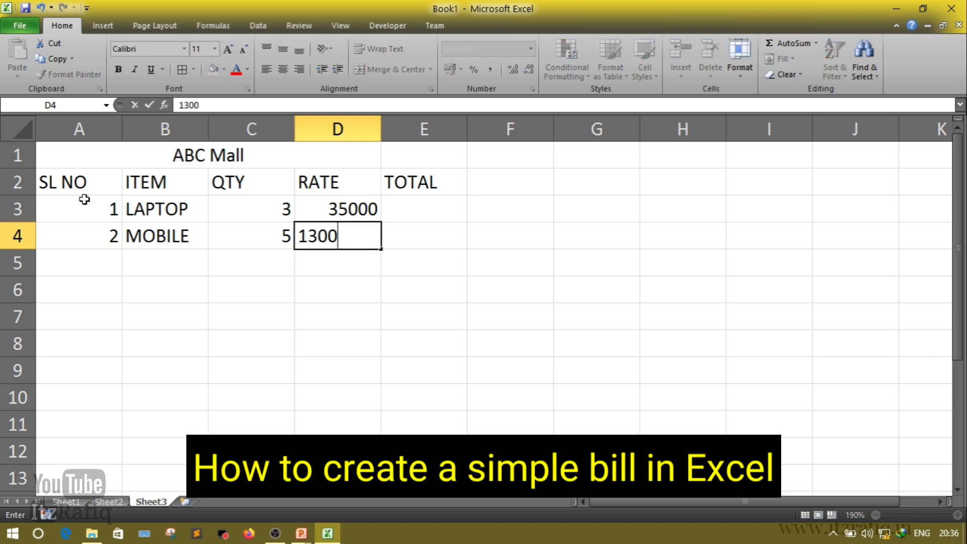
text(0)
key(Up)
key(Right)
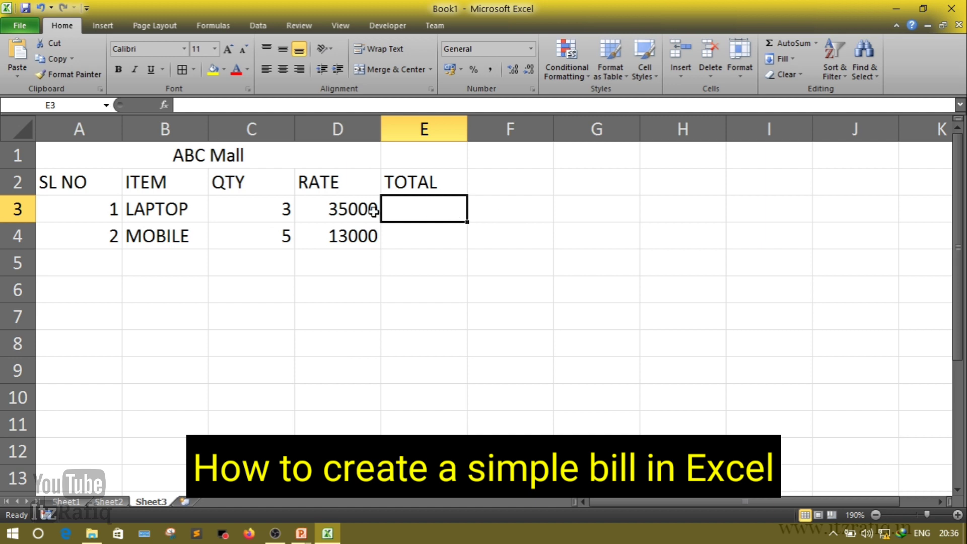
Step: Apply All Borders to the bill table in A2:E5
drag(69, 160, 426, 265)
click(121, 175)
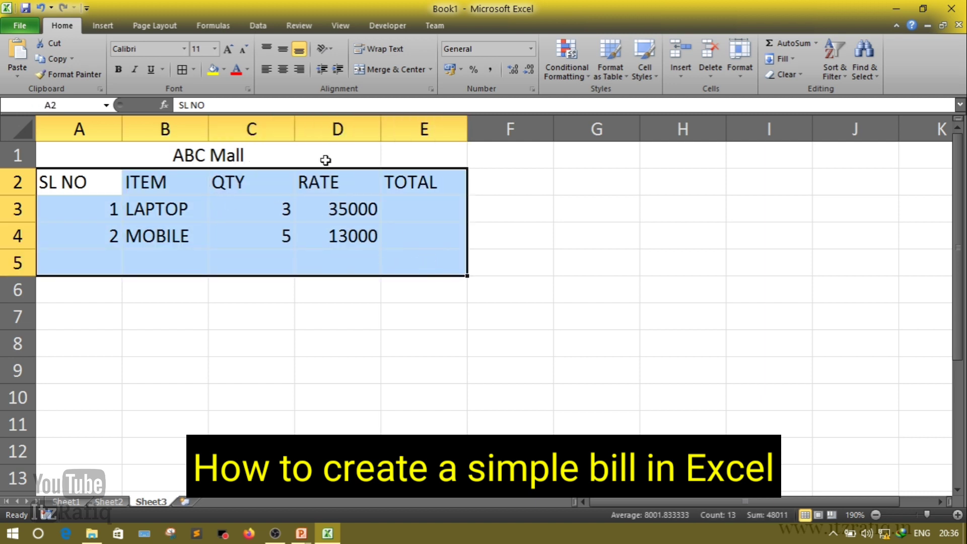
click(193, 70)
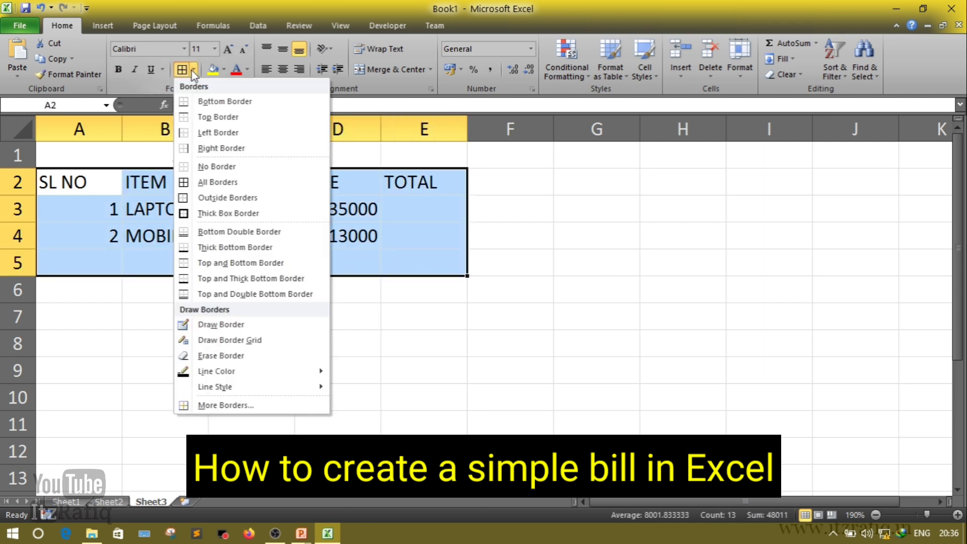
click(215, 183)
click(402, 339)
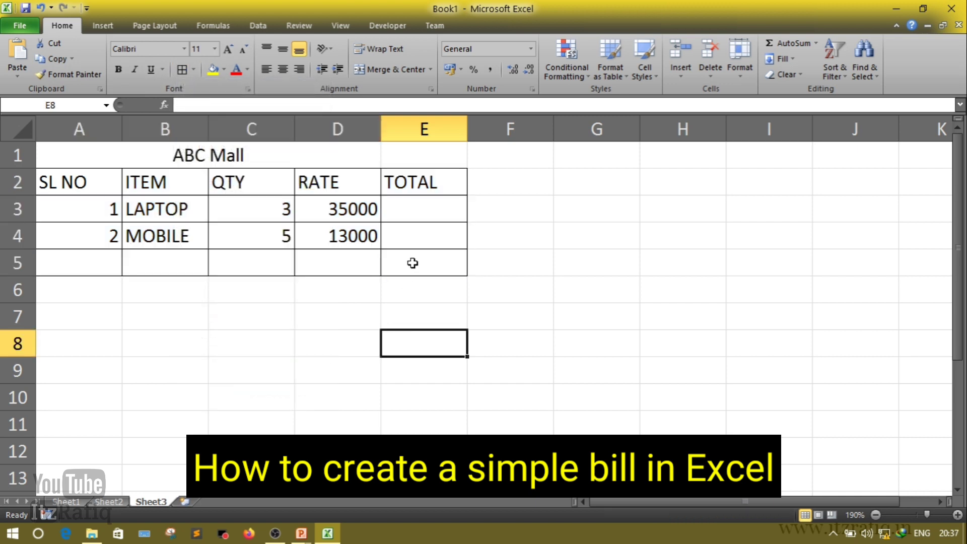
Step: Calculate the laptop's total in E3 by multiplying quantity by rate with the formula =C3*D3
click(419, 215)
text(=)
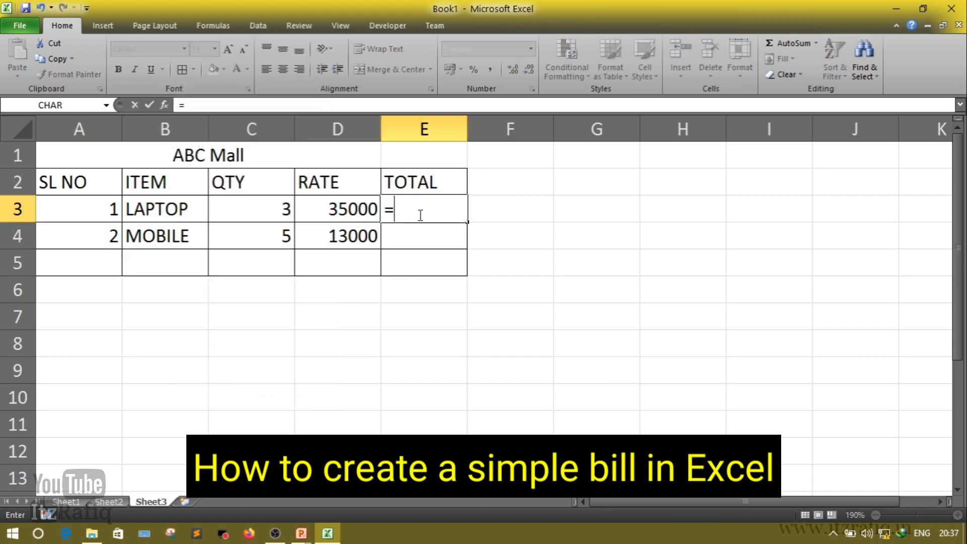
click(270, 210)
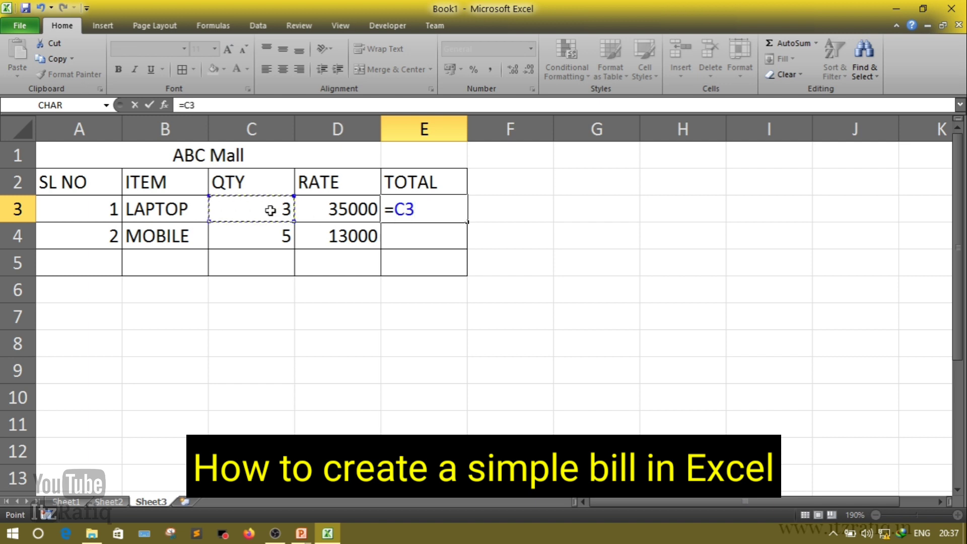
text(8)
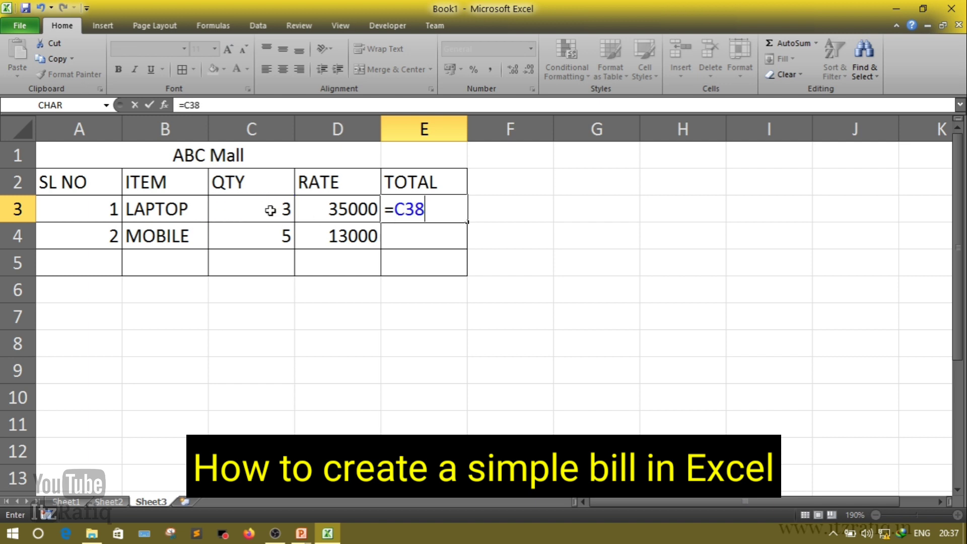
key(BackSpace)
text(*)
click(347, 208)
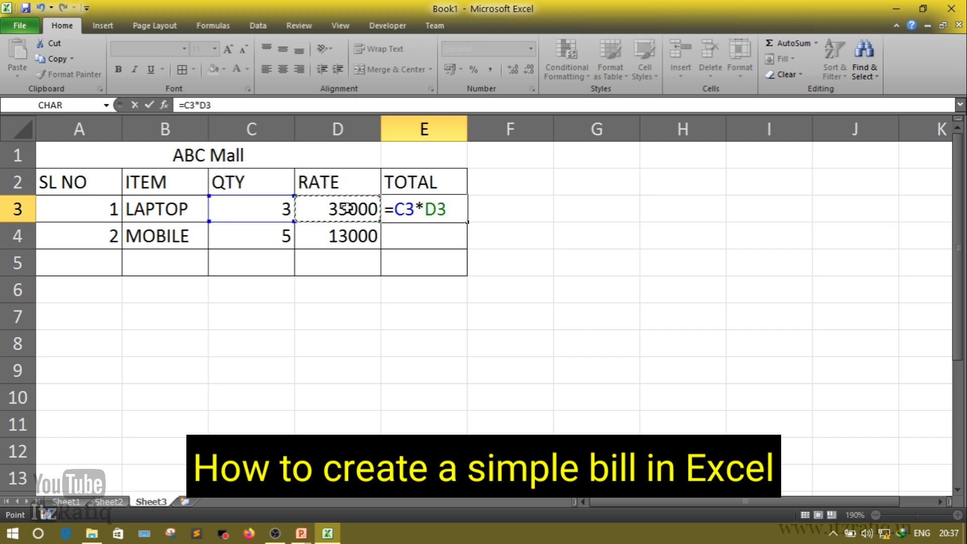
key(Return)
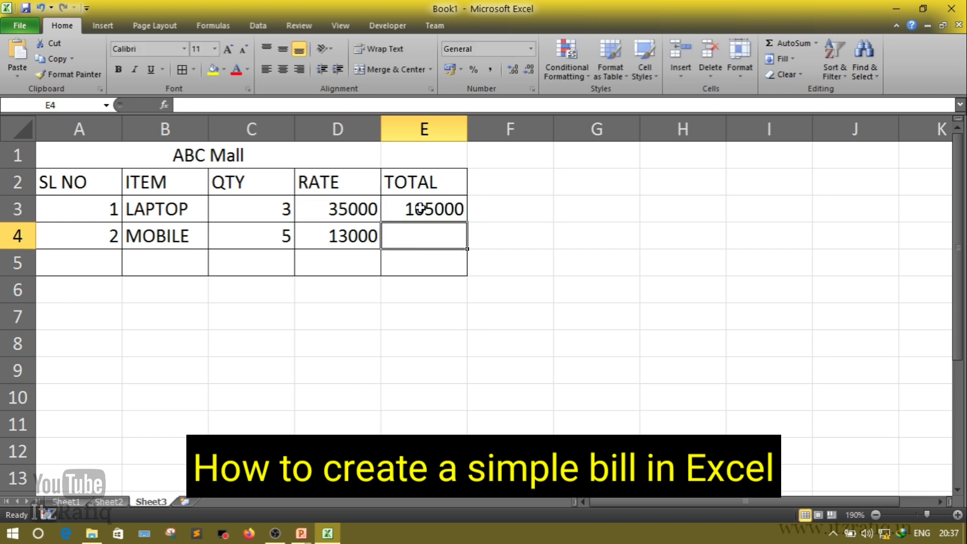
drag(420, 213, 423, 227)
click(423, 227)
click(565, 242)
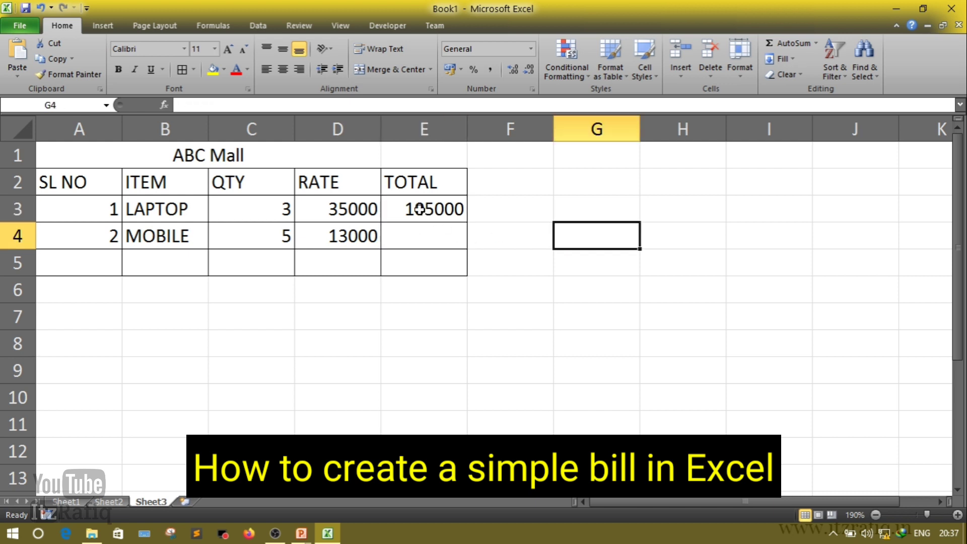
Step: Apply the Currency number format to the TOTAL cells E3:E5
click(420, 209)
drag(419, 209, 421, 252)
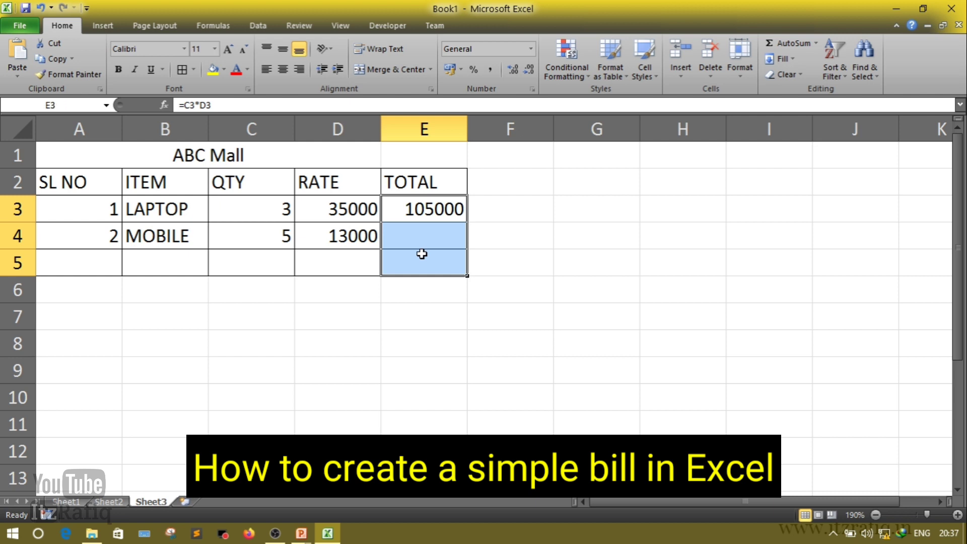
click(532, 49)
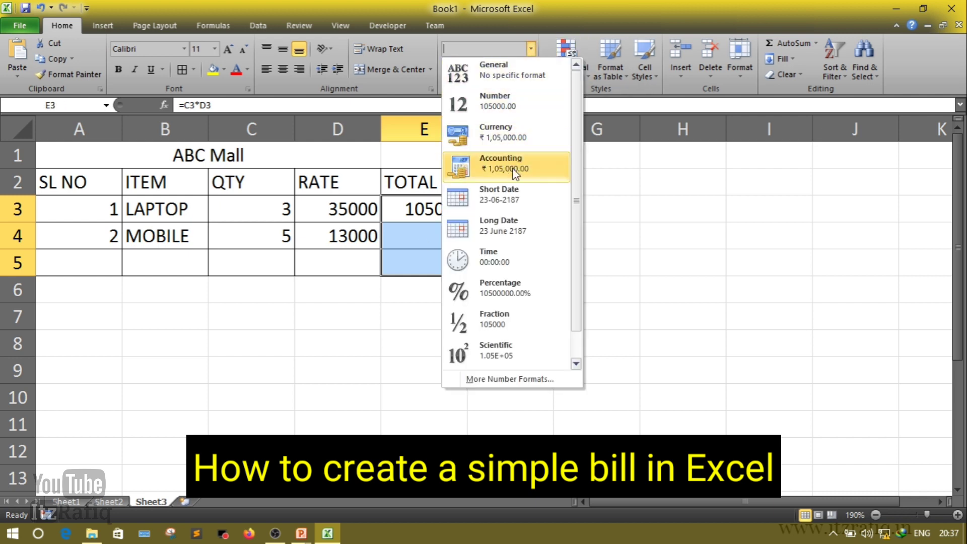
click(499, 132)
click(430, 246)
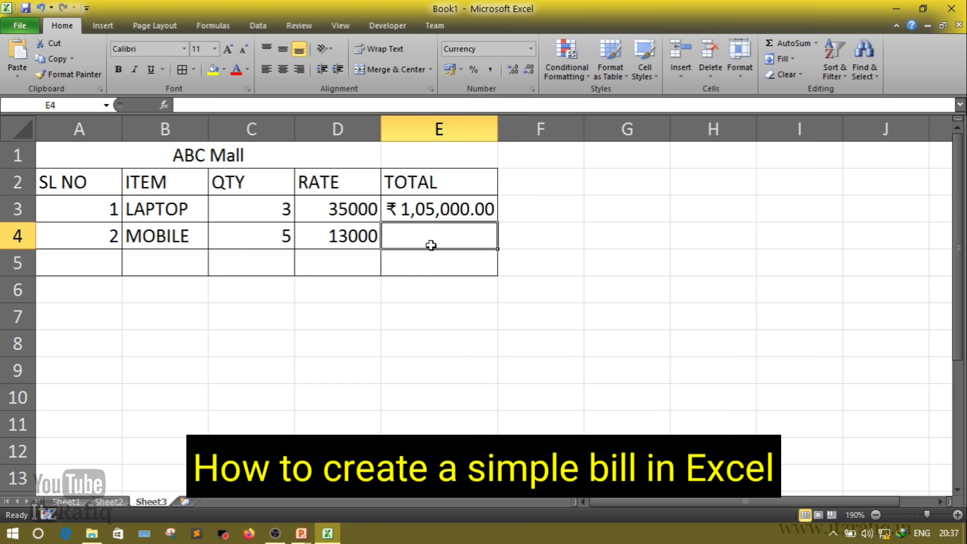
Step: Apply the Currency number format to the RATE cells D3:D5
drag(335, 210, 341, 259)
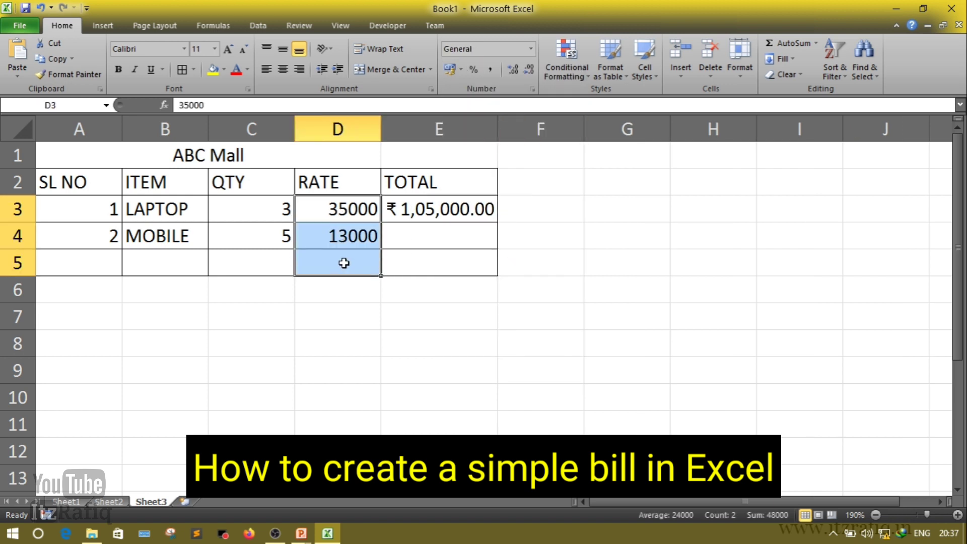
click(531, 48)
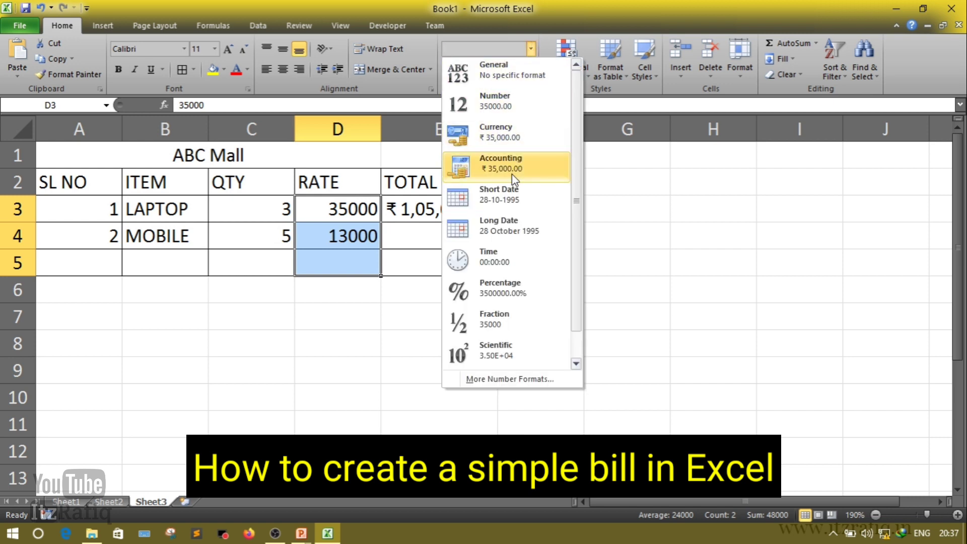
click(510, 136)
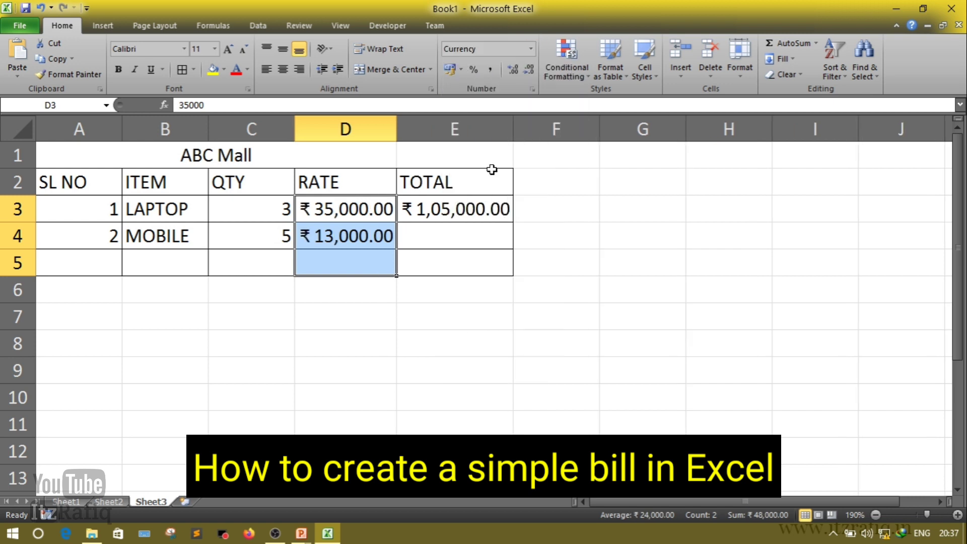
Step: Copy the total formula from E3 down to E4 with the fill handle
click(435, 248)
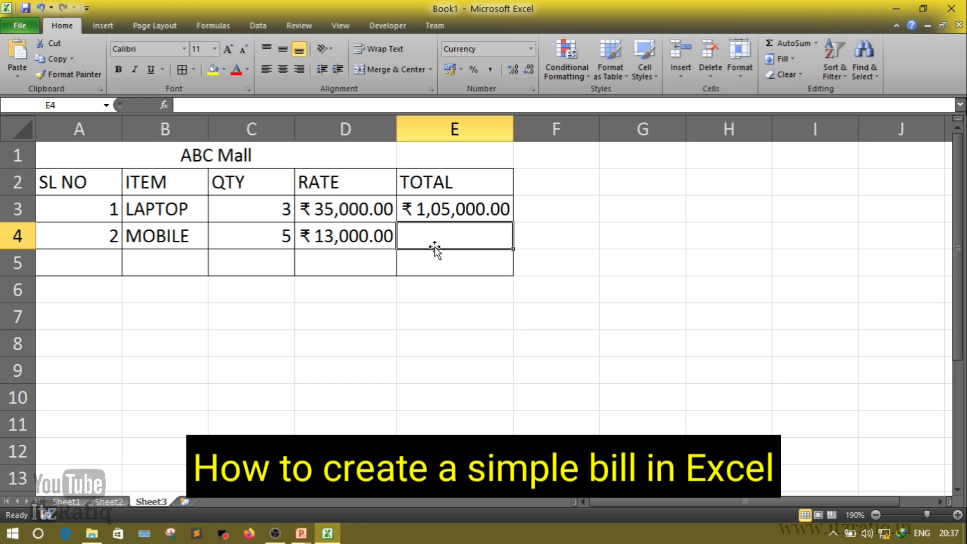
click(478, 209)
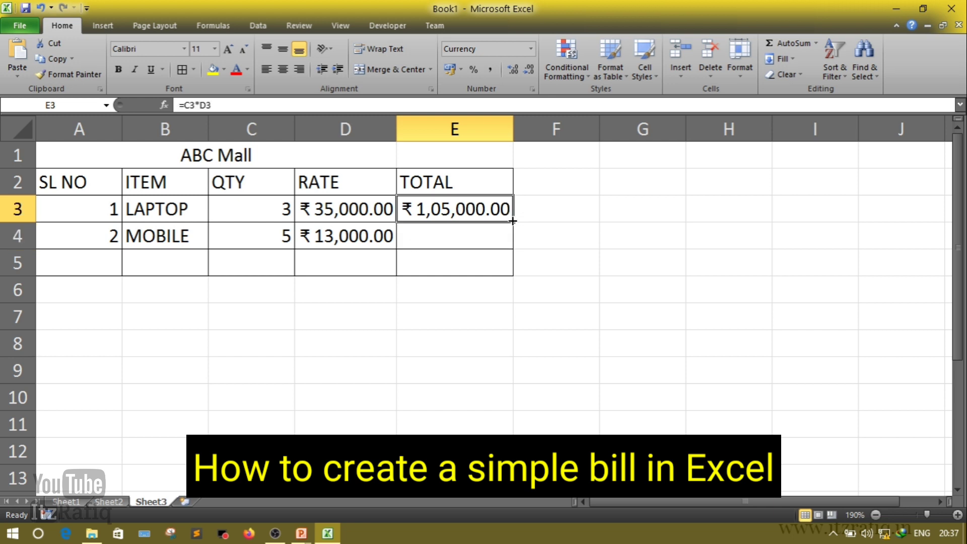
drag(511, 222, 513, 256)
Step: Fill in the third bill row in A5:D5 with serial number 3, item CHARGER, quantity 4 and rate 500
click(96, 263)
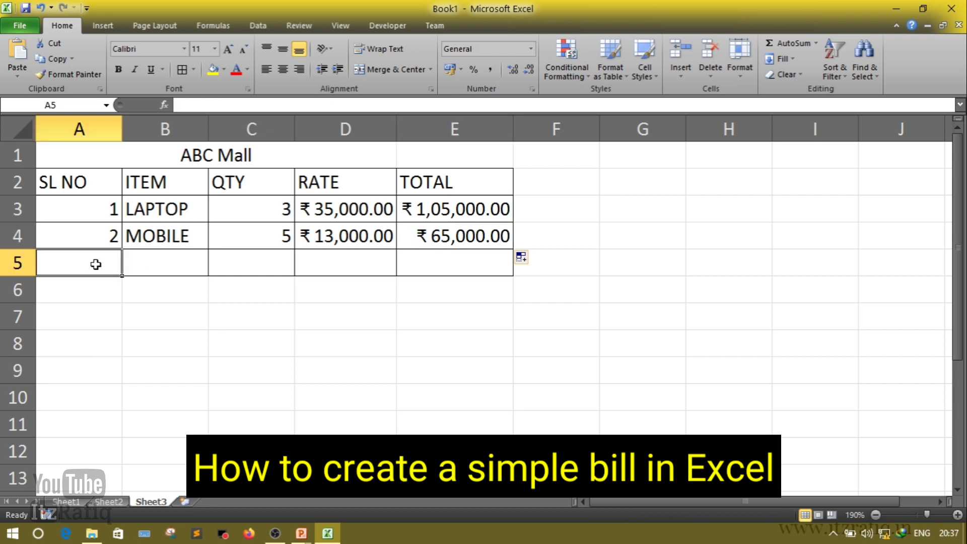
text(2)
key(Tab)
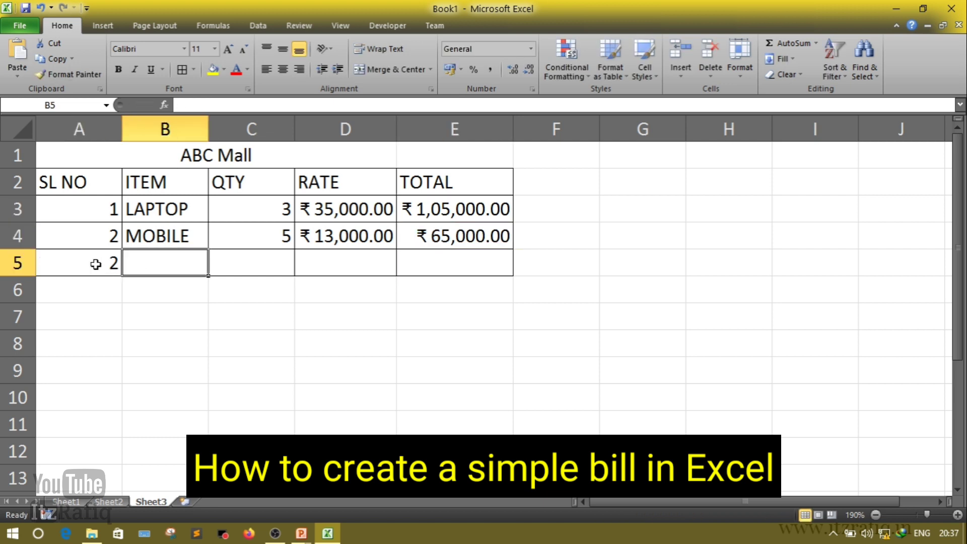
click(95, 264)
text(3)
key(Tab)
text(CHARGER)
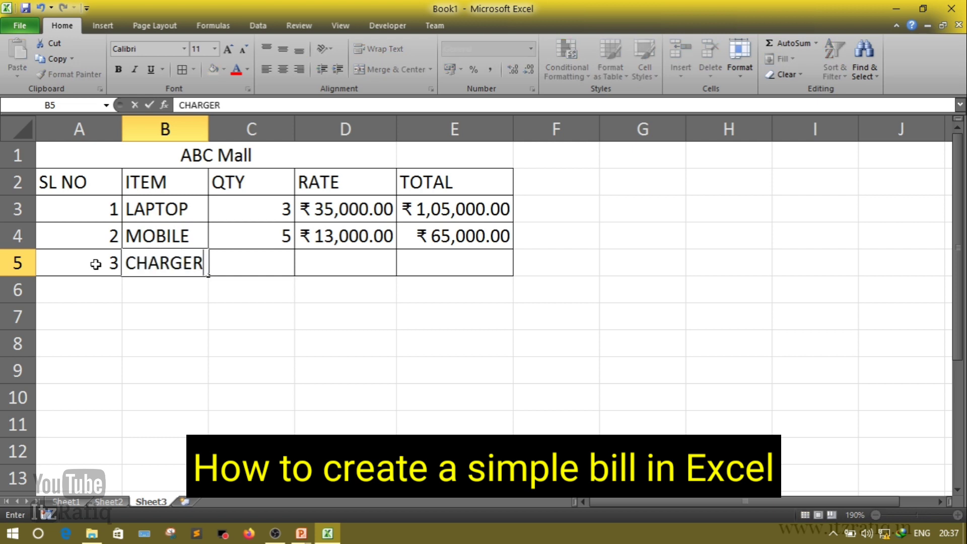
key(Tab)
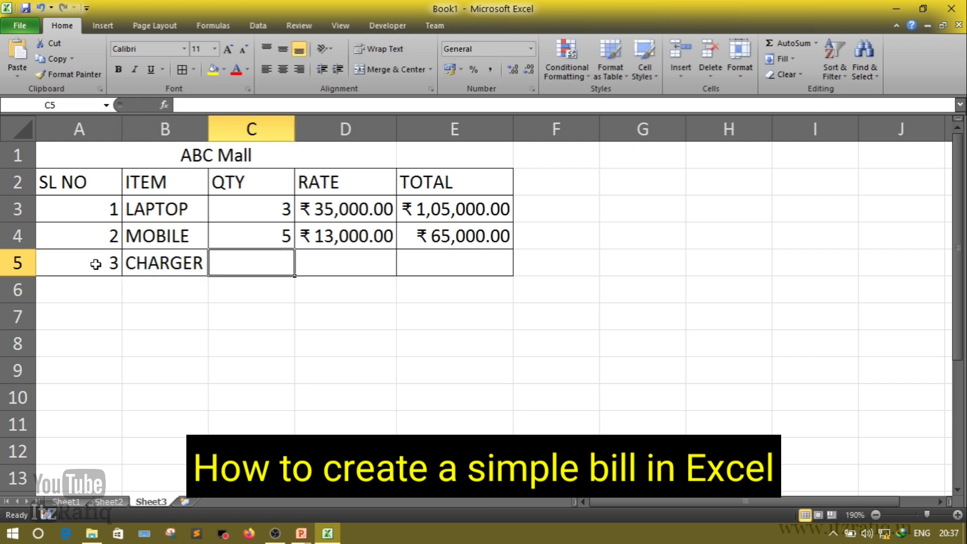
text(4)
key(Tab)
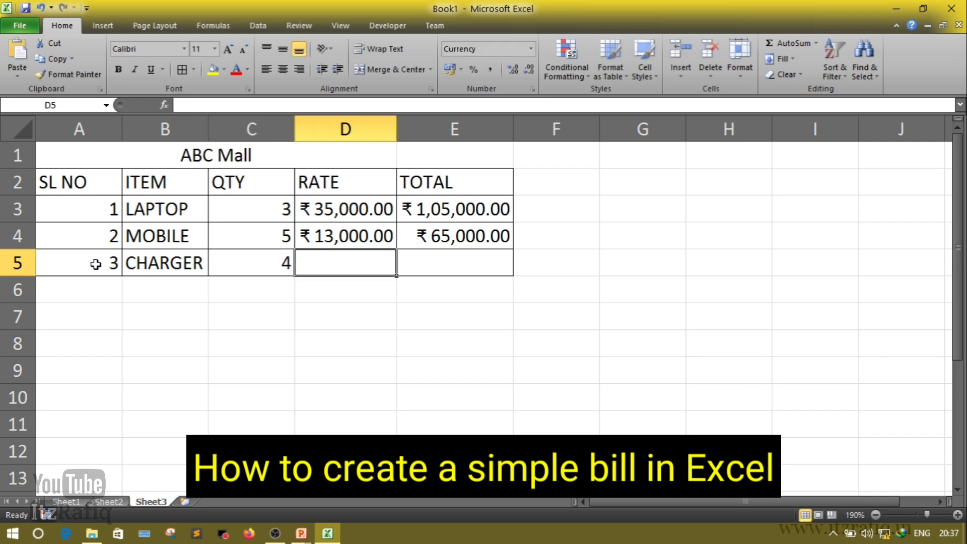
text(500)
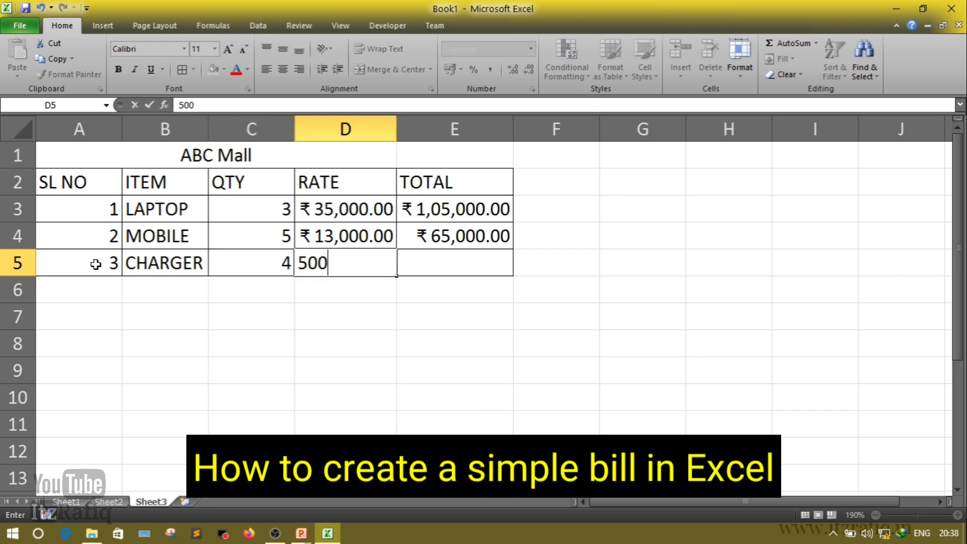
key(Tab)
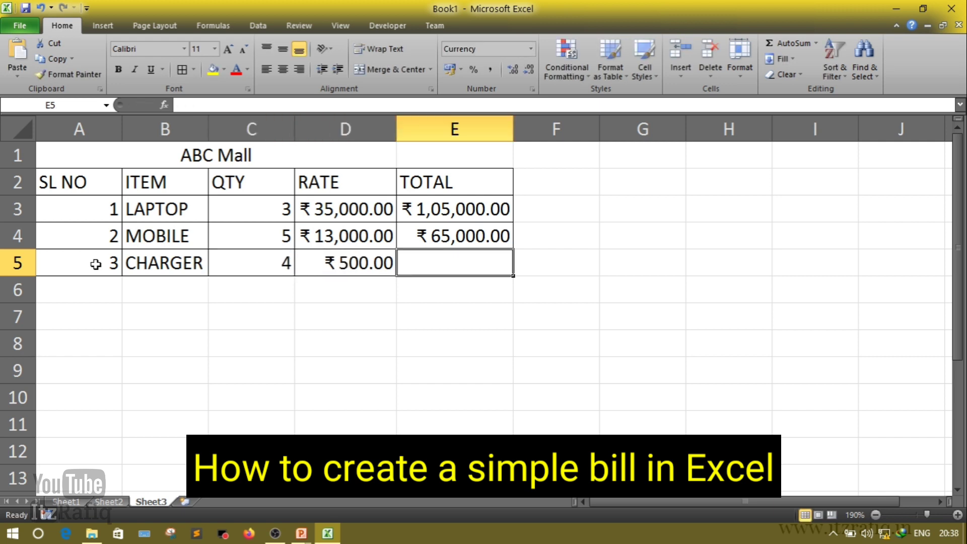
Step: Extend the total formula from E4 down to E5 for the charger row
click(442, 236)
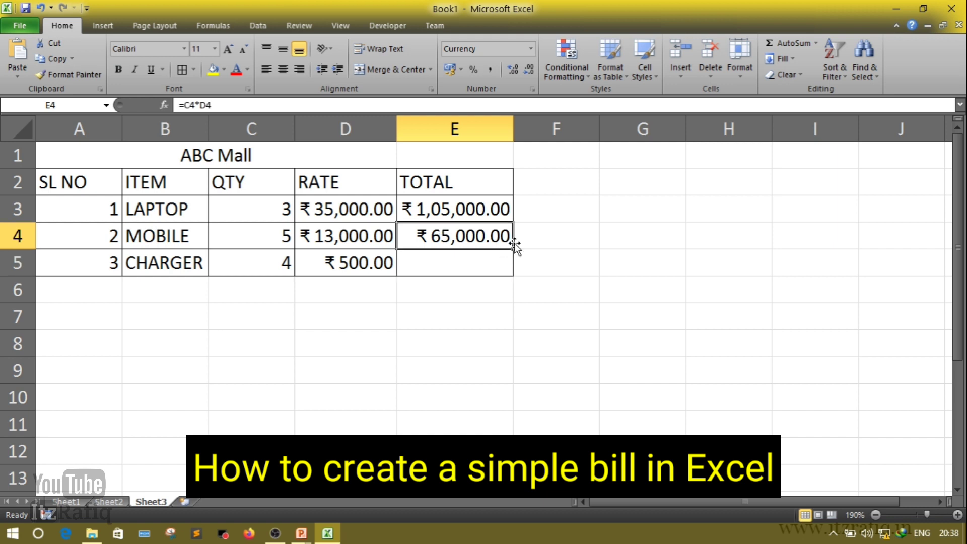
drag(514, 249, 515, 276)
click(446, 311)
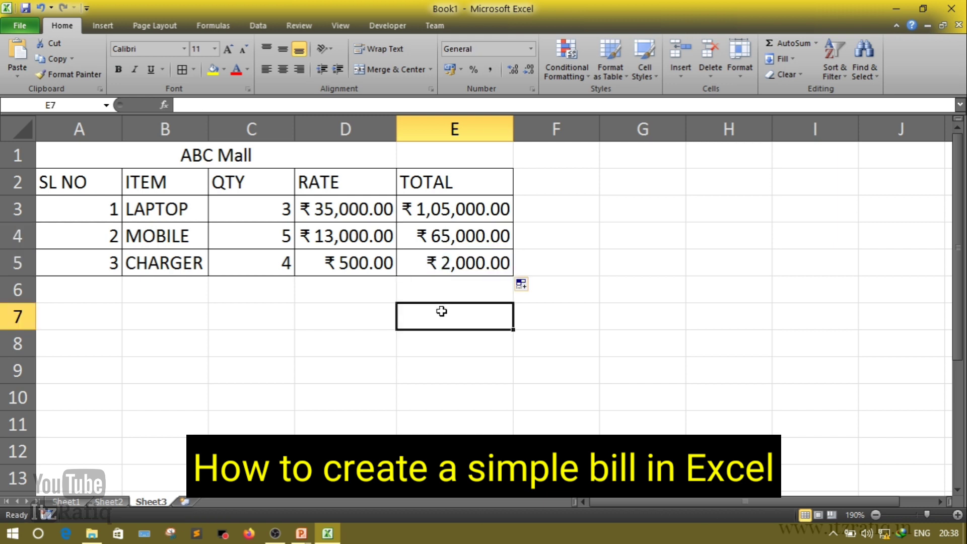
Step: Enter the label G. TOTAL in D6, below the RATE column
click(338, 282)
text(G)
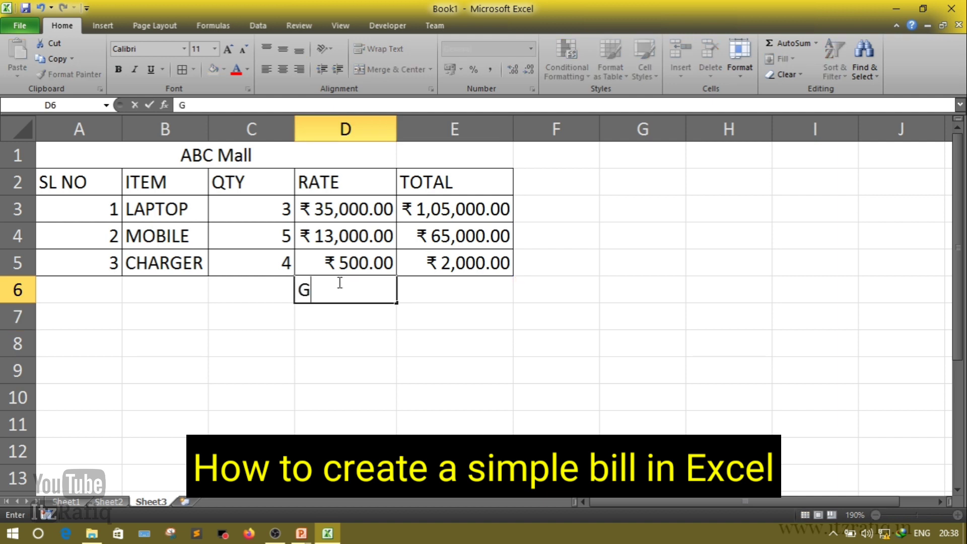
key(BackSpace)
text(G. TOTAL)
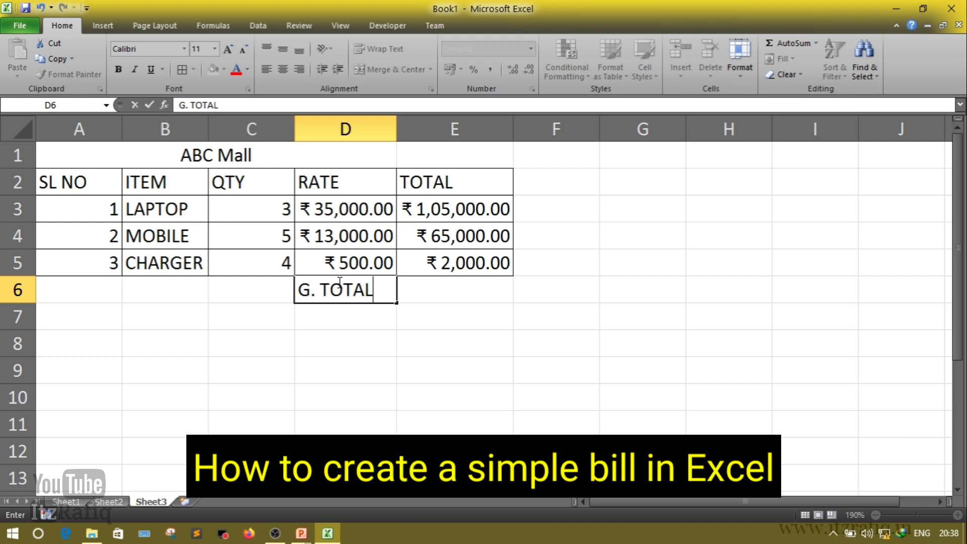
key(Tab)
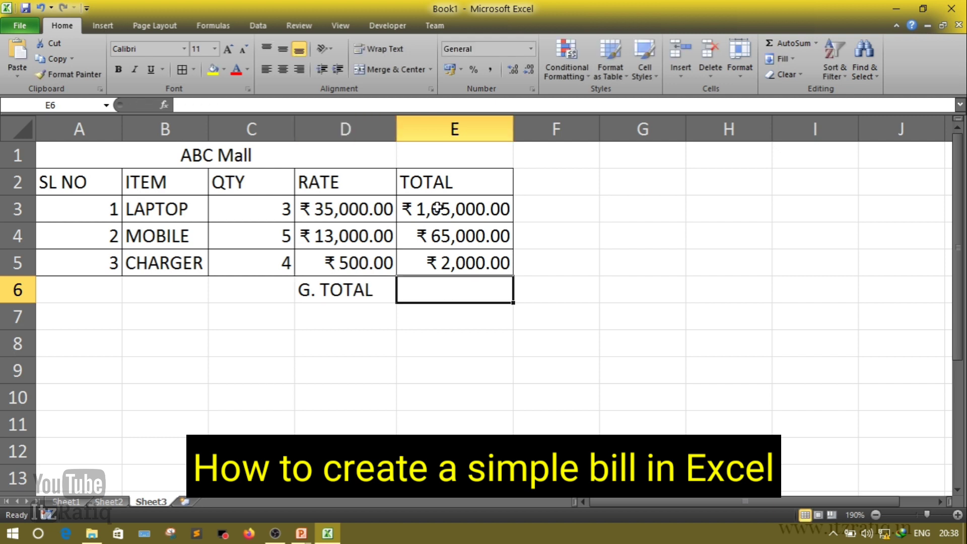
Step: Use AutoSum's Sum function on the item totals in E3:E5 to put the grand total in E6
drag(439, 206, 458, 260)
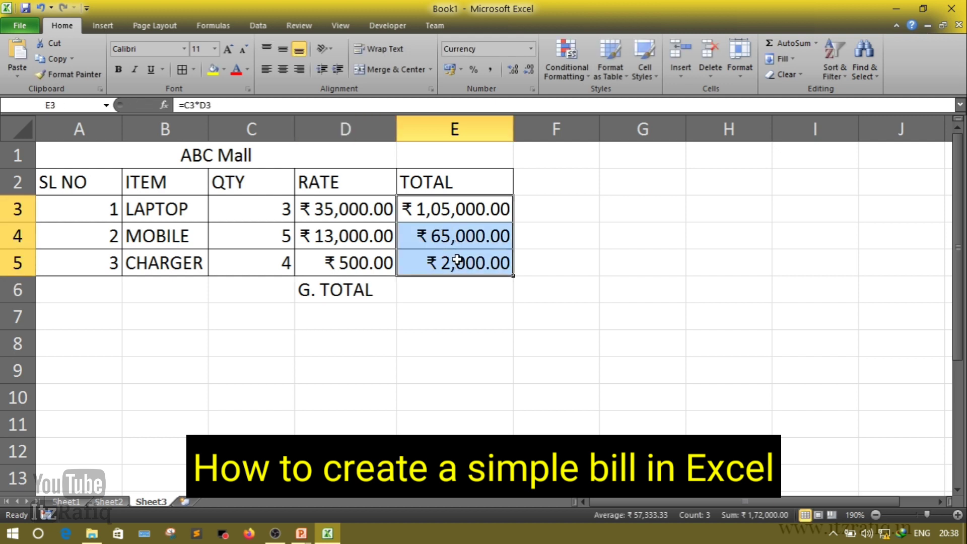
click(816, 42)
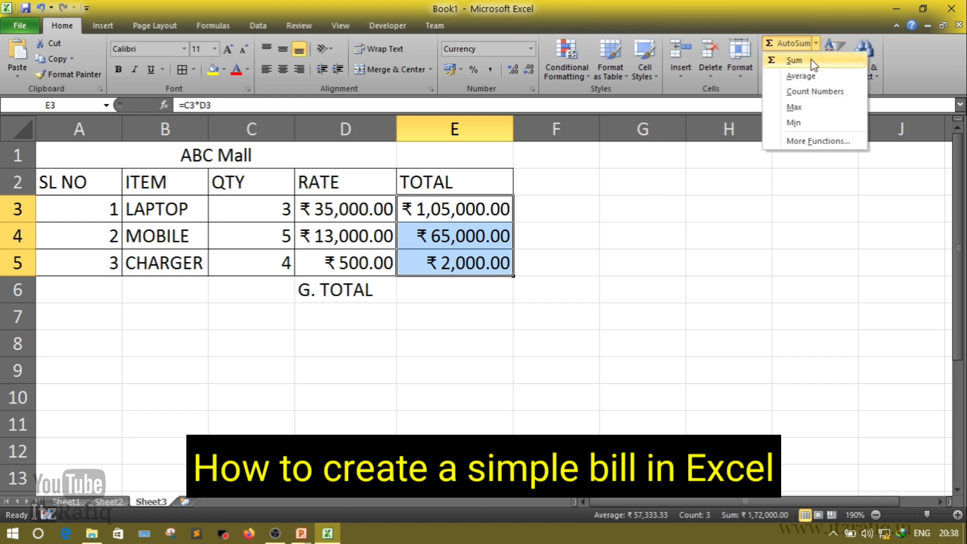
click(812, 60)
click(454, 325)
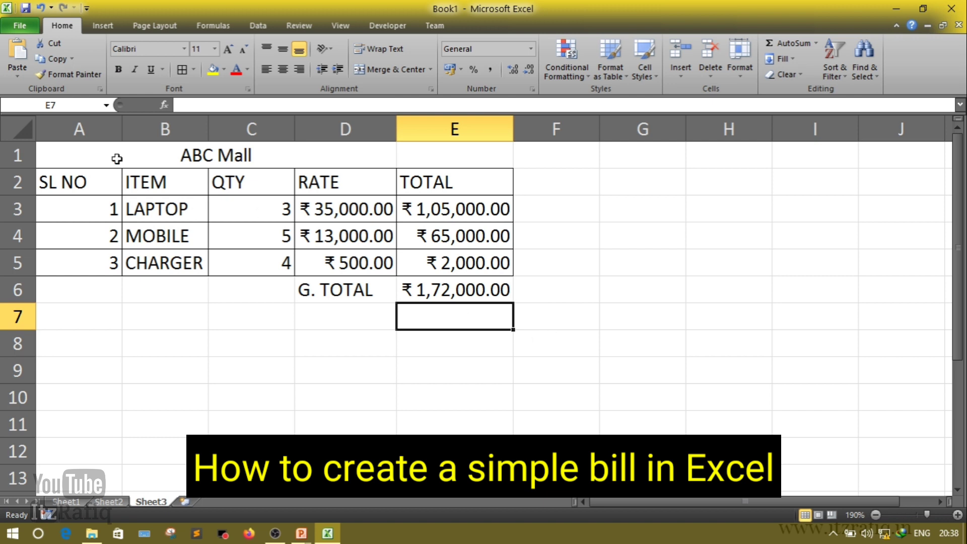
Step: Save the workbook to the Desktop as an Excel Workbook, using the author's first name as the file name
click(20, 26)
click(65, 71)
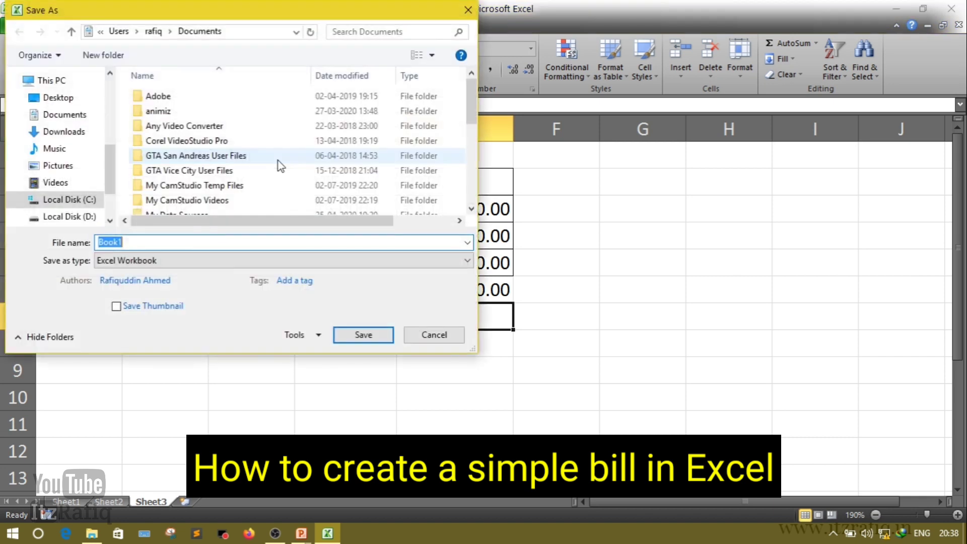
click(55, 99)
click(163, 242)
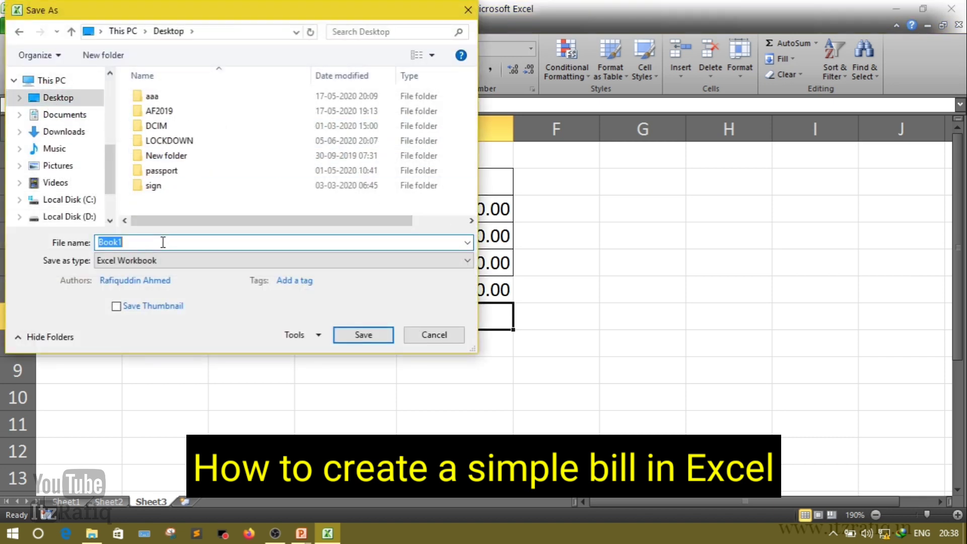
key(BackSpace)
text(RAFIQ)
key(Return)
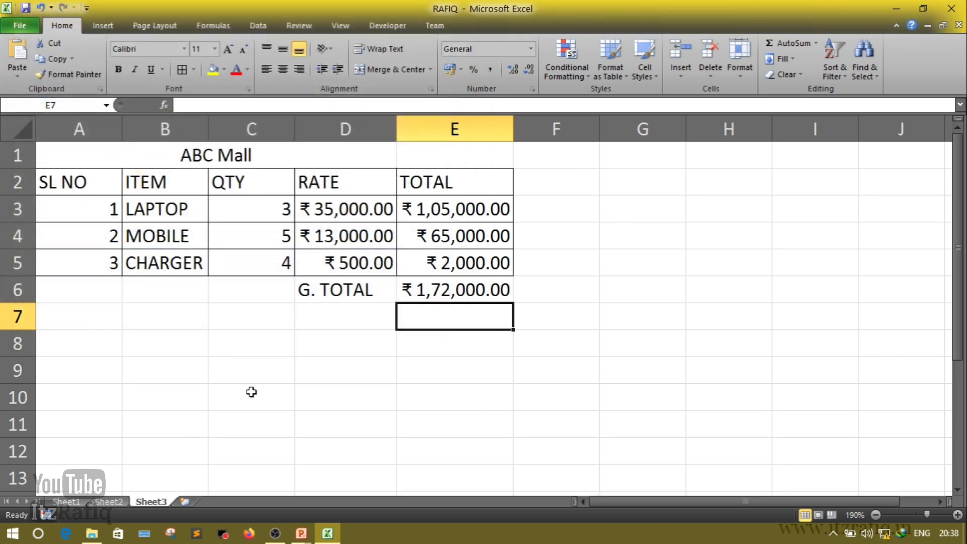
Step: Switch to the running PowerPoint slide show and advance past the Auto Sum and Function Library slide
mouse_move(301, 533)
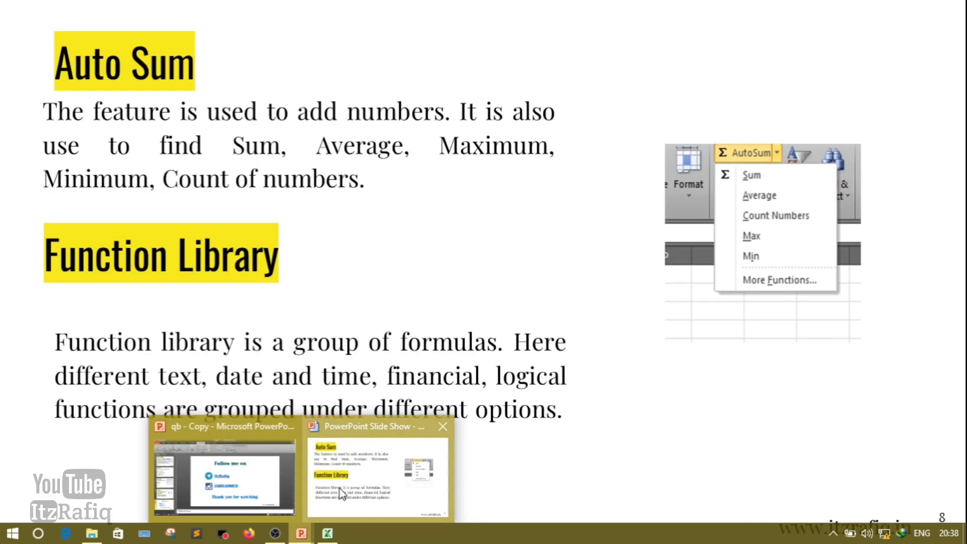
click(341, 493)
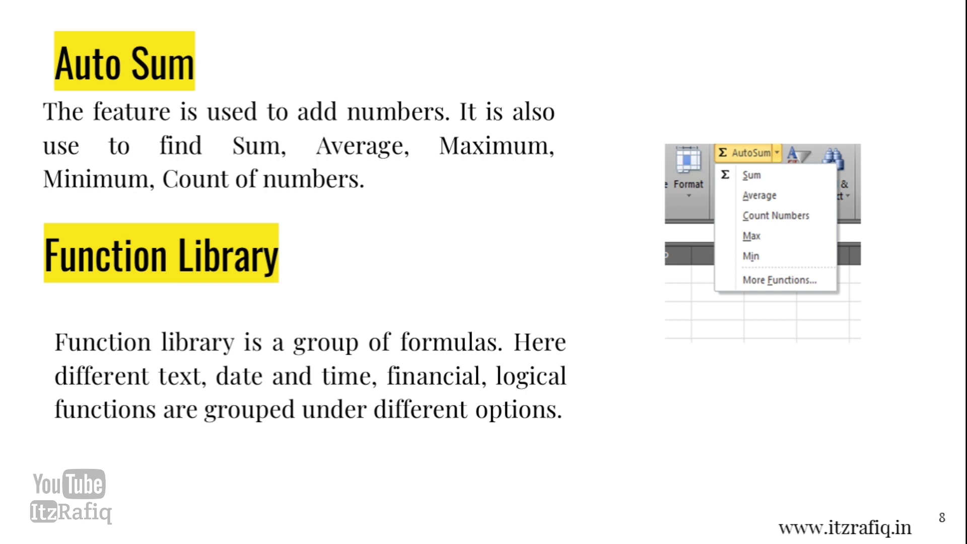
key(Right)
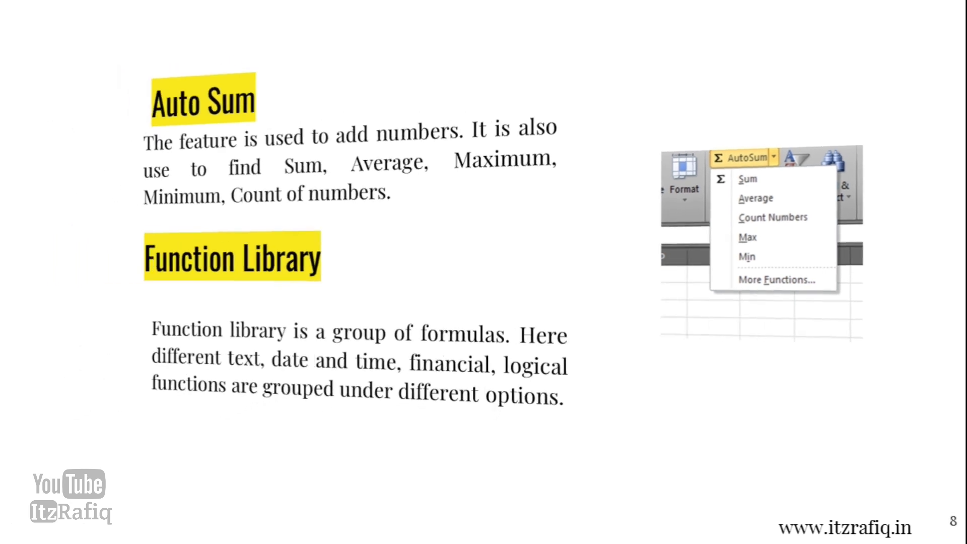